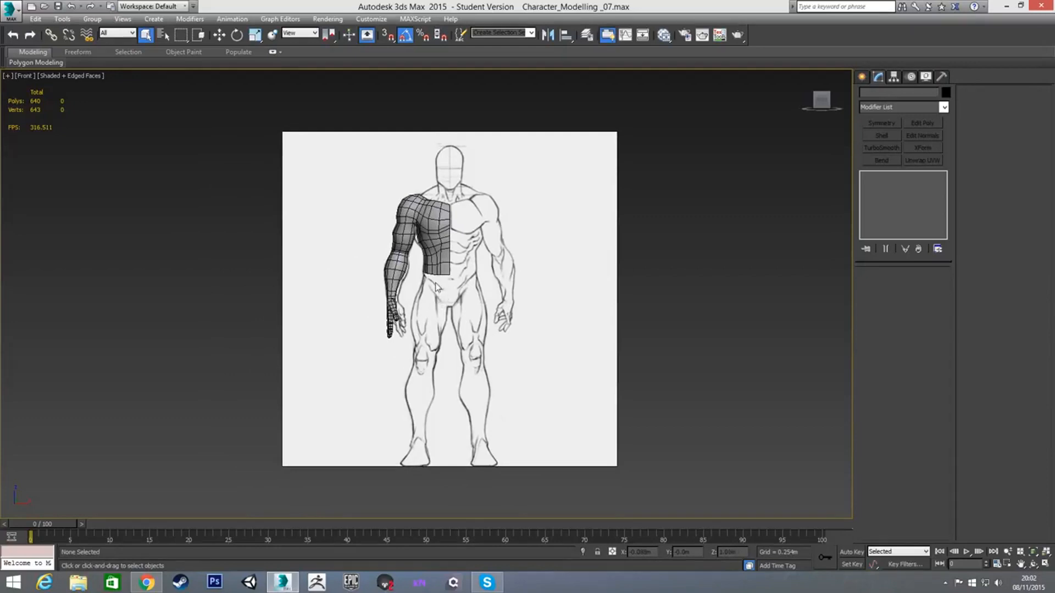
Create an eight-sided cylinder about 0.102 m in radius and 0.133 m high over the reference's upper thigh below the half torso.
scroll(464, 285, up, 3)
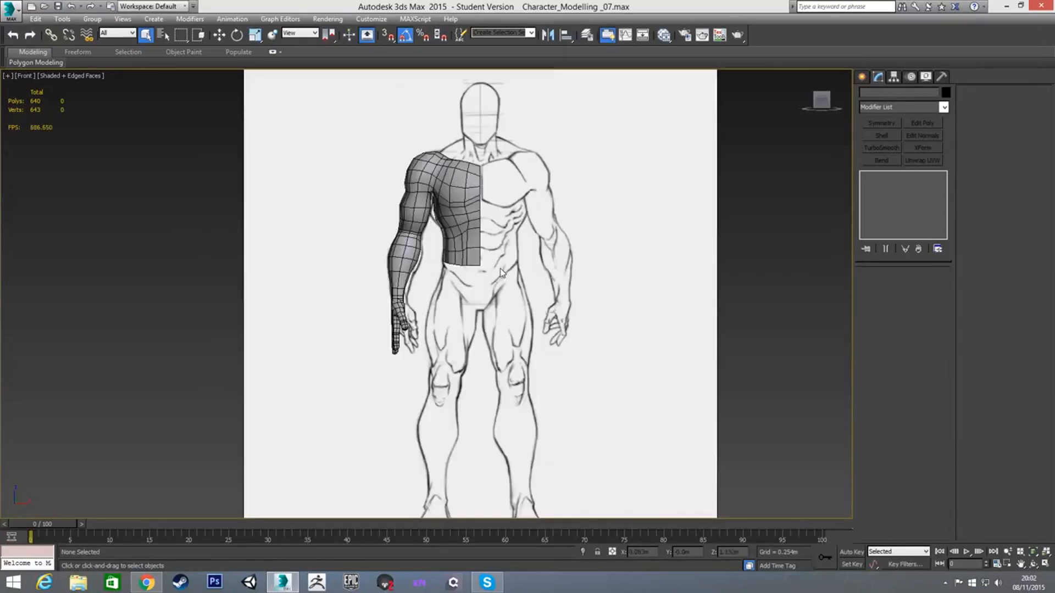
click(862, 76)
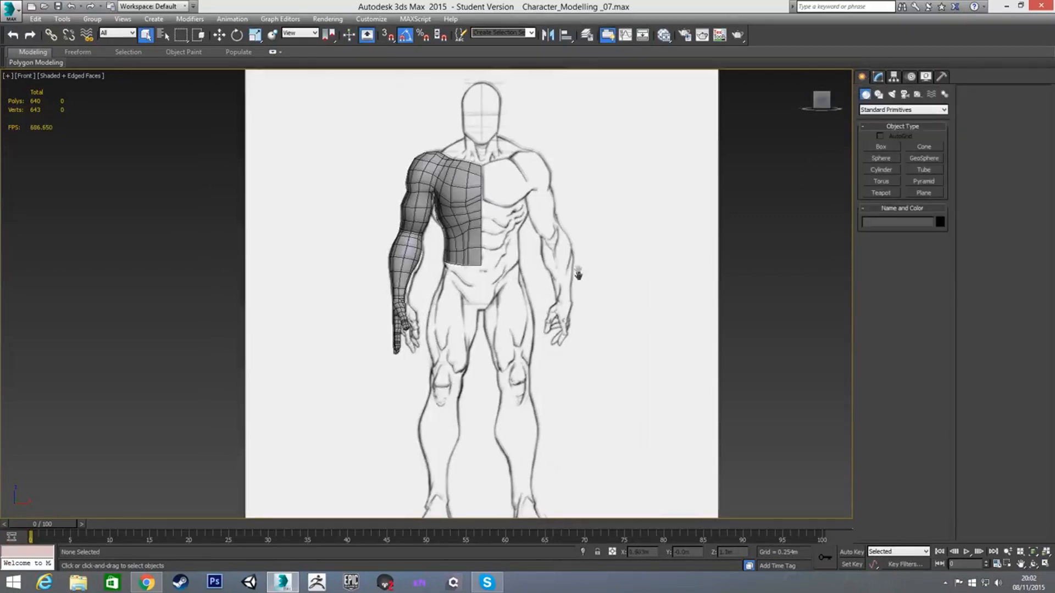
scroll(465, 258, up, 3)
scroll(465, 258, up, 4)
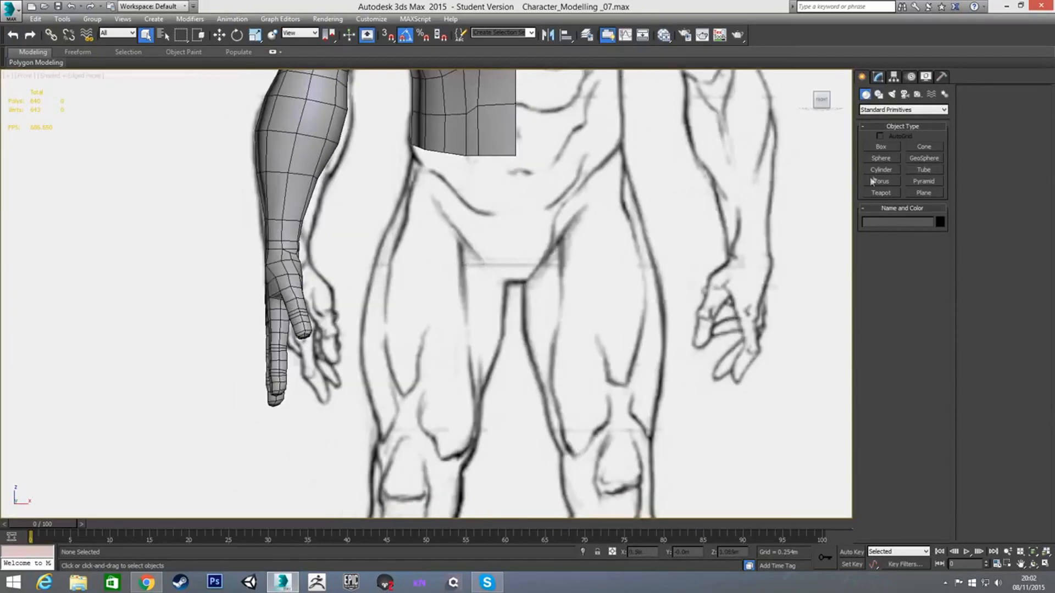
click(879, 170)
drag(433, 304, 485, 347)
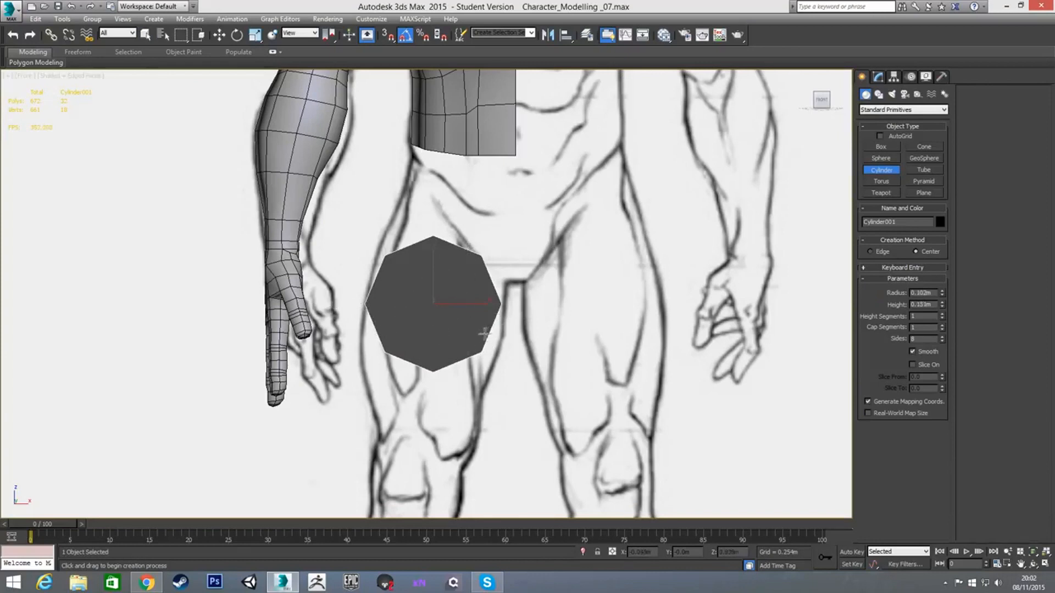
Rotate the cylinder so its axis runs vertically down the thigh.
key(e)
drag(448, 294, 431, 334)
key(m)
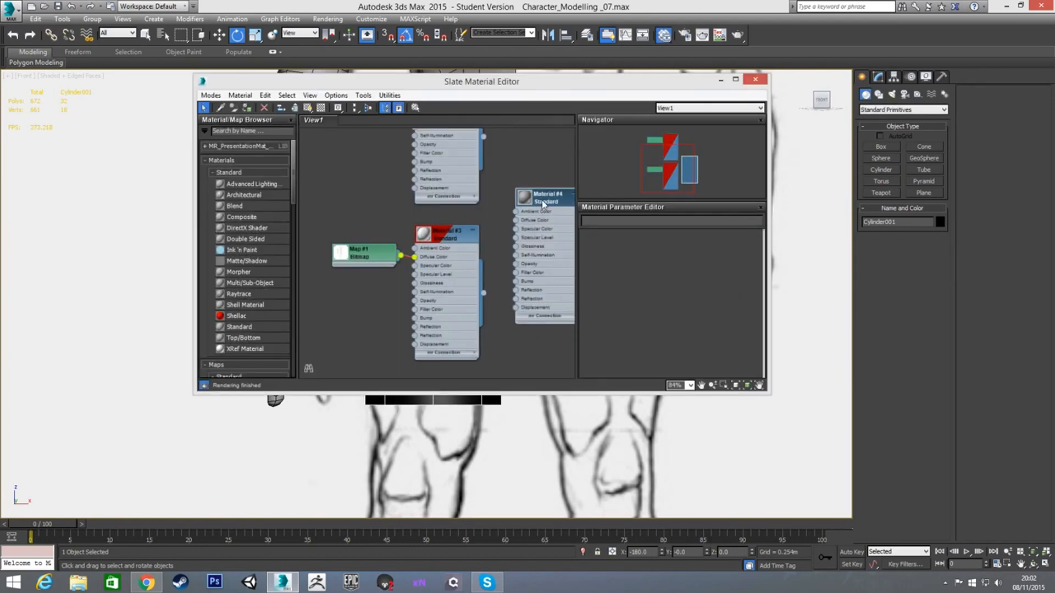
key(m)
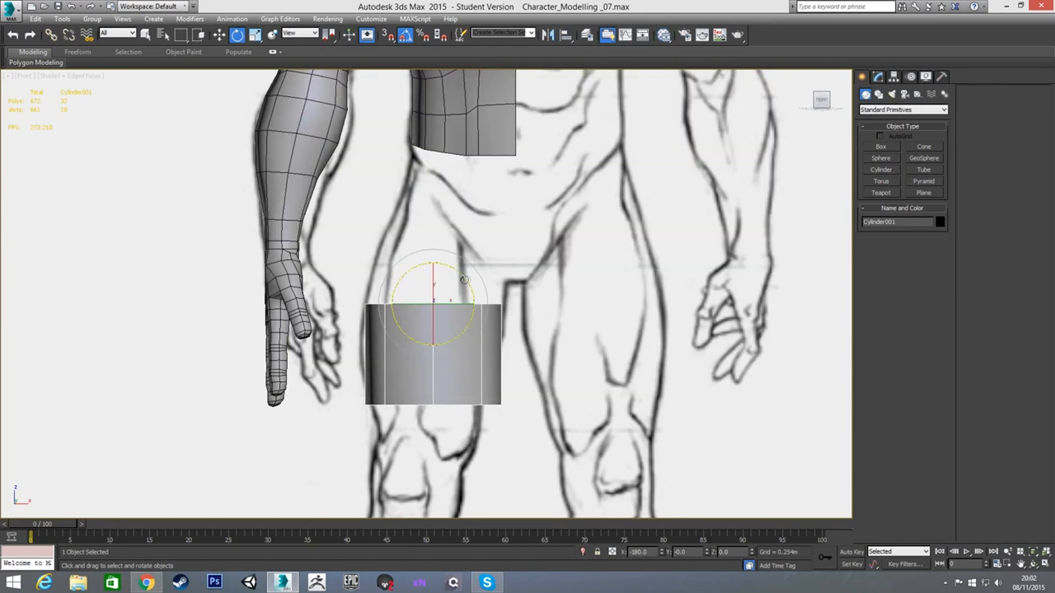
Tilt the cylinder to follow the groin crease and position its upper end between the outer hip and the crotch.
key(w)
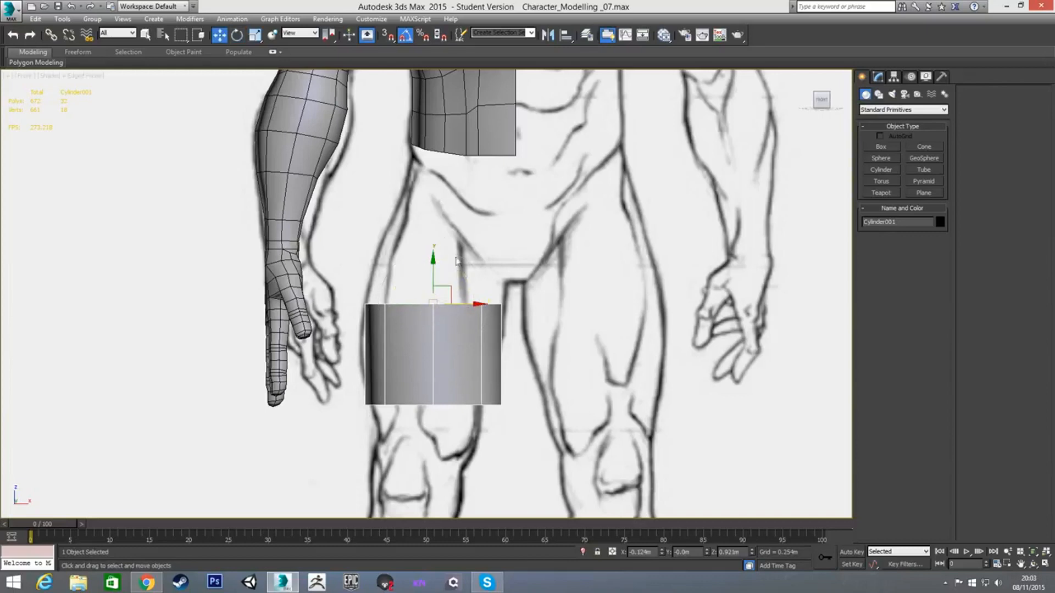
key(e)
drag(454, 281, 473, 207)
key(w)
scroll(472, 223, up, 2)
key(e)
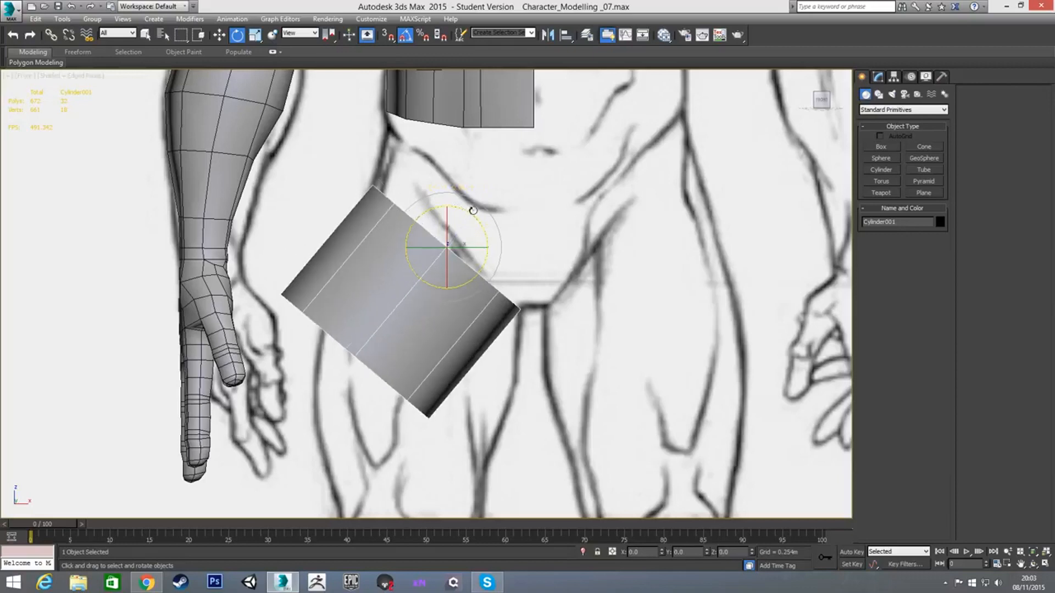
key(w)
click(462, 237)
click(431, 254)
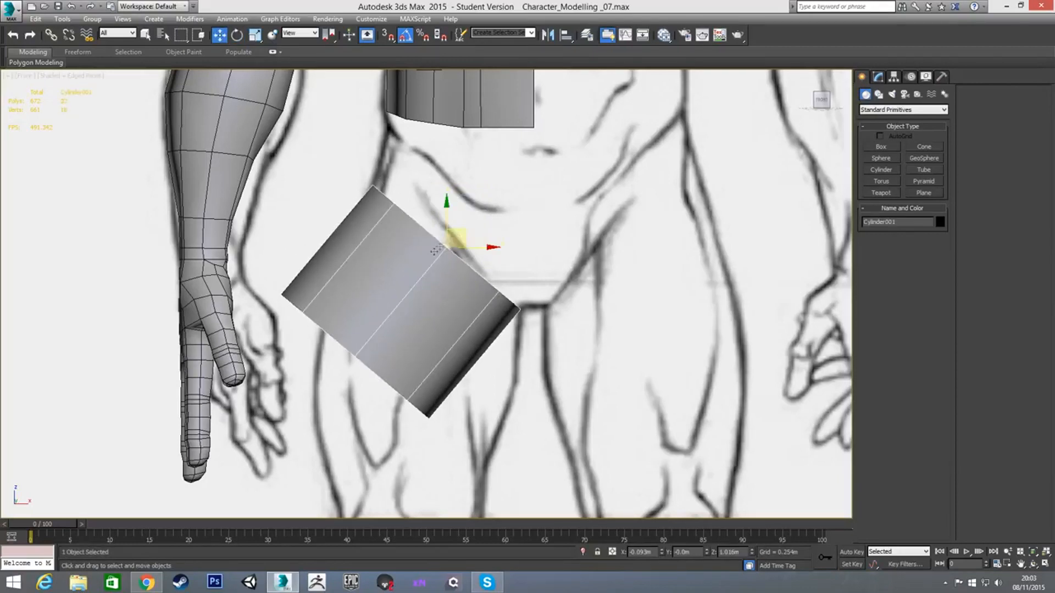
click(461, 226)
click(437, 249)
drag(460, 233, 459, 230)
Reduce the cylinder's height to about 0.027 m and convert it to an editable poly.
right_click(504, 243)
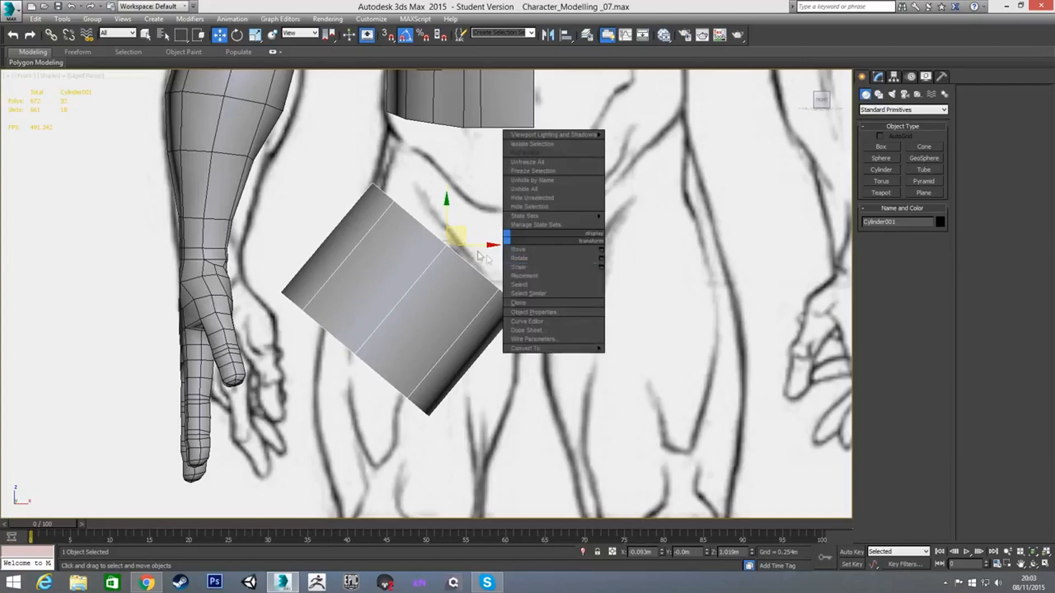
click(877, 78)
drag(941, 302, 941, 343)
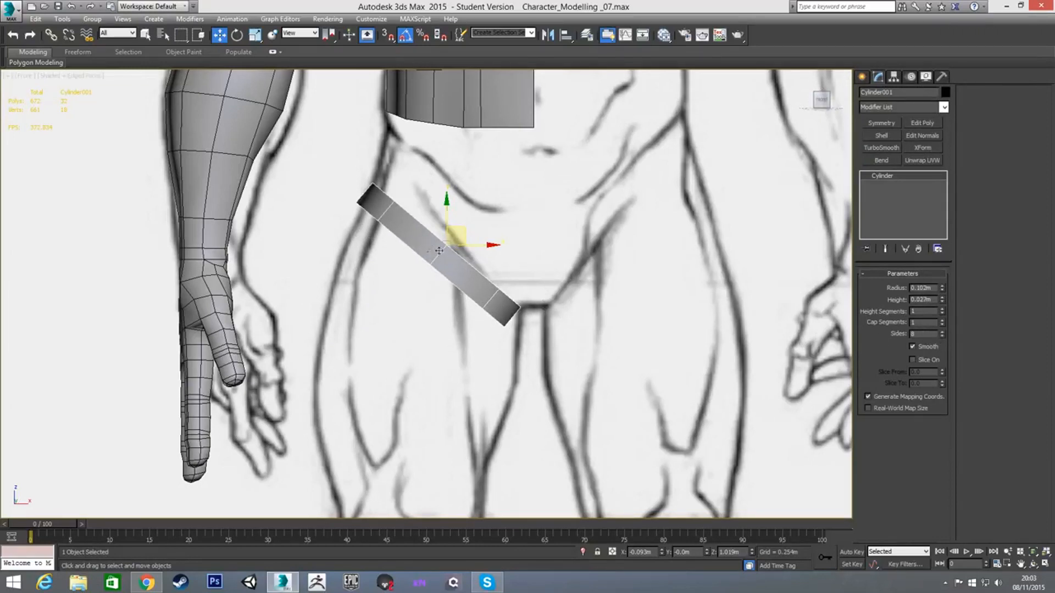
right_click(508, 237)
mouse_move(560, 333)
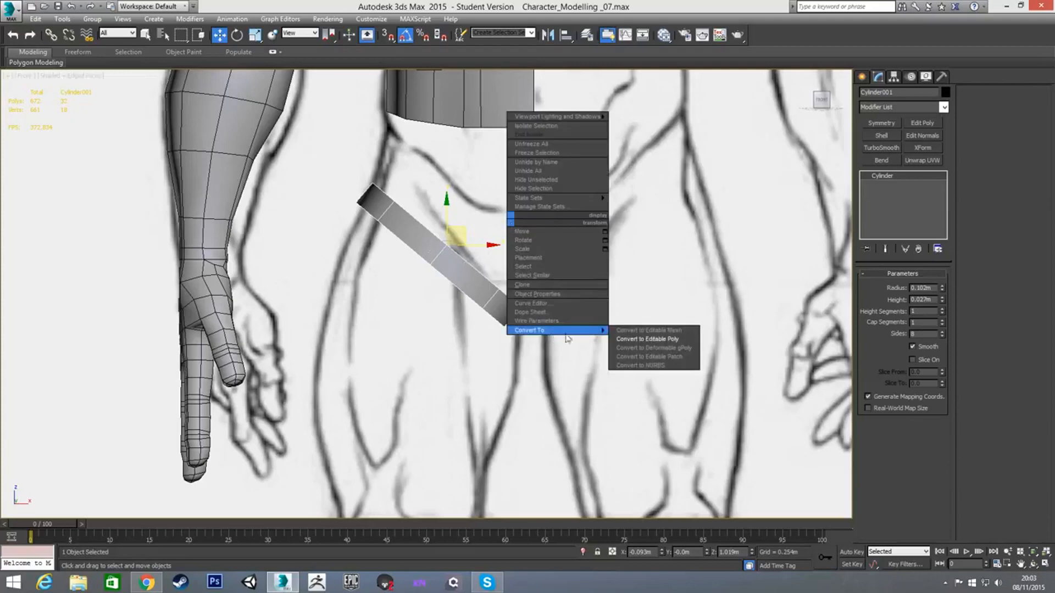
click(614, 339)
Delete the cylinder's end cap polygons to leave an open ring.
key(4)
alt+middle_drag(475, 261, 447, 266)
click(447, 267)
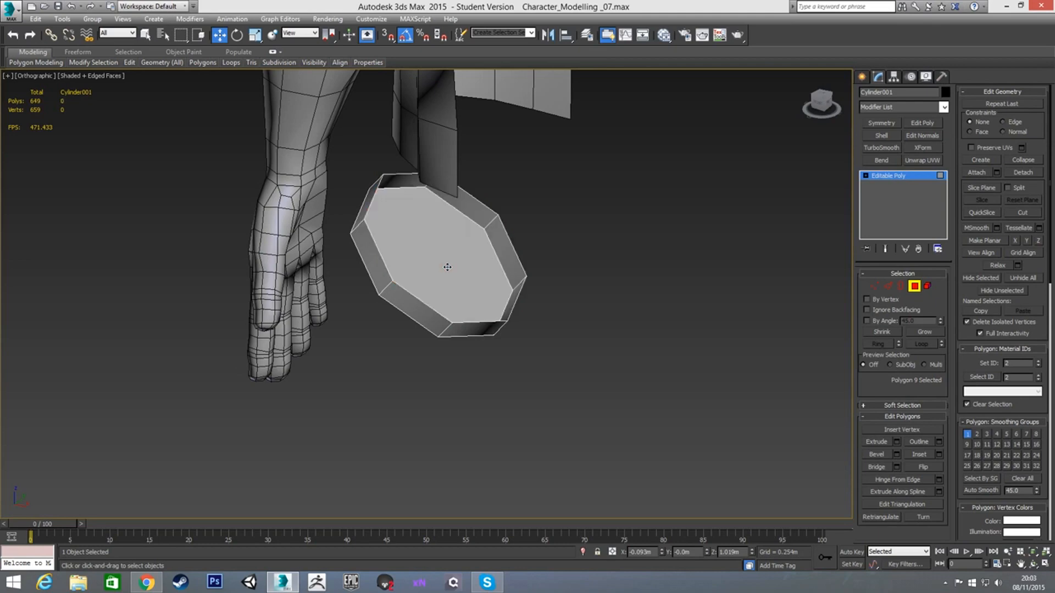
key(Delete)
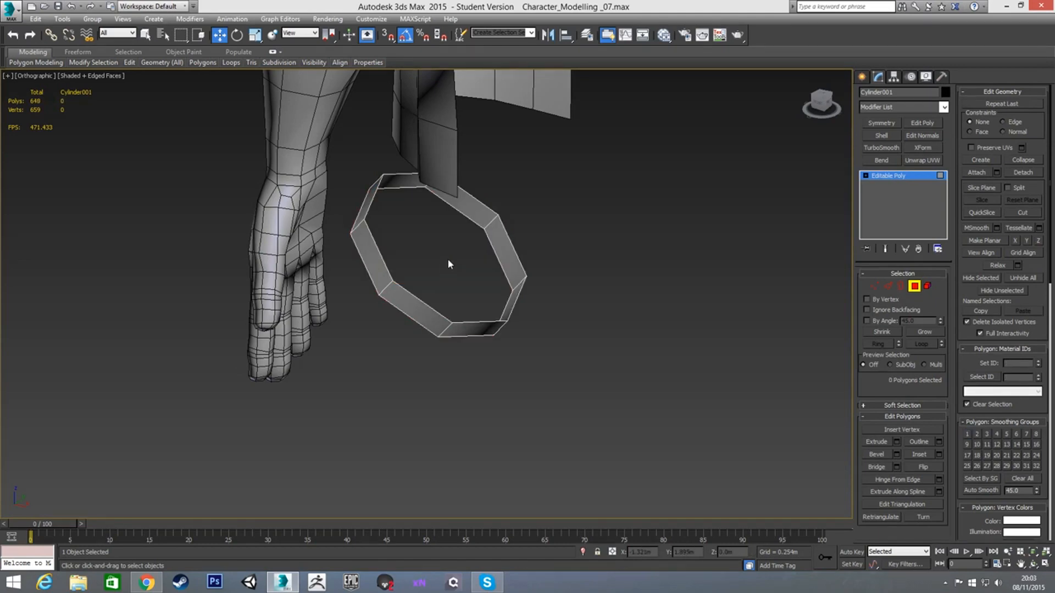
Move the ring's lower vertices in the front view to fit the top of the thigh and form a gently curved lower border.
key(f)
scroll(446, 258, up, 6)
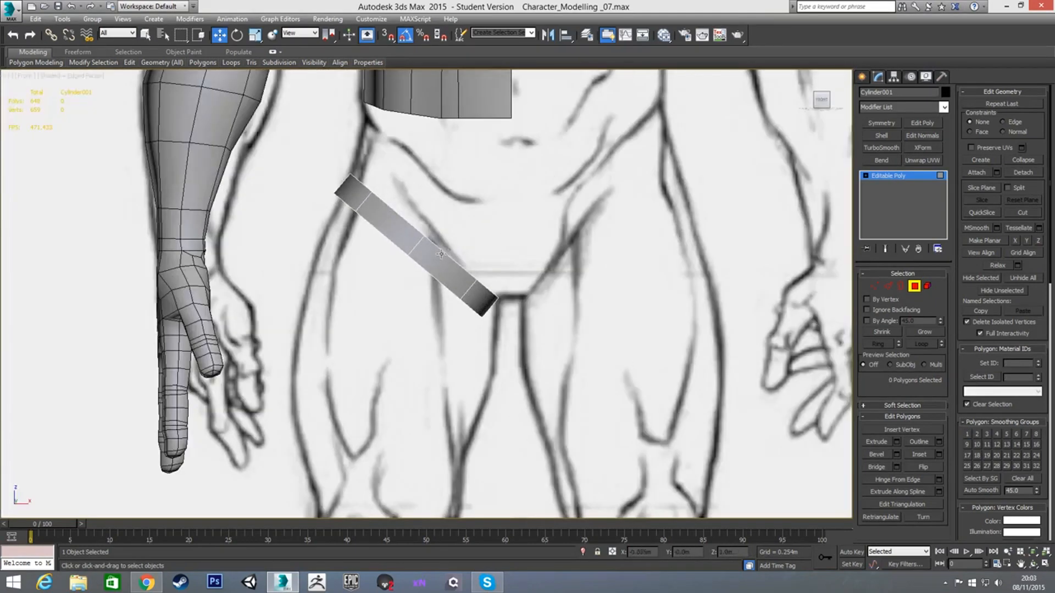
key(1)
drag(447, 299, 495, 309)
click(369, 239)
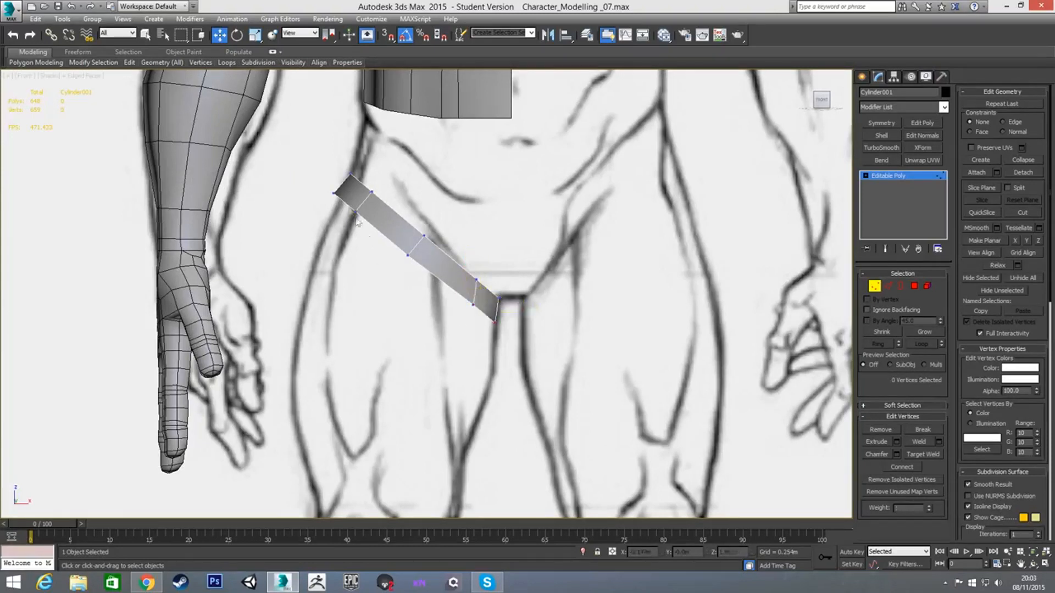
drag(328, 187, 368, 198)
click(392, 243)
drag(394, 245, 428, 240)
click(396, 278)
mouse_move(332, 197)
mouse_down()
mouse_move(346, 213)
mouse_move(350, 200)
mouse_up()
click(353, 254)
drag(476, 322, 484, 285)
click(471, 327)
drag(411, 267, 397, 249)
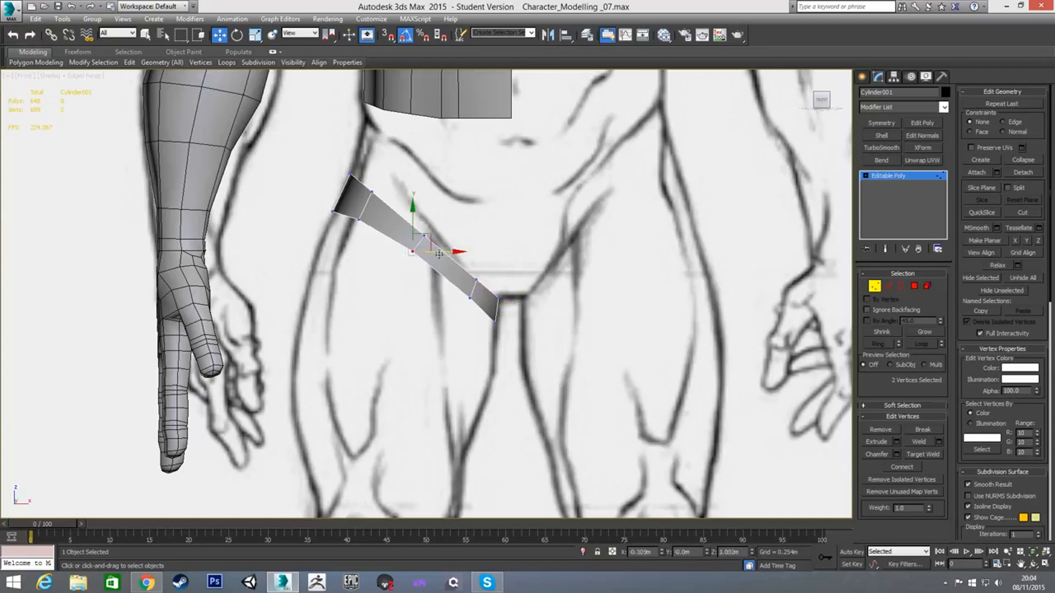
Extend the ring's upper edge loop with a new row of polygons and fit its vertices to the hip and crotch outline.
key(2)
double_click(438, 249)
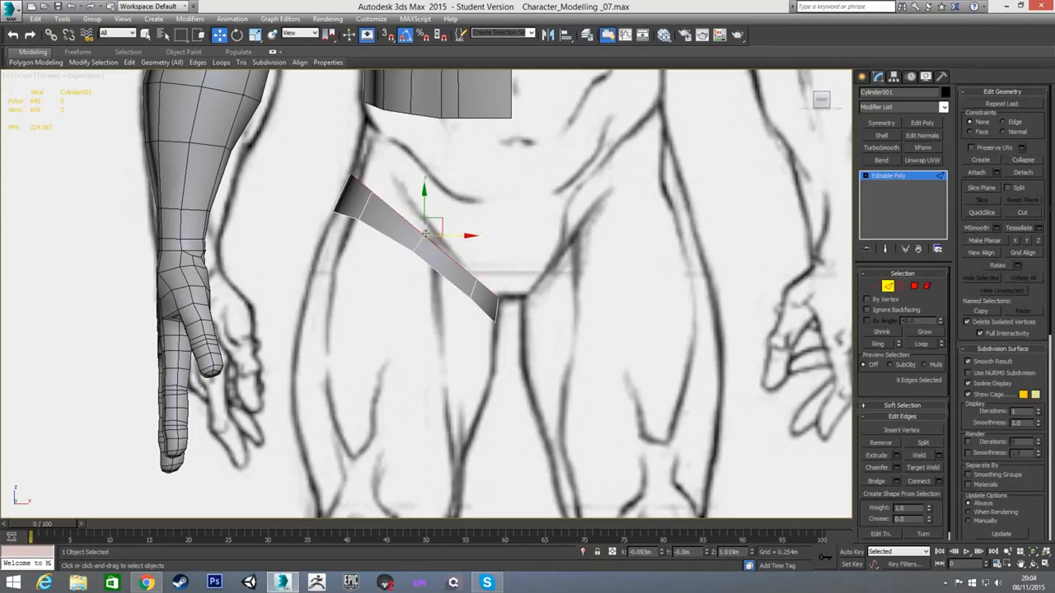
shift+drag(426, 233, 455, 210)
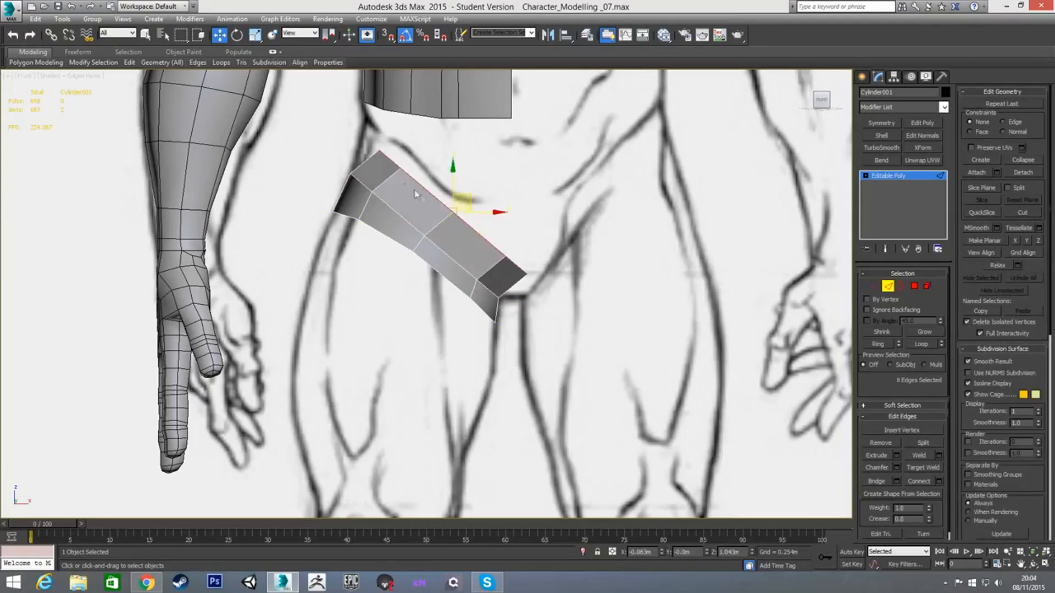
key(1)
drag(365, 144, 398, 152)
mouse_move(441, 199)
mouse_down()
mouse_move(467, 220)
mouse_move(468, 199)
mouse_move(455, 198)
mouse_up()
drag(494, 232, 524, 281)
Shift the inner crotch vertices of the new row sideways to line up near the body's centre line.
scroll(519, 300, up, 2)
middle_drag(519, 300, 511, 274)
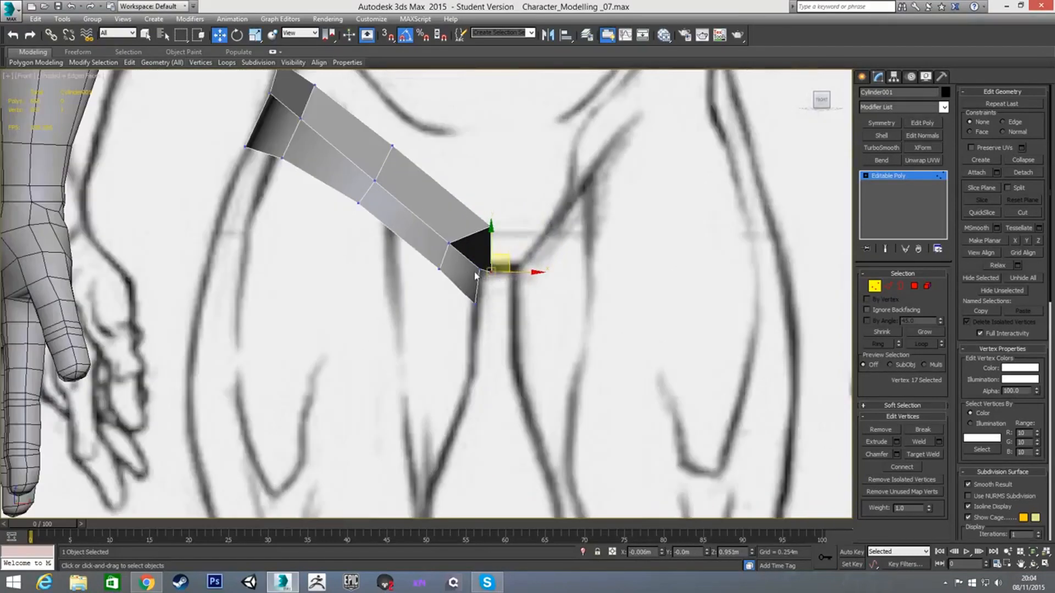
click(522, 240)
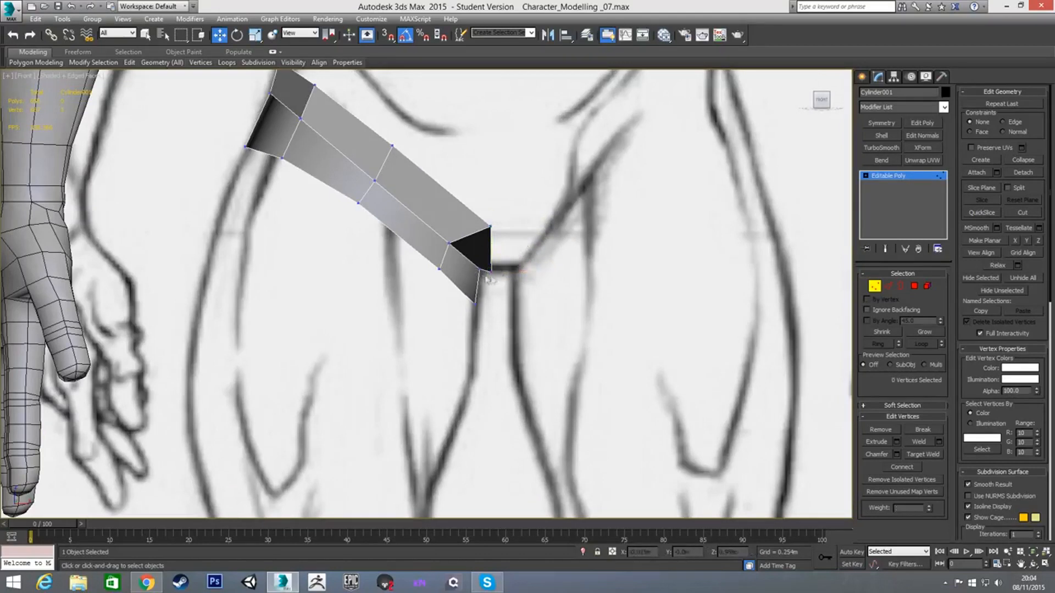
drag(479, 260, 494, 277)
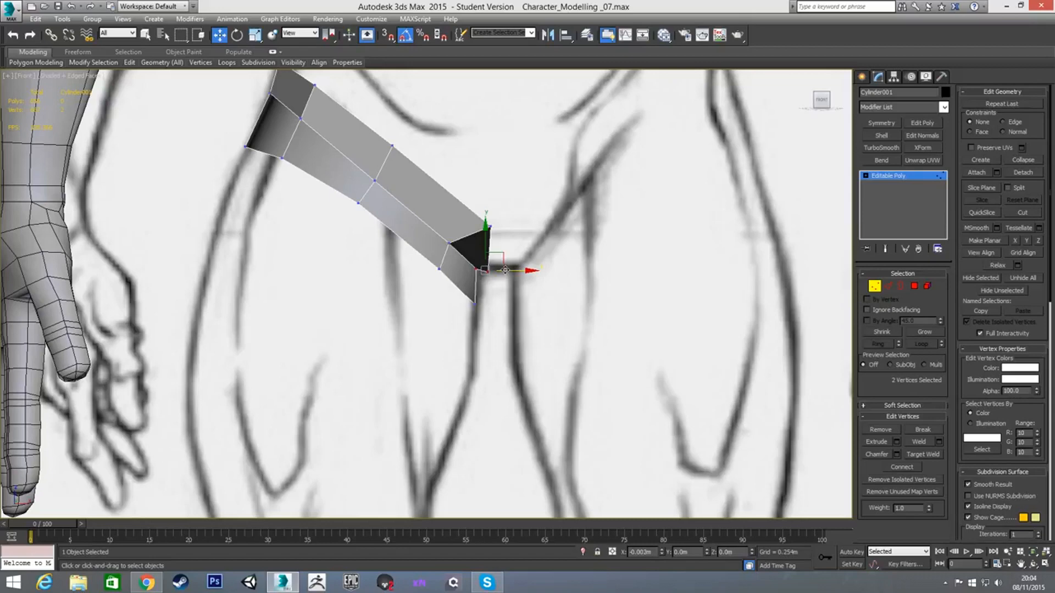
click(497, 299)
drag(480, 221, 513, 225)
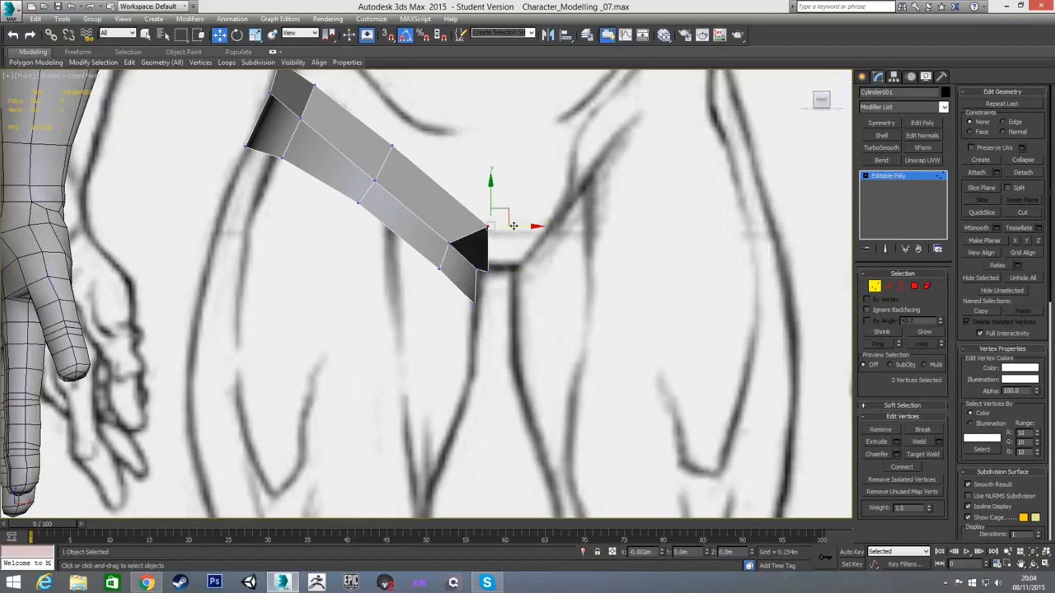
scroll(522, 264, down, 2)
Extend the upper edge loop with another row and raise its vertices to meet the torso's lower edge.
key(2)
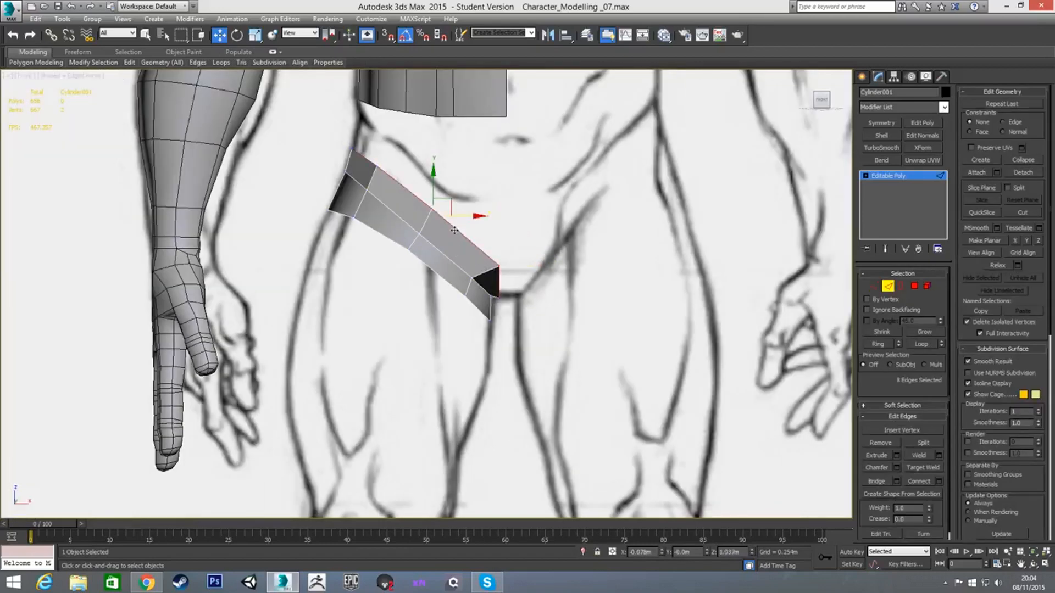
shift+drag(450, 205, 461, 187)
key(1)
click(365, 133)
drag(381, 118, 376, 90)
drag(379, 141, 453, 100)
drag(493, 217, 519, 259)
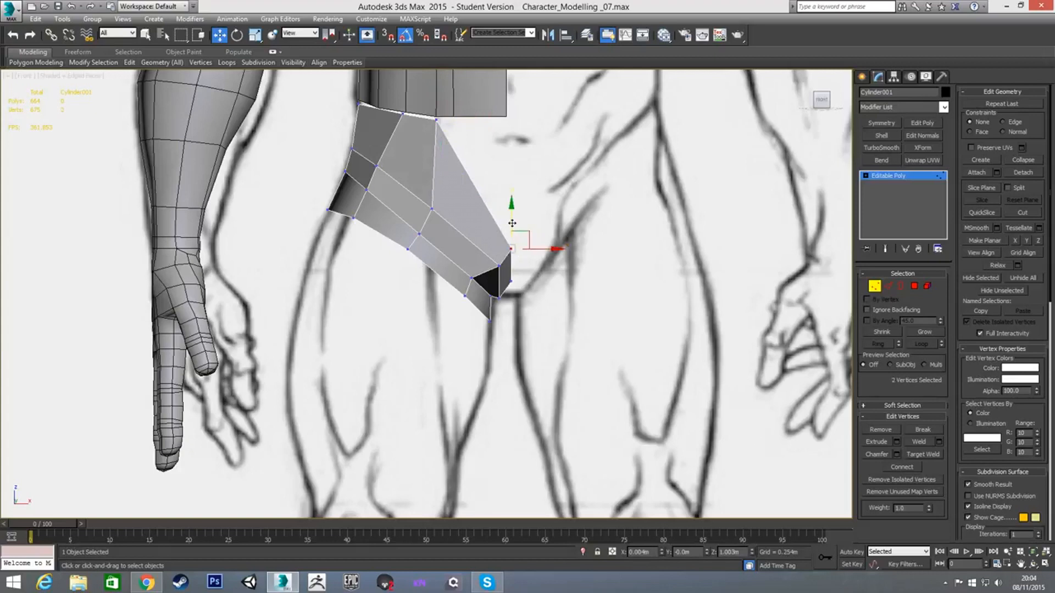
drag(512, 223, 532, 119)
Move the remaining low vertex of the top row up to waist height at the body's centre line.
click(512, 280)
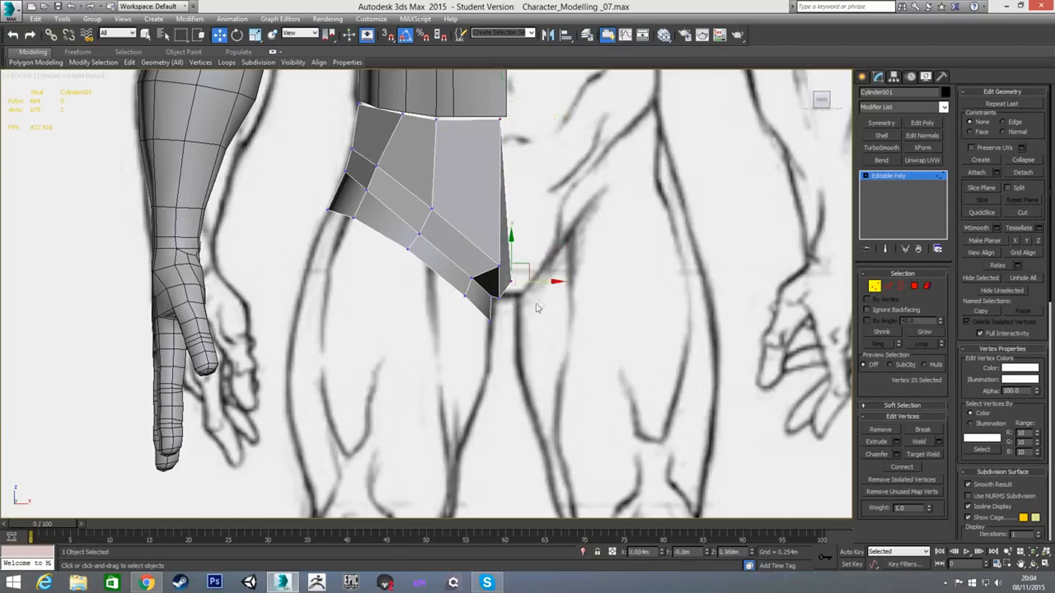
scroll(538, 281, down, 10)
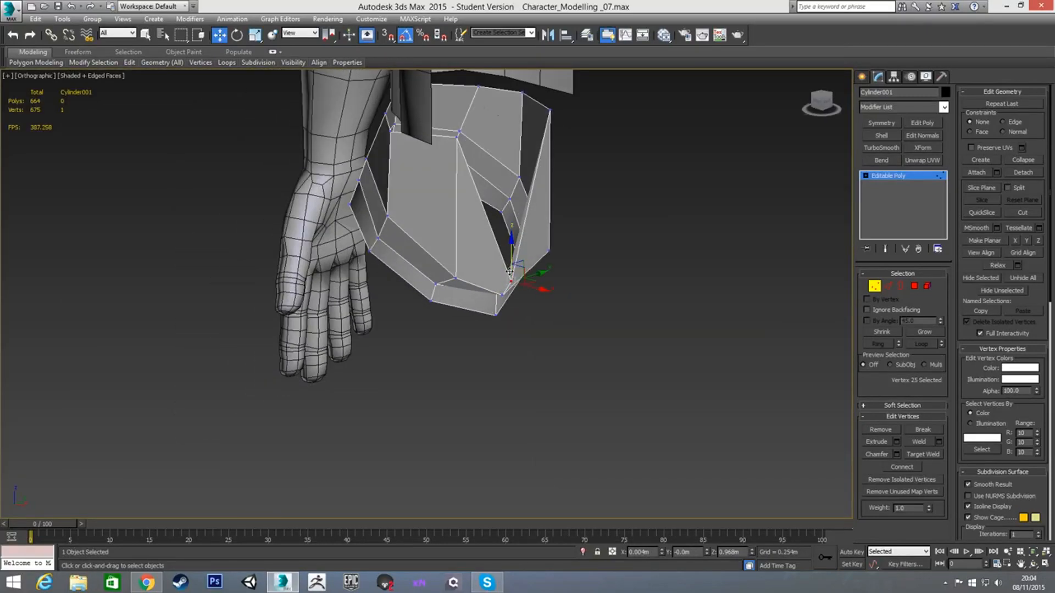
scroll(507, 269, up, 8)
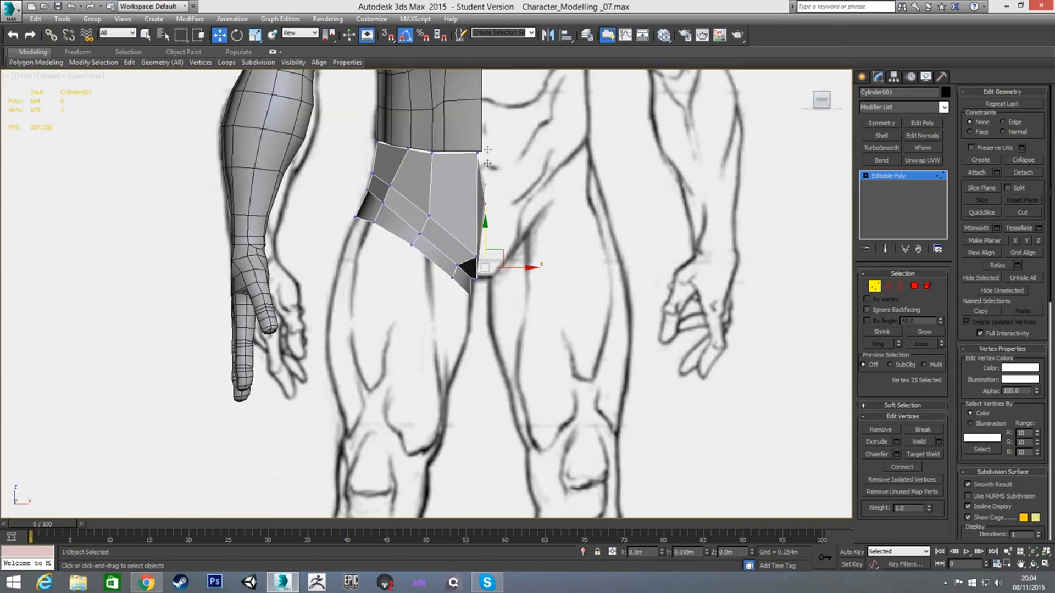
click(479, 154)
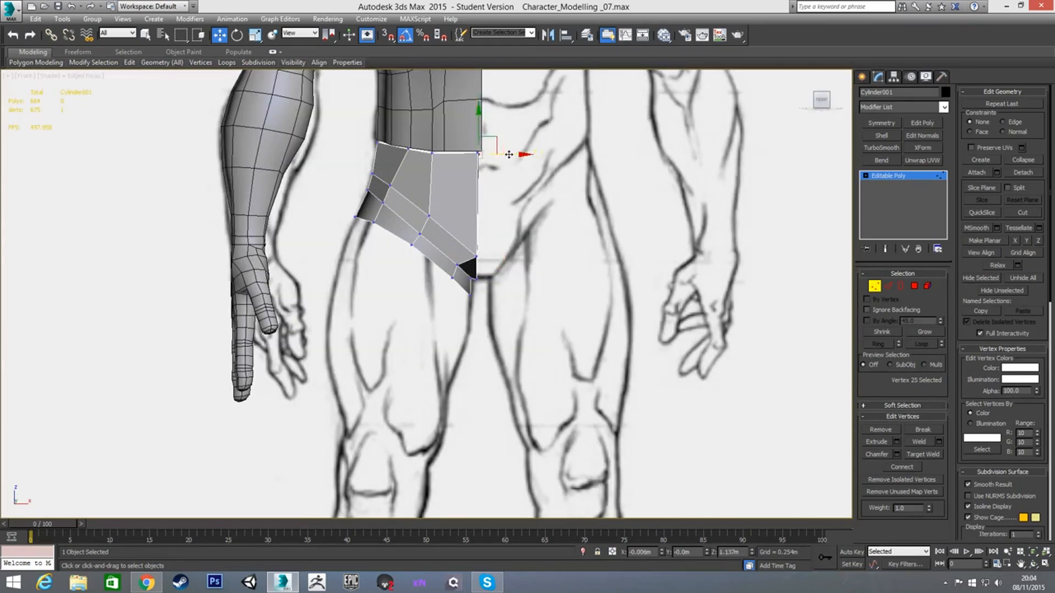
Select the six vertices along the pelvis centre line and try flattening them with Make Planar in X.
scroll(491, 217, up, 2)
drag(499, 260, 511, 324)
key(alt+x)
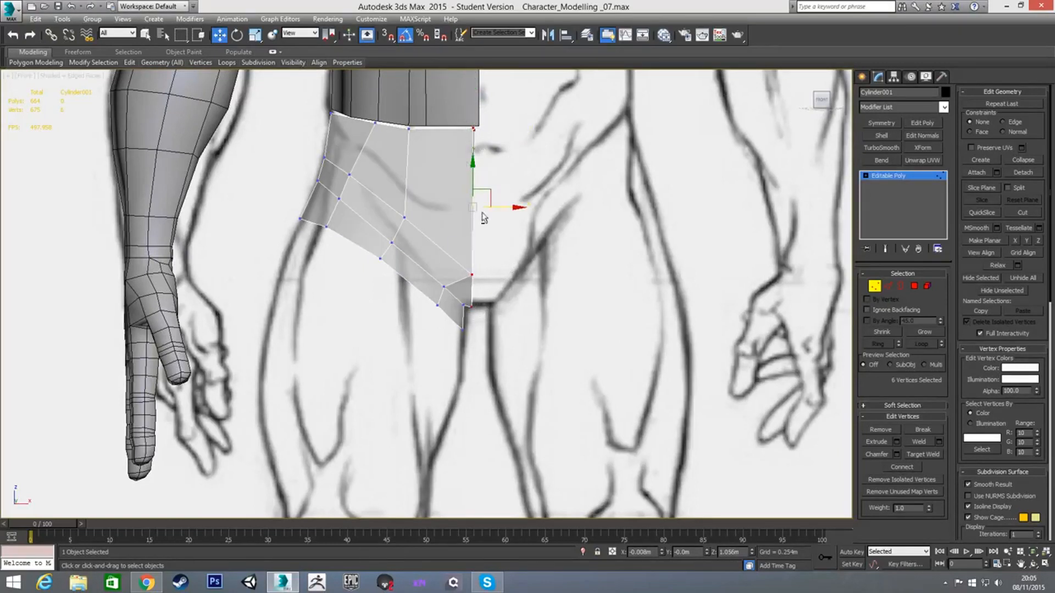
key(alt+x)
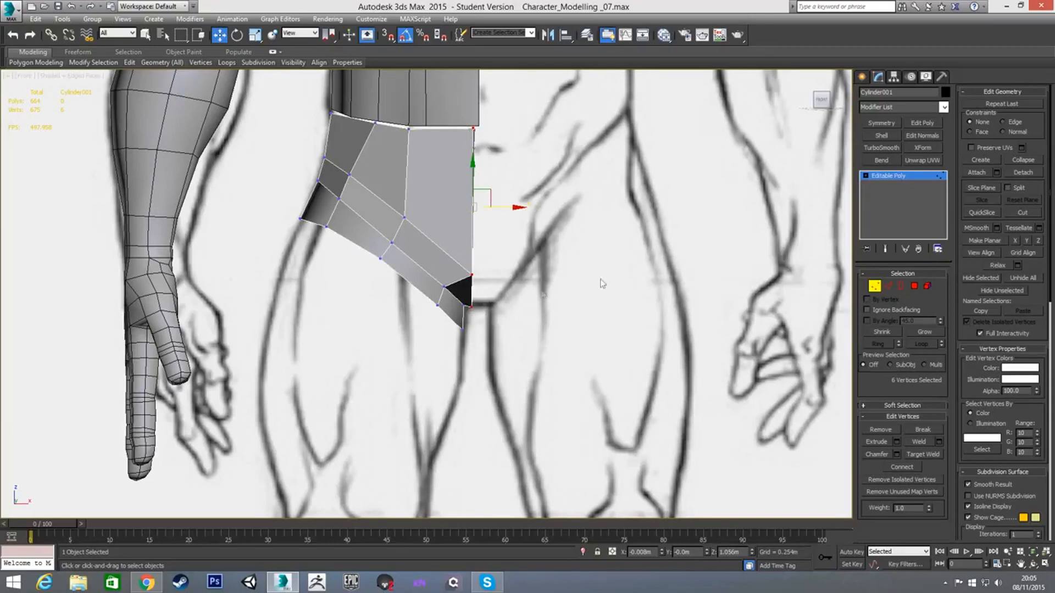
click(1015, 241)
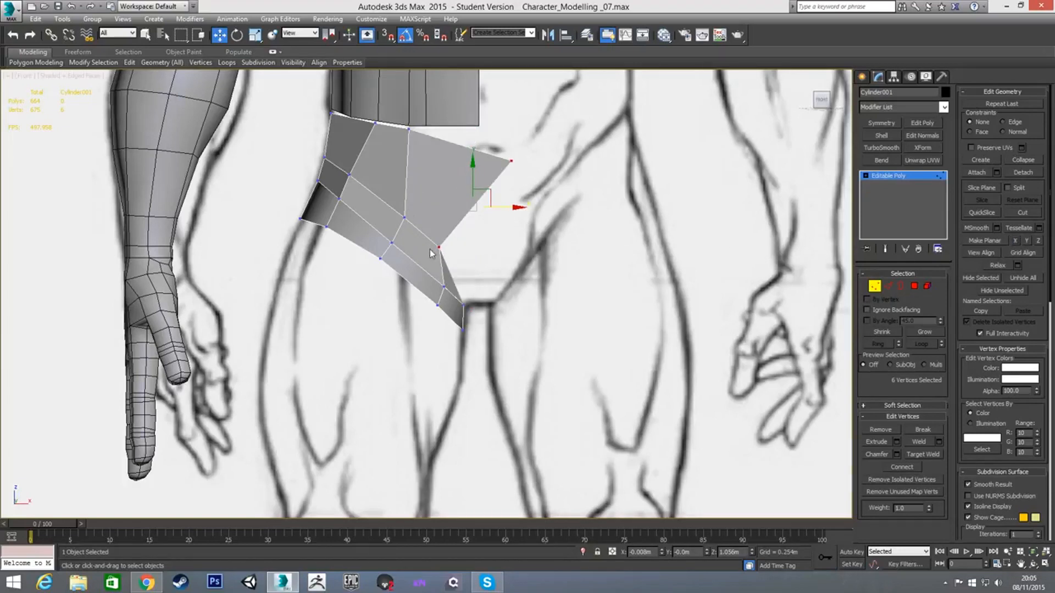
key(ctrl+z)
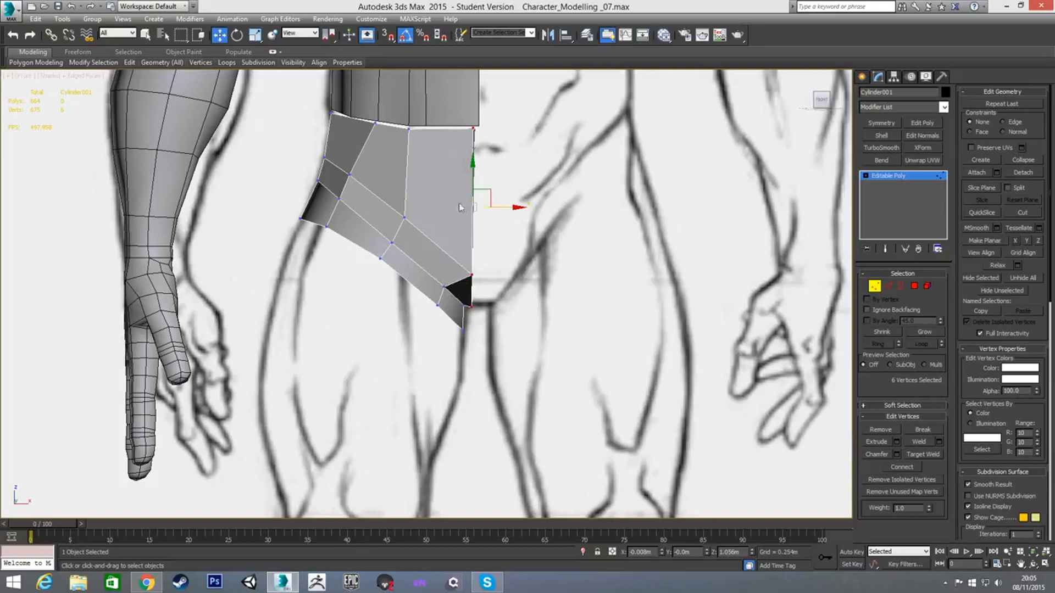
Set the reference coordinate system to Parent for moving the selected centre-line vertices.
click(299, 33)
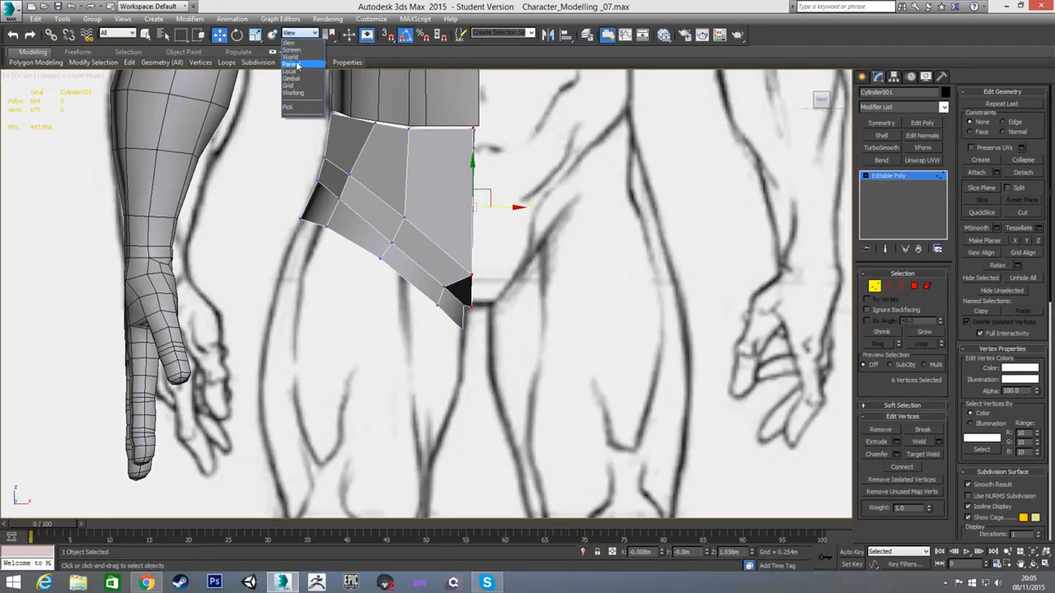
click(297, 66)
mouse_move(298, 65)
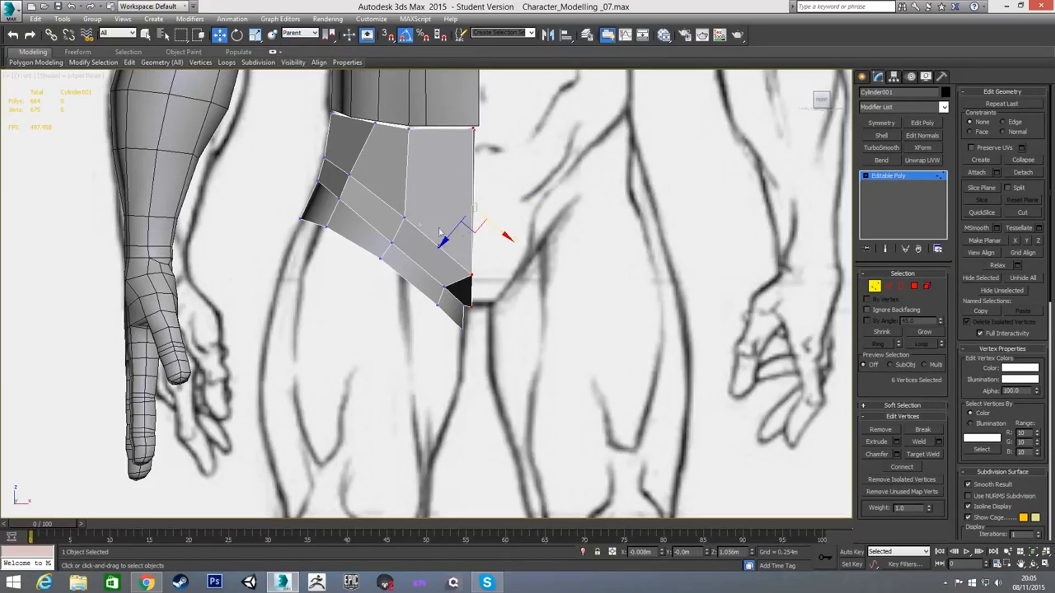
Try Make Planar in X on the centre-line vertices, undo it, and set the reference coordinate system to View.
click(1016, 240)
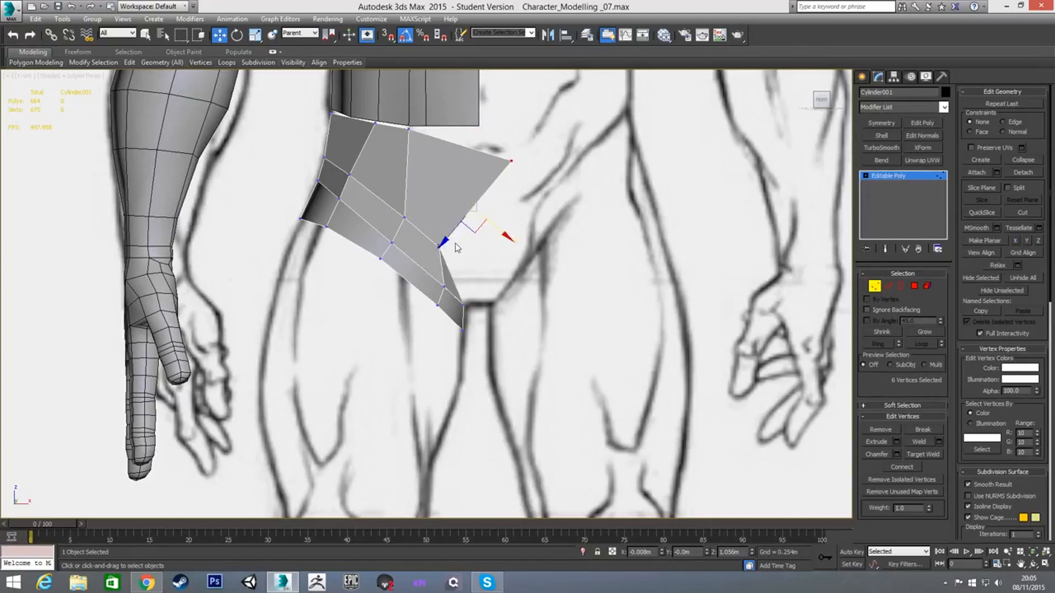
key(ctrl+z)
click(303, 34)
click(300, 43)
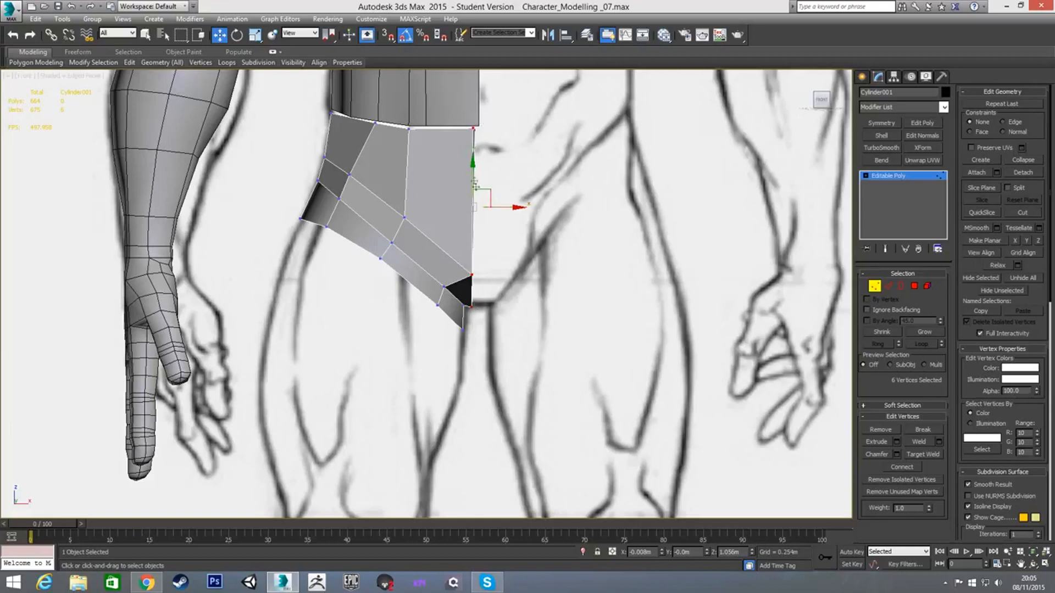
Scale the selected centre-line vertices along X to flatten them into a straight vertical line.
key(r)
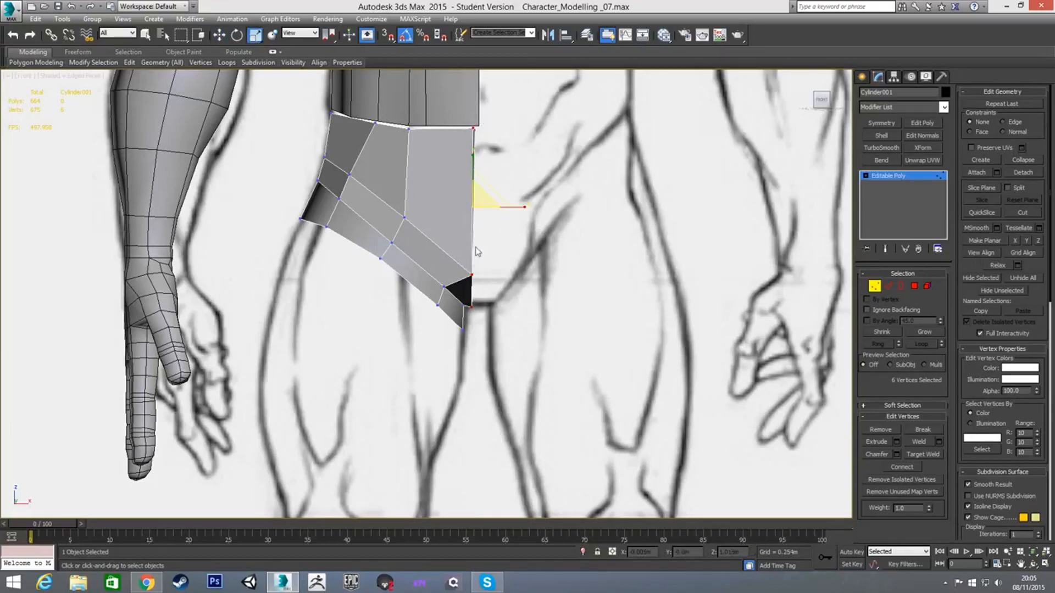
drag(521, 210, 275, 231)
key(w)
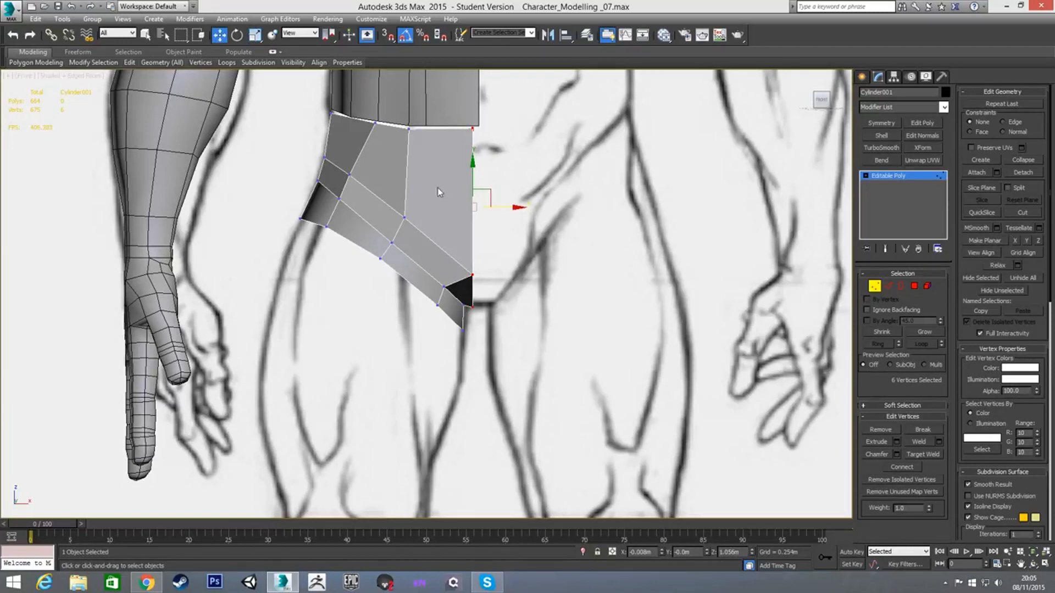
Apply Reset XForm to the pelvis object to reset its rotated transform.
click(942, 76)
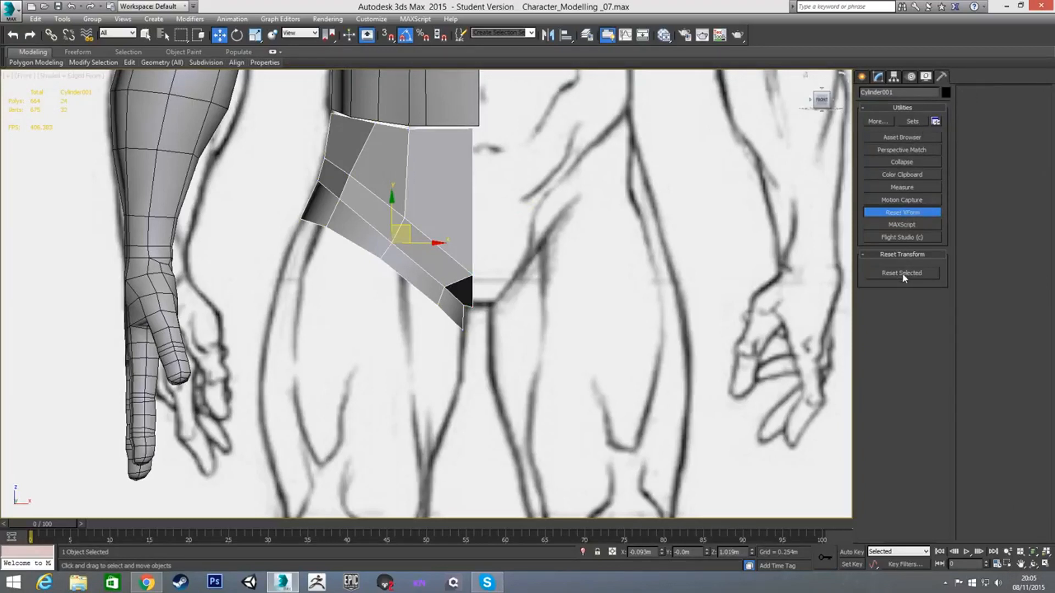
click(904, 213)
click(877, 79)
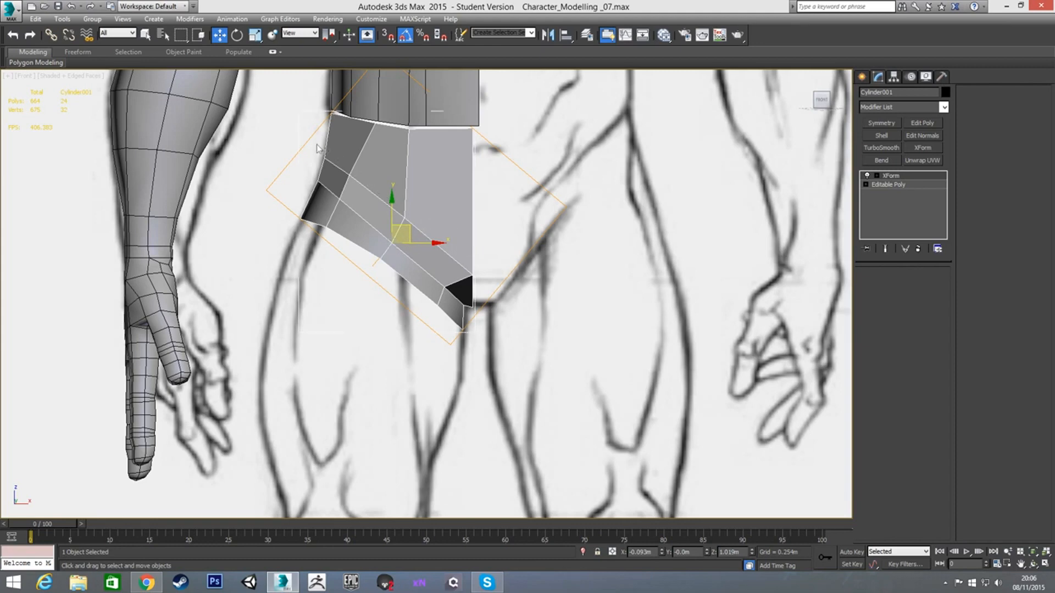
scroll(308, 284, down, 5)
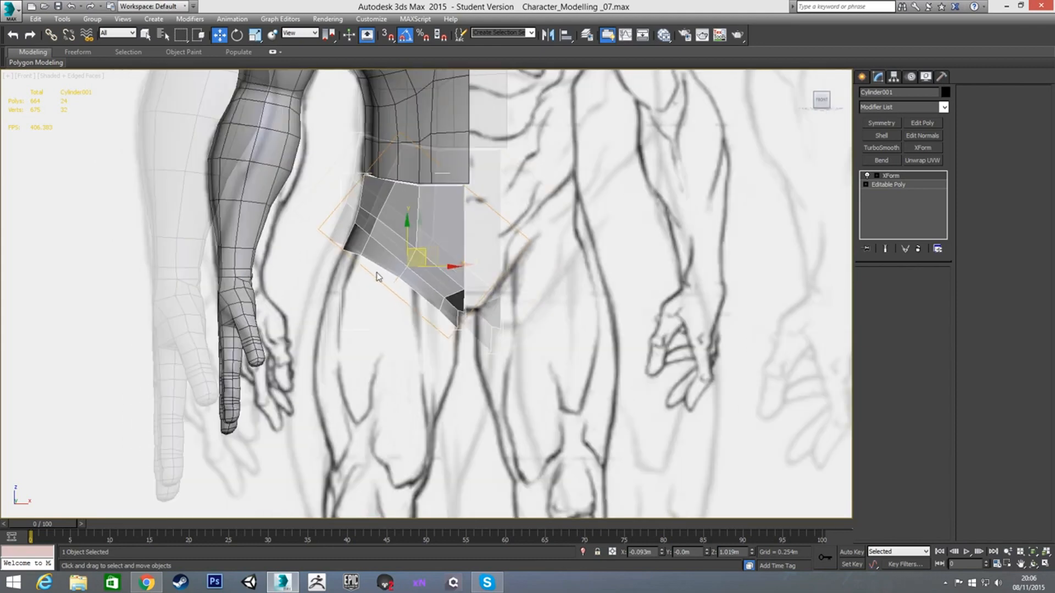
alt+middle_drag(308, 285, 321, 297)
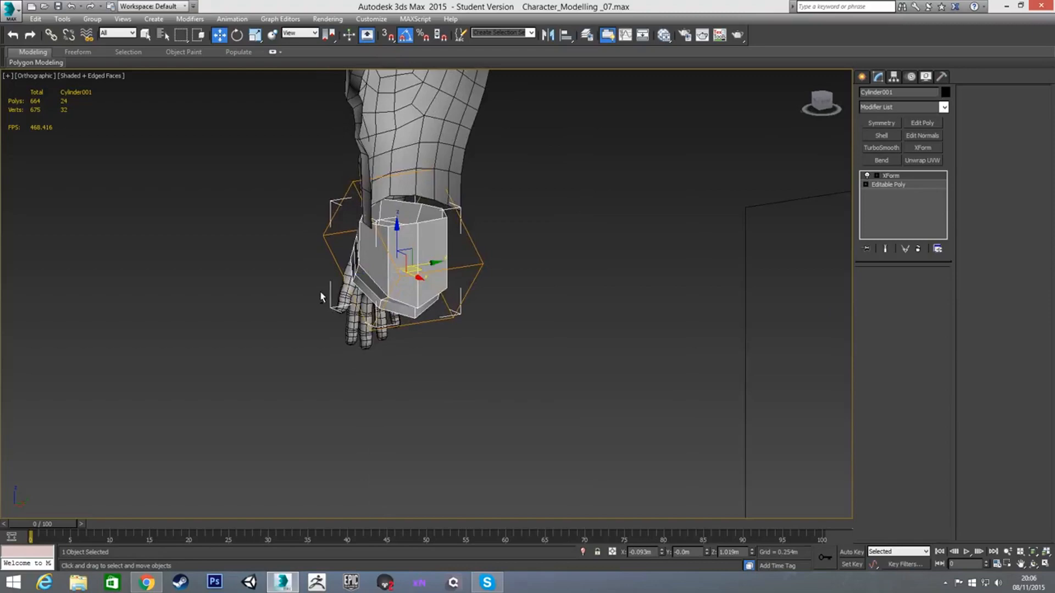
key(f)
scroll(574, 203, up, 6)
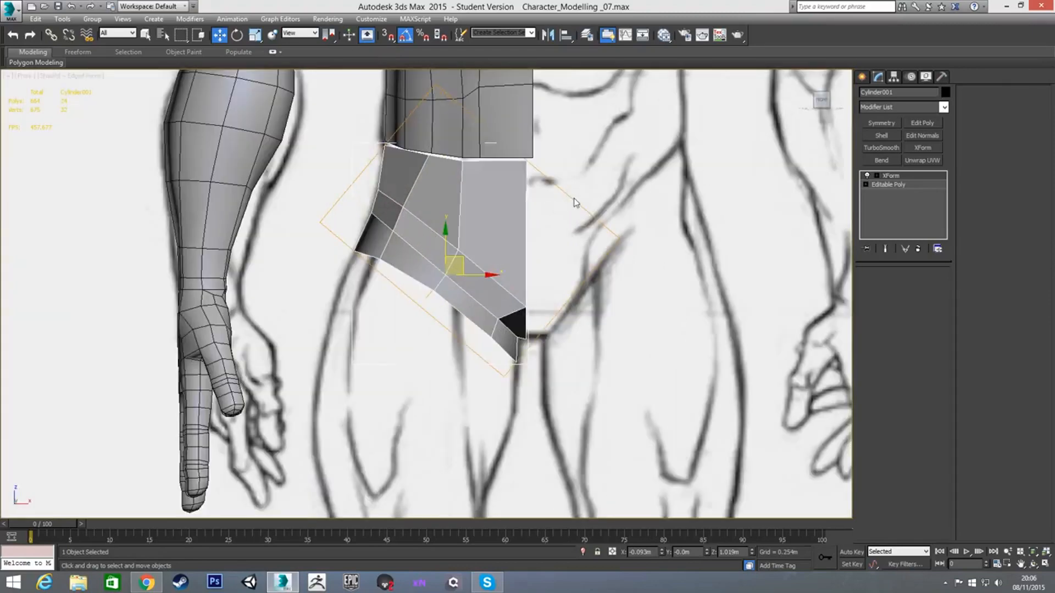
middle_drag(575, 202, 560, 225)
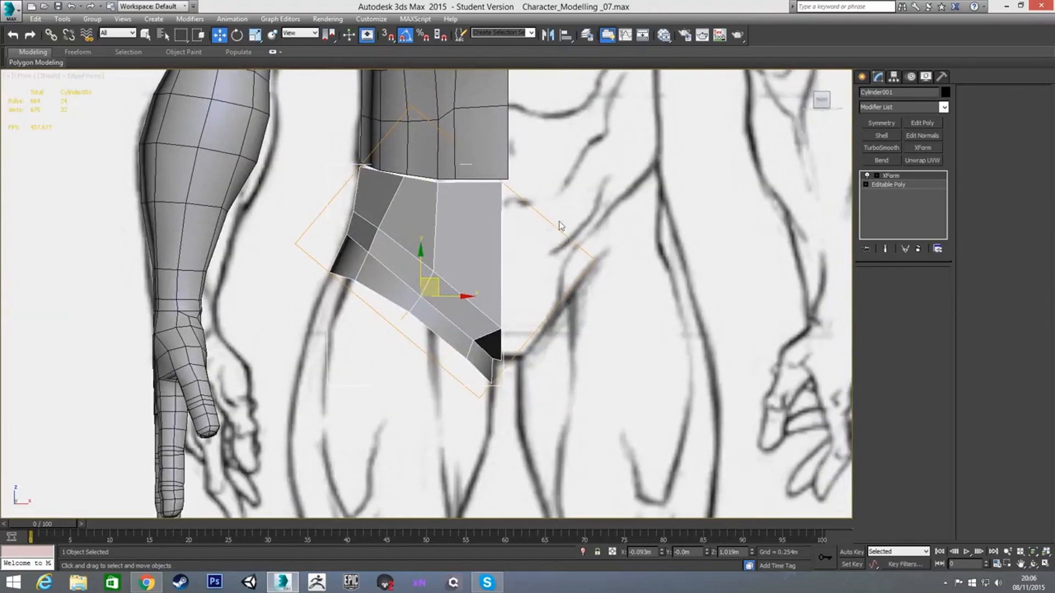
Collapse the XForm modifier by converting the pelvis object to Editable Poly.
click(894, 186)
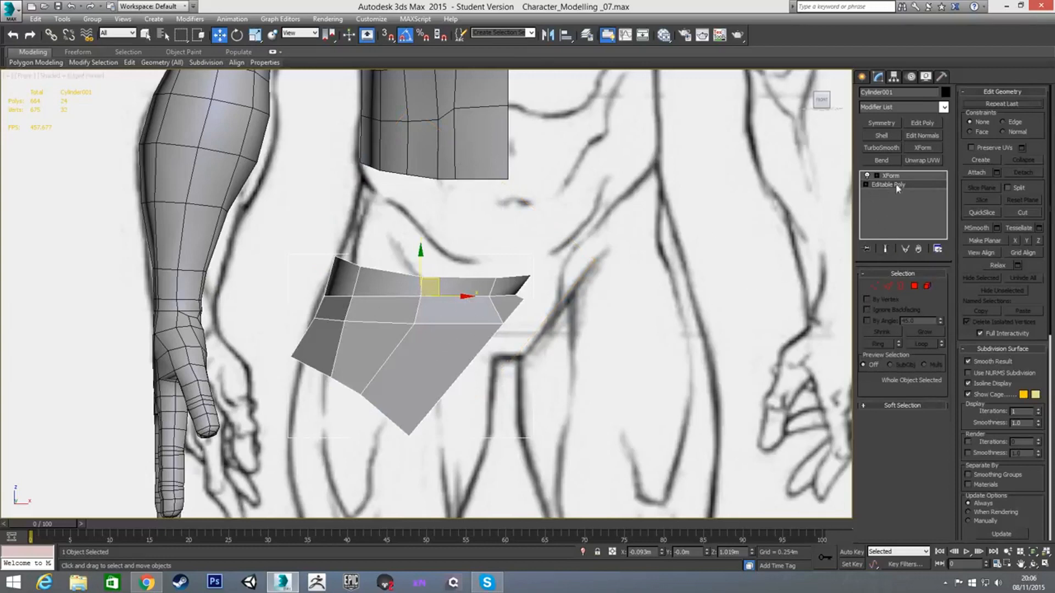
click(893, 176)
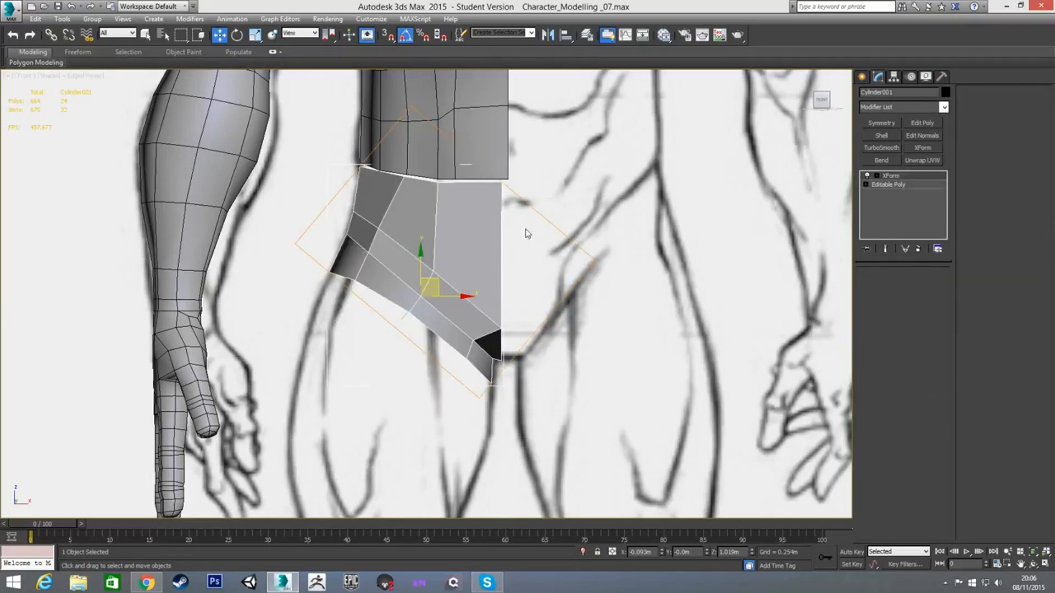
right_click(521, 231)
mouse_move(582, 344)
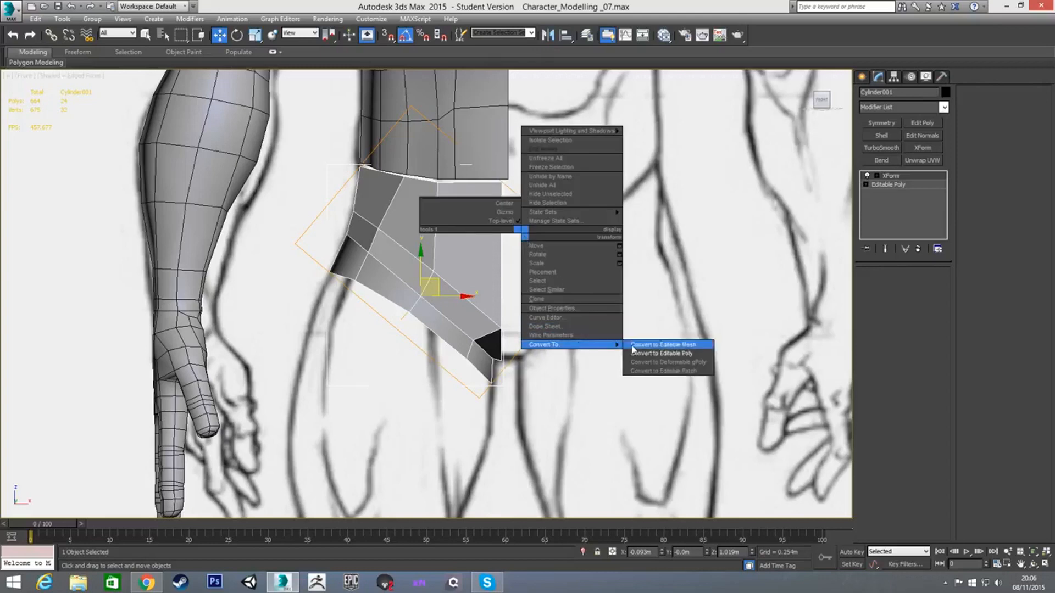
click(634, 353)
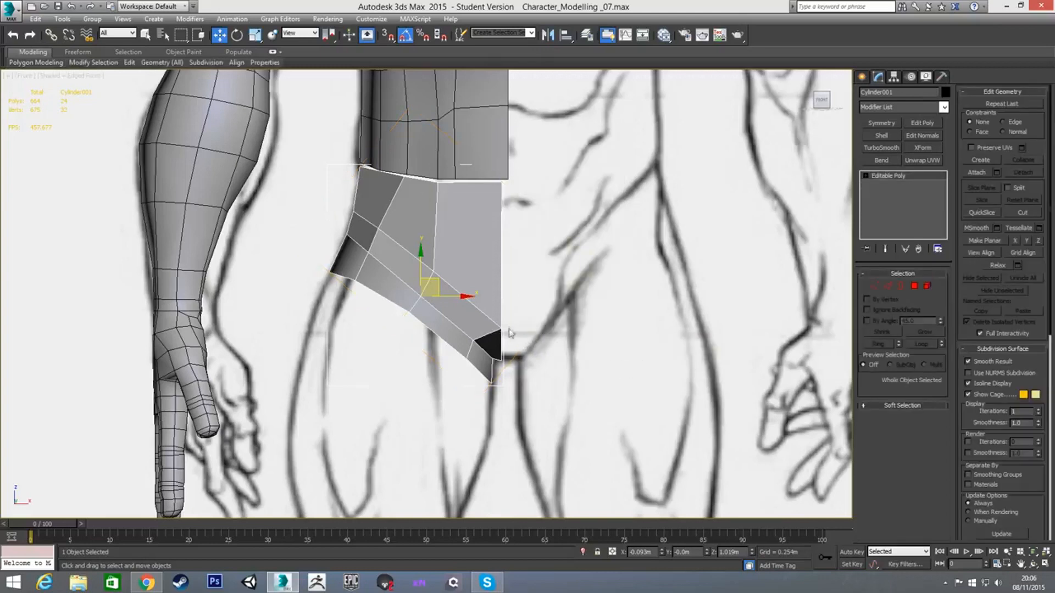
Select the pelvis vertices along the centre line and flatten them with Make Planar in X.
key(1)
middle_drag(532, 284, 505, 268)
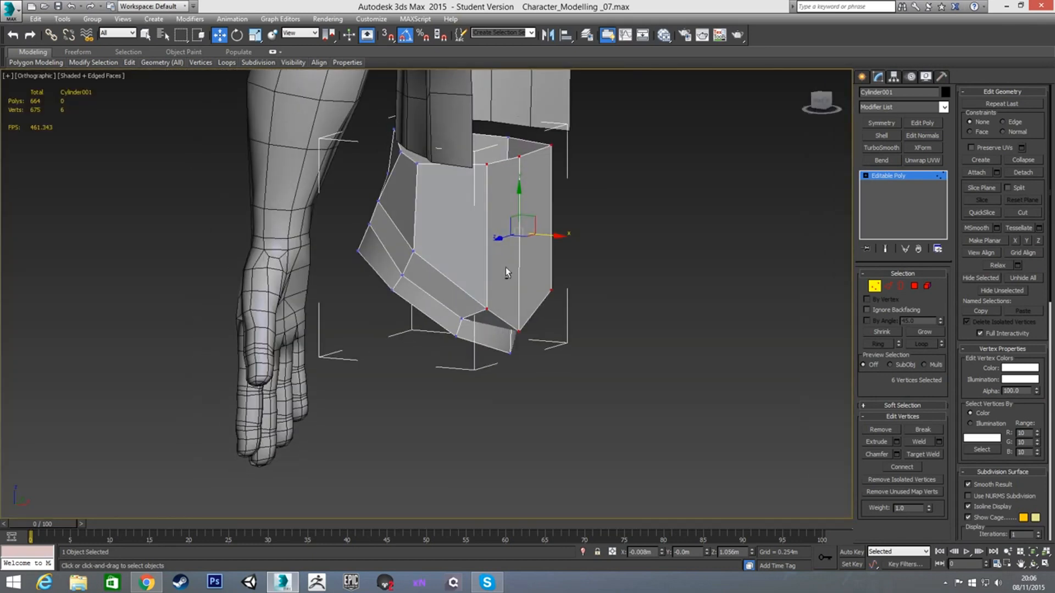
key(4)
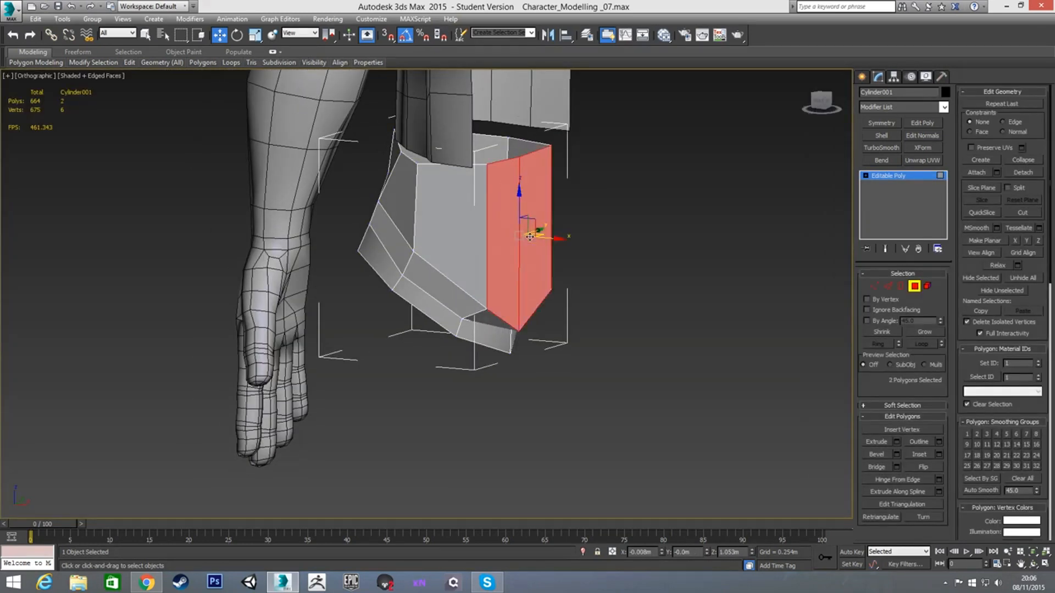
key(f)
scroll(405, 265, up, 10)
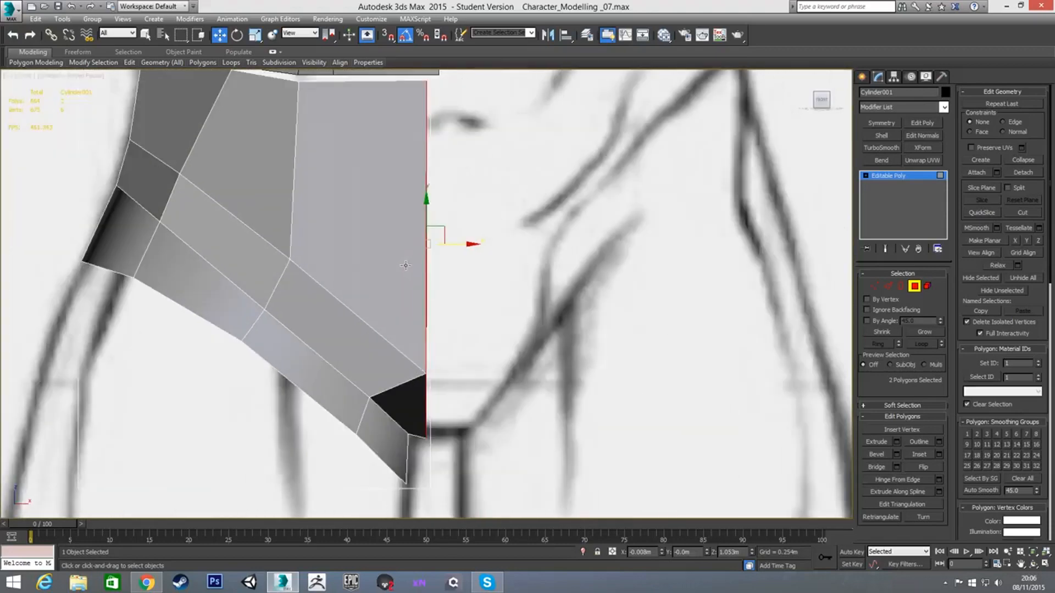
scroll(405, 265, down, 3)
key(1)
drag(434, 195, 456, 369)
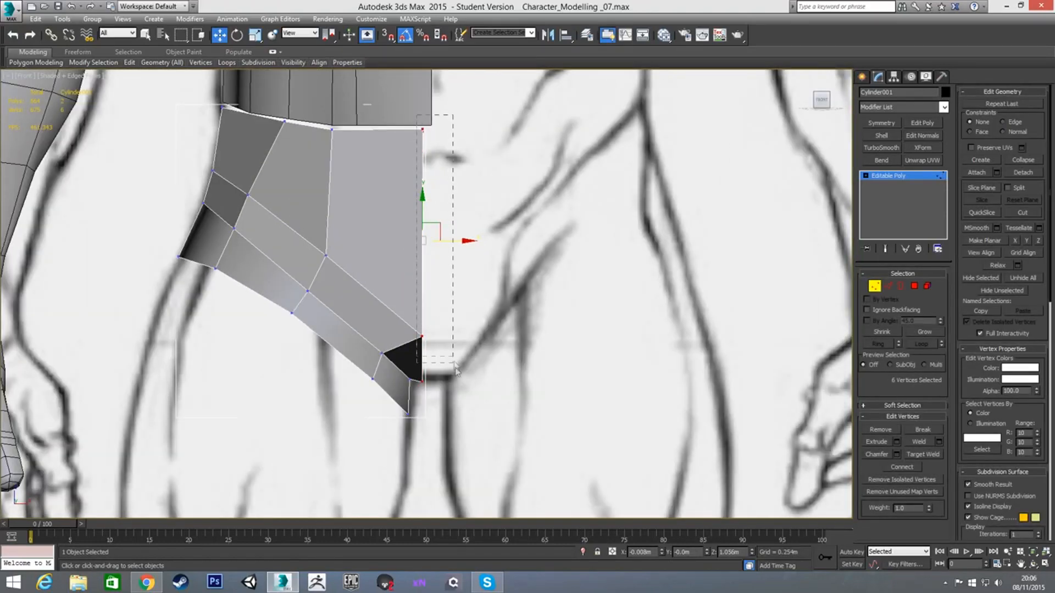
click(1015, 241)
alt+middle_drag(444, 238, 412, 228)
Extrude the two inner polygons facing the body's centre line by 0.038 m.
key(4)
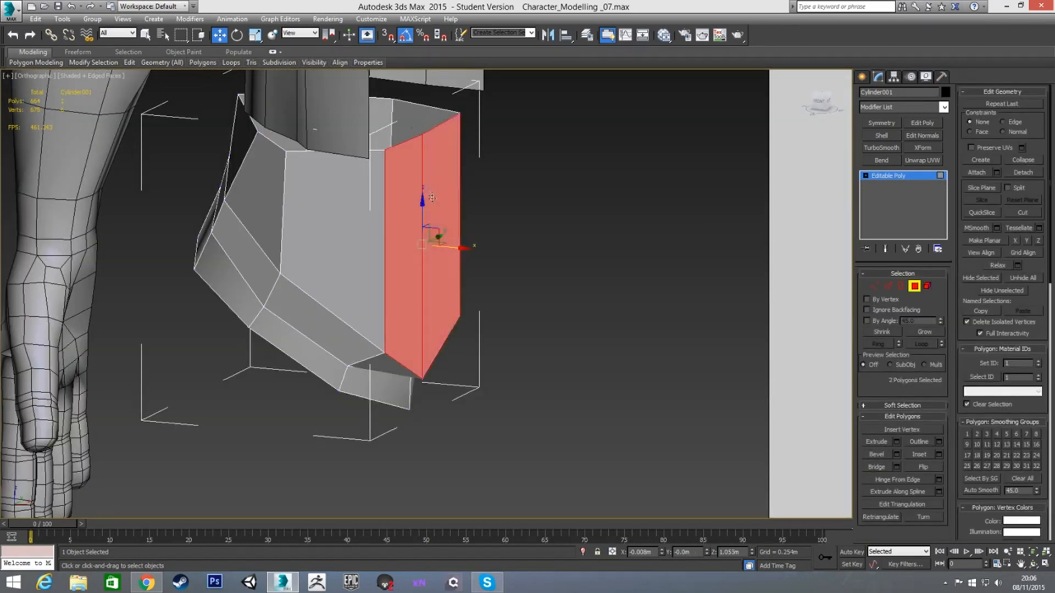
key(f)
scroll(477, 252, up, 5)
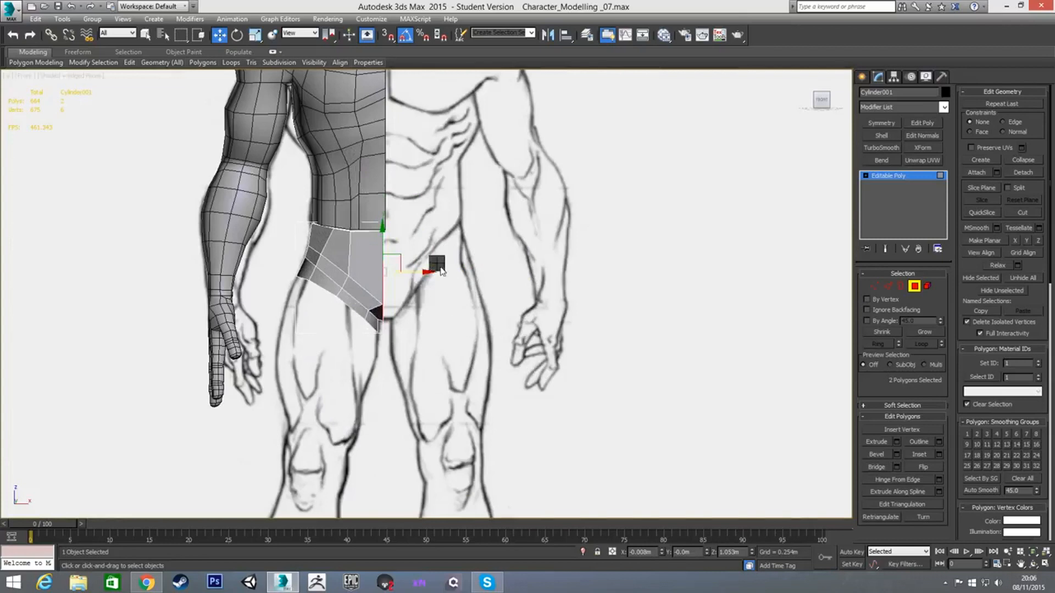
right_click(437, 264)
click(338, 295)
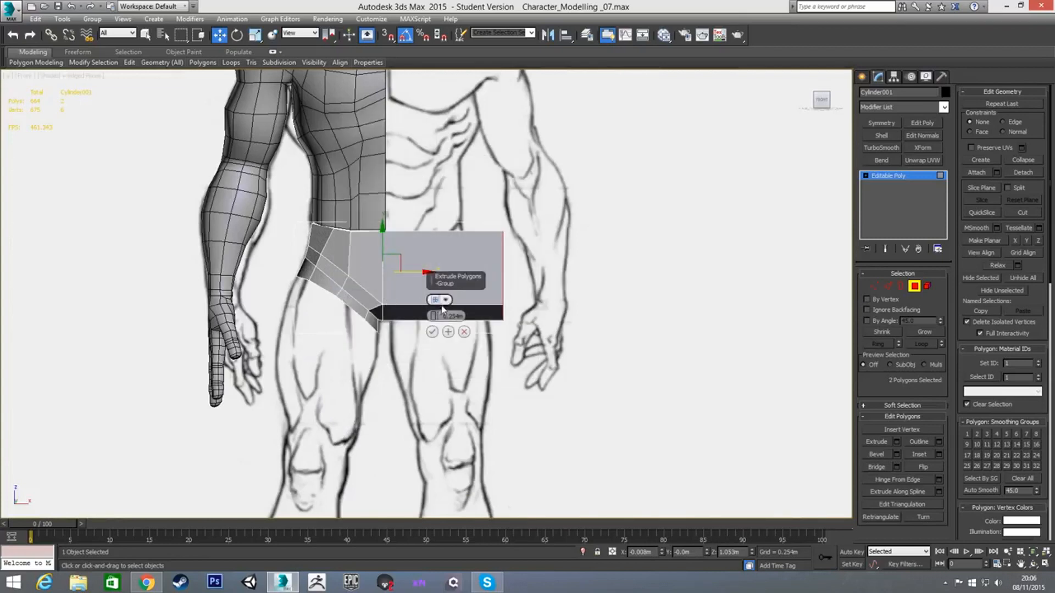
drag(435, 317, 429, 415)
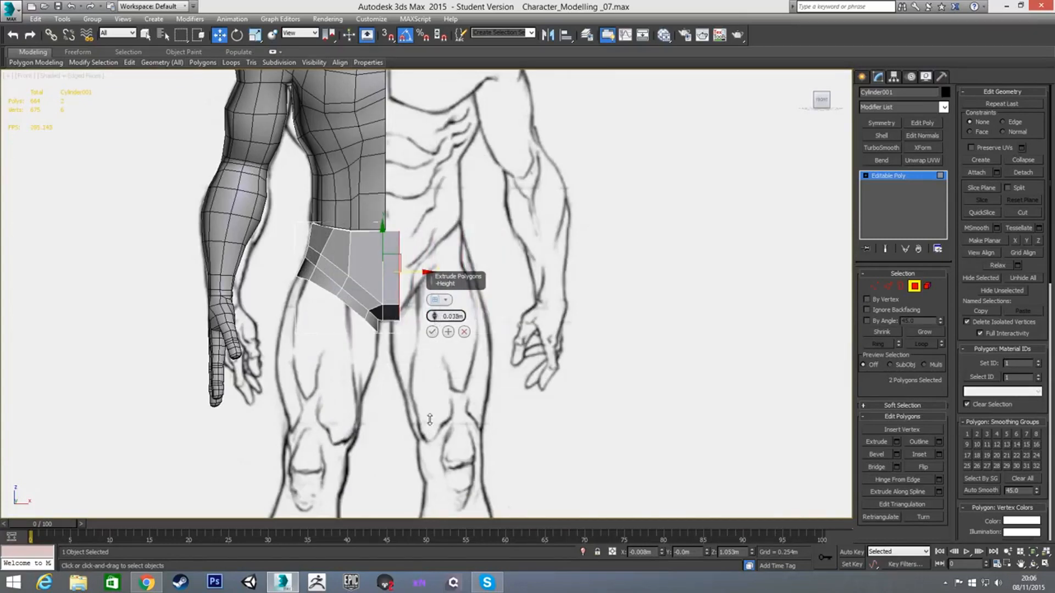
click(432, 332)
Pull the extruded polygons back towards the torso's centre edge and set their X position to 0.
scroll(419, 345, up, 4)
drag(445, 189, 422, 190)
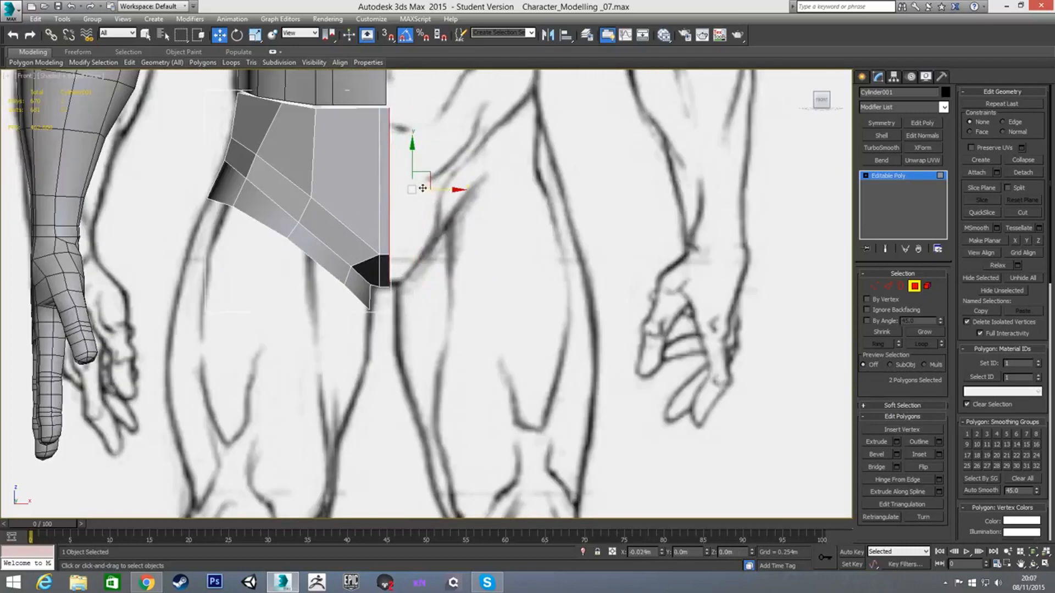
right_click(661, 551)
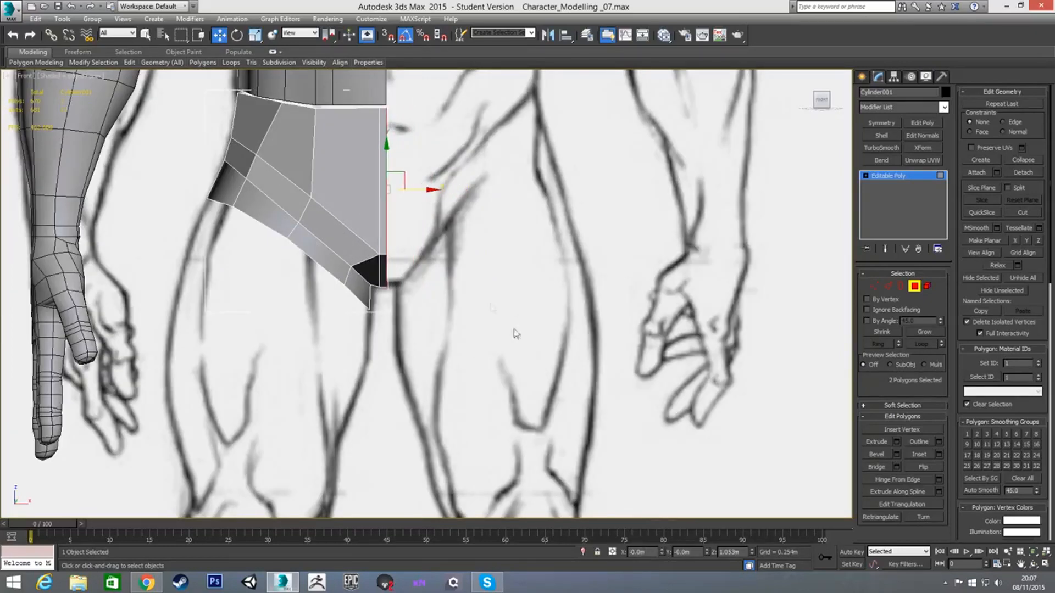
scroll(544, 337, up, 3)
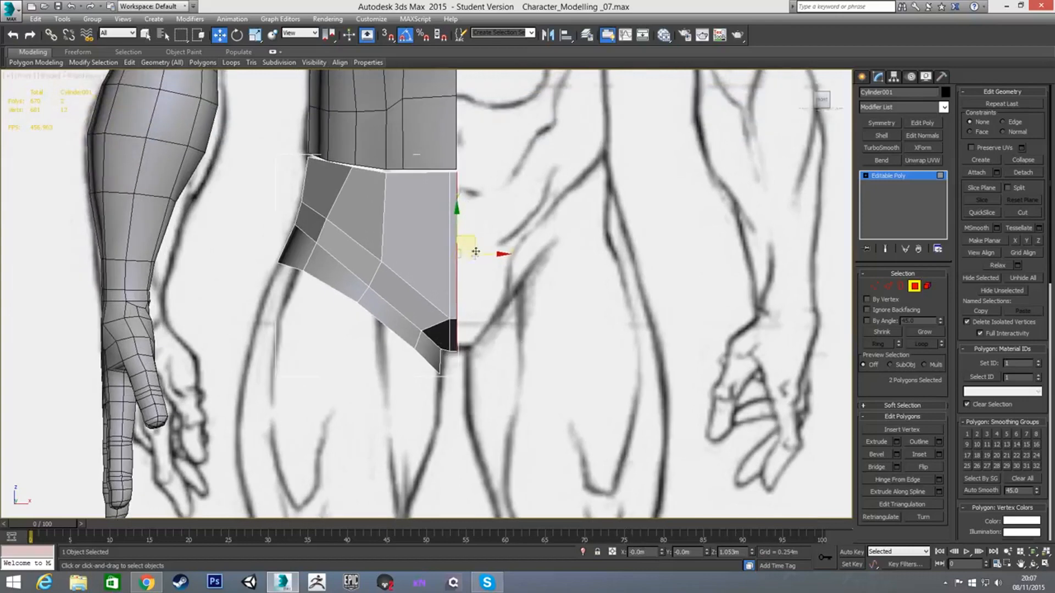
Shift the upper and lower vertices of the edge loop beside the centre line outward towards the hip.
key(1)
drag(452, 177, 426, 172)
drag(446, 302, 461, 321)
scroll(449, 365, up, 2)
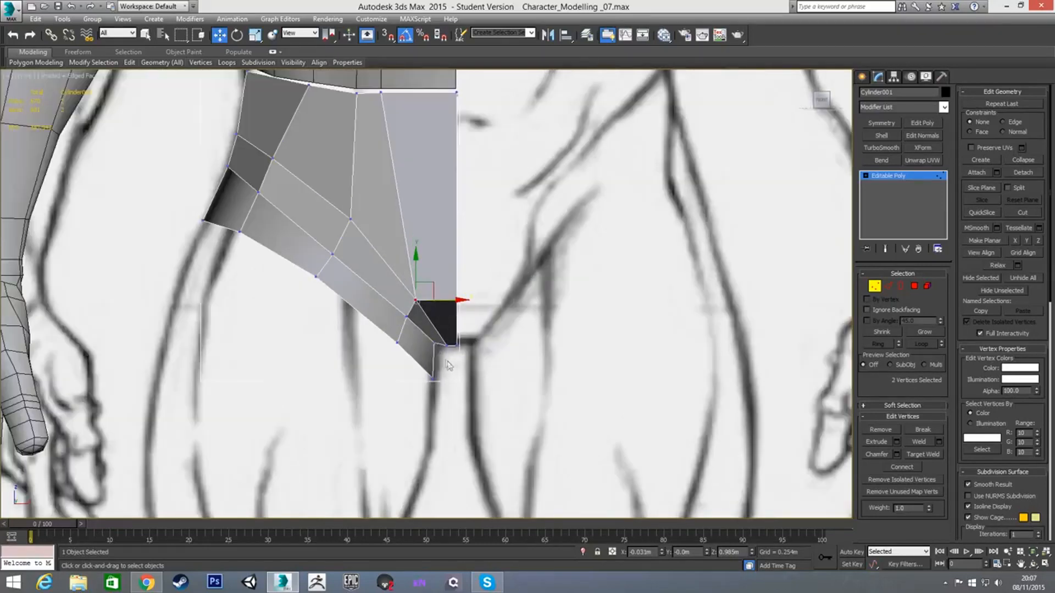
Adjust the crotch vertices at and beside the centre line to fit the front reference drawing.
click(442, 344)
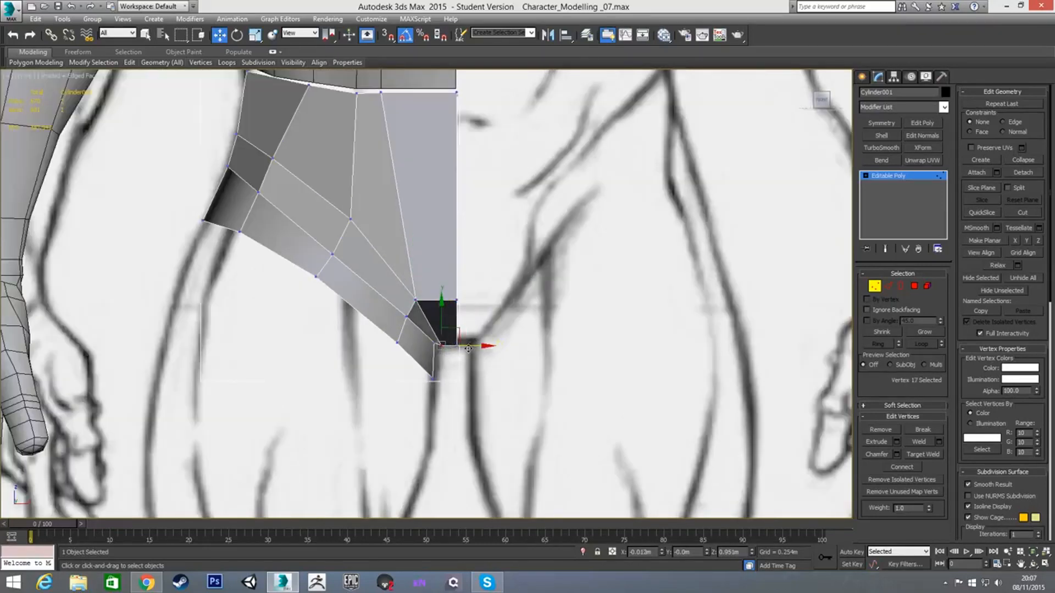
scroll(482, 310, up, 2)
click(433, 377)
click(444, 362)
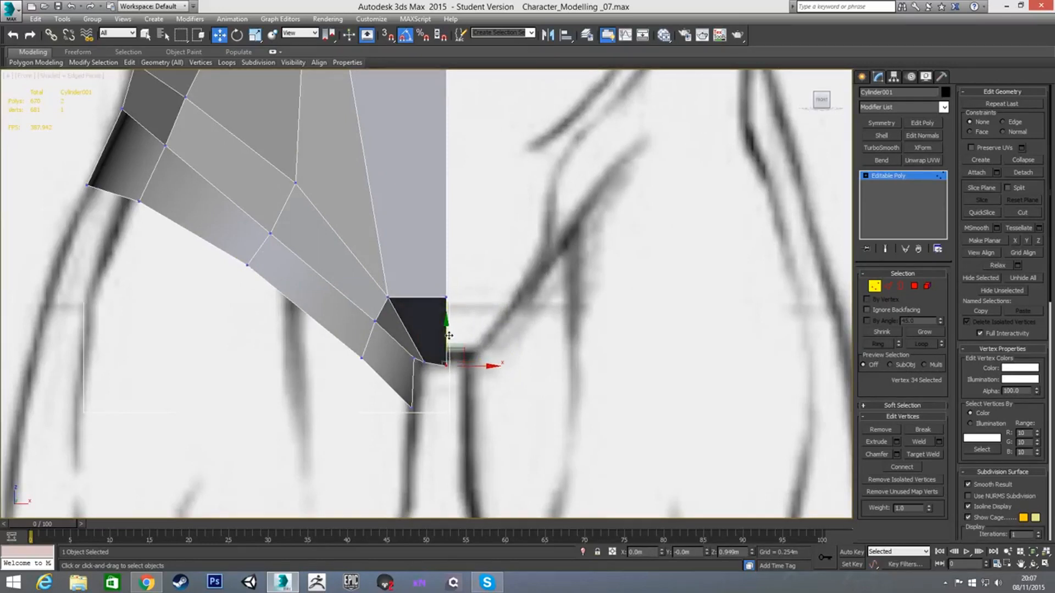
click(474, 290)
drag(460, 303, 447, 276)
scroll(481, 266, down, 2)
Delete the two polygons capping the extruded strip at the waist and the two closing the centre line.
alt+middle_drag(444, 252, 393, 275)
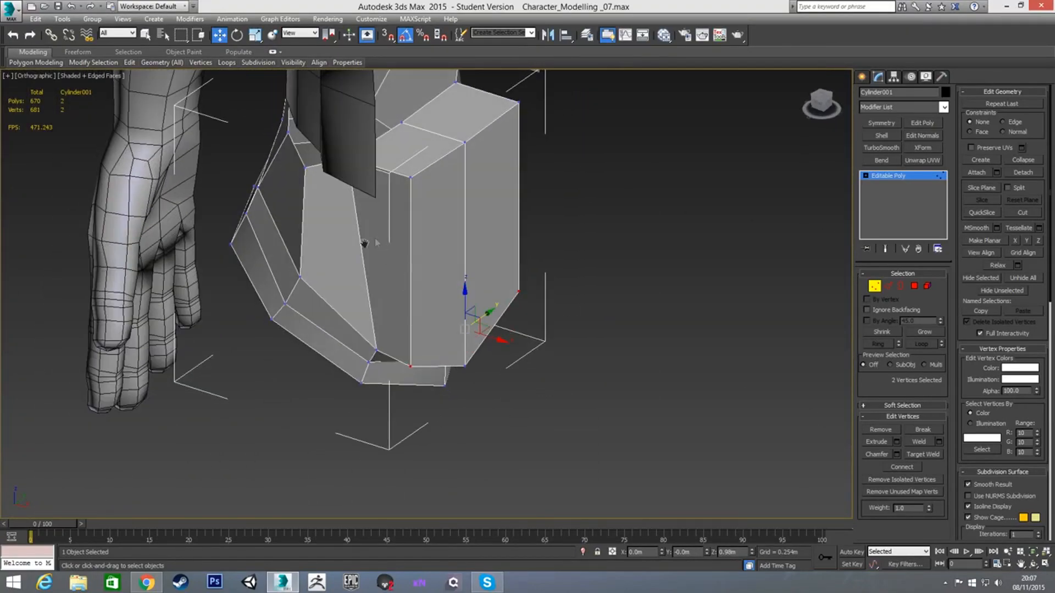
alt+middle_drag(364, 242, 314, 263)
key(4)
click(422, 162)
ctrl+click(475, 155)
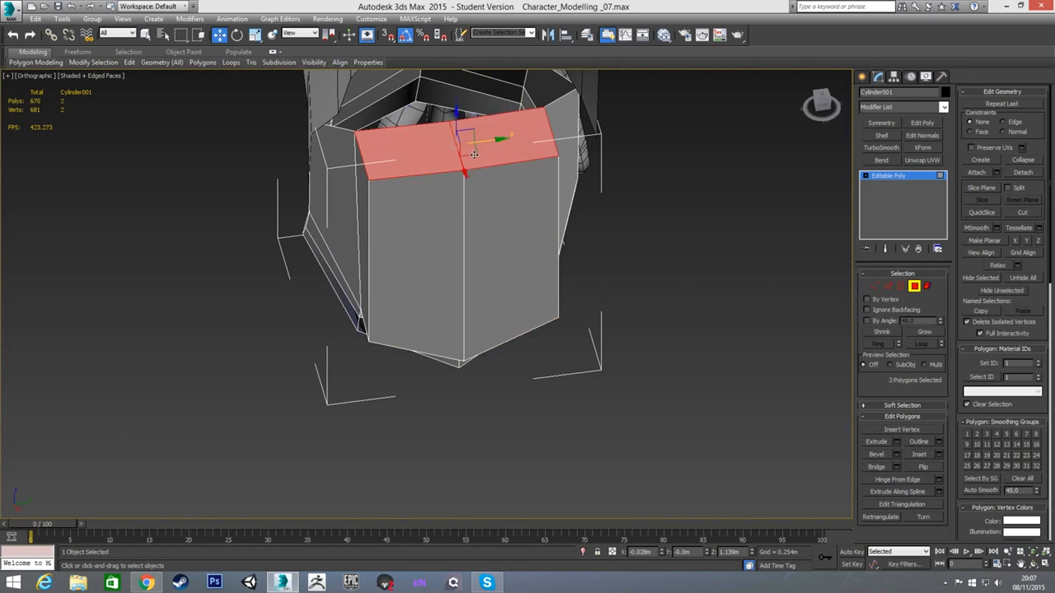
ctrl+click(478, 197)
ctrl+click(435, 212)
key(Delete)
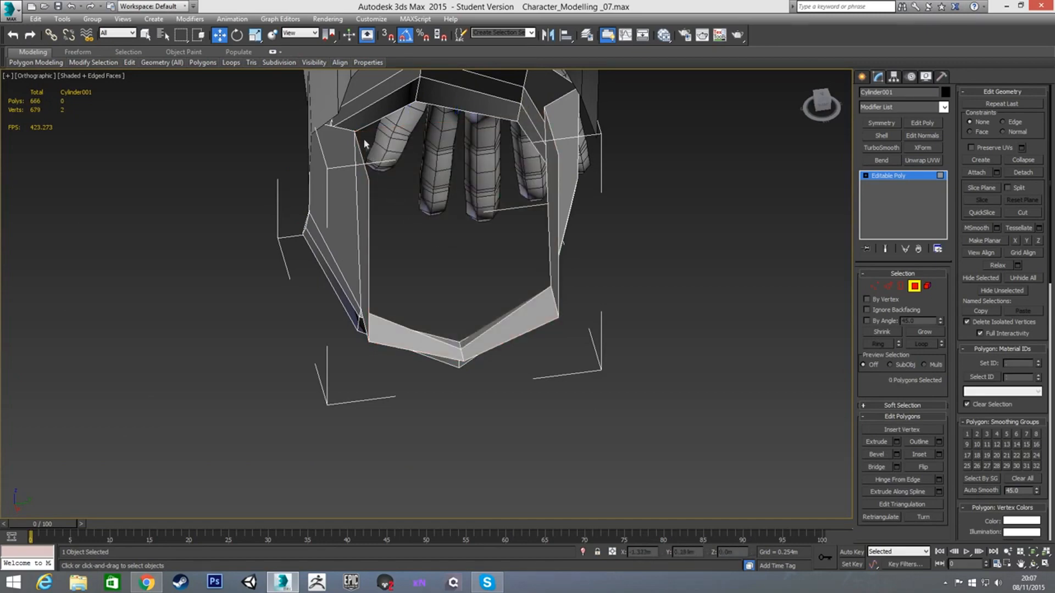
Move the two front waist vertices nearest the centre line forward to meet the torso's lower edge.
key(1)
click(354, 130)
ctrl+click(370, 180)
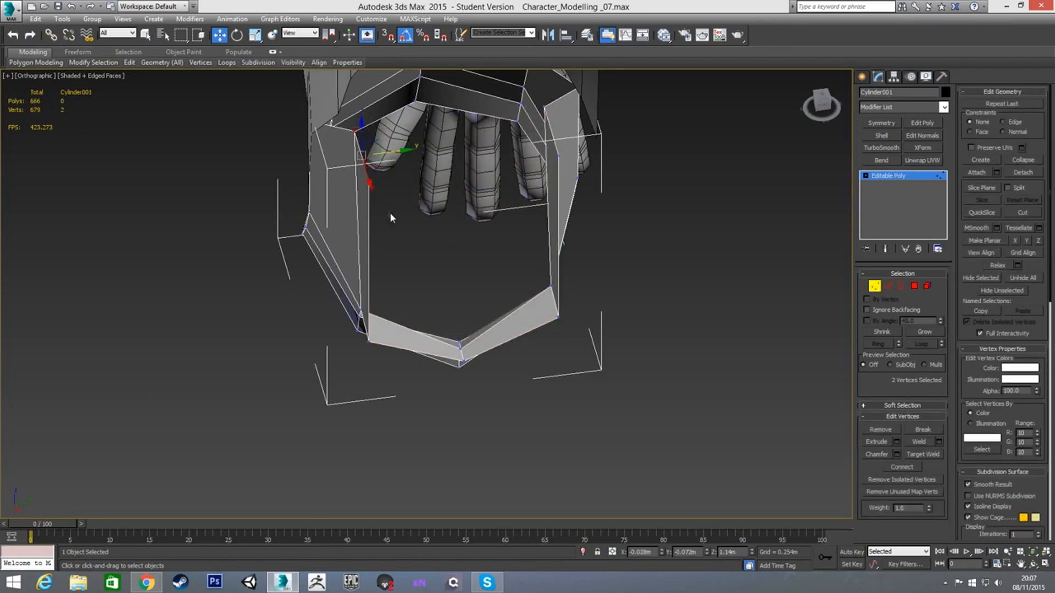
alt+middle_drag(390, 213, 430, 211)
drag(390, 145, 344, 163)
alt+middle_drag(374, 178, 514, 198)
alt+middle_drag(398, 219, 522, 223)
Reposition the outer front waist vertices in depth to follow the torso's lower edge.
click(431, 203)
drag(401, 201, 368, 231)
click(355, 237)
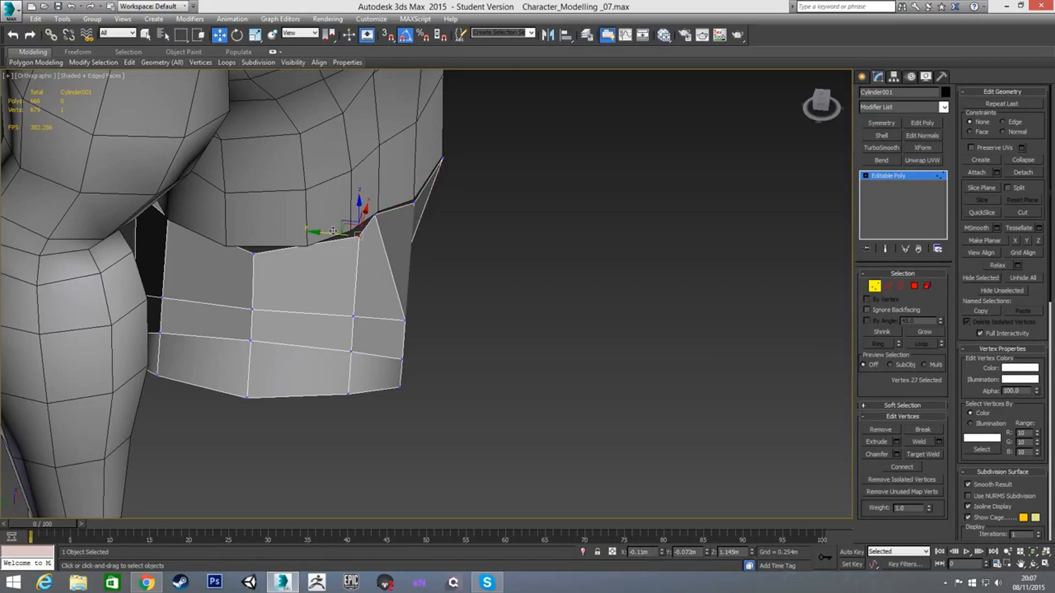
scroll(326, 231, down, 2)
Move the outermost side waist vertex in depth to meet the torso's lower edge.
alt+middle_drag(326, 231, 350, 284)
click(339, 267)
drag(340, 267, 277, 263)
alt+middle_drag(277, 264, 242, 302)
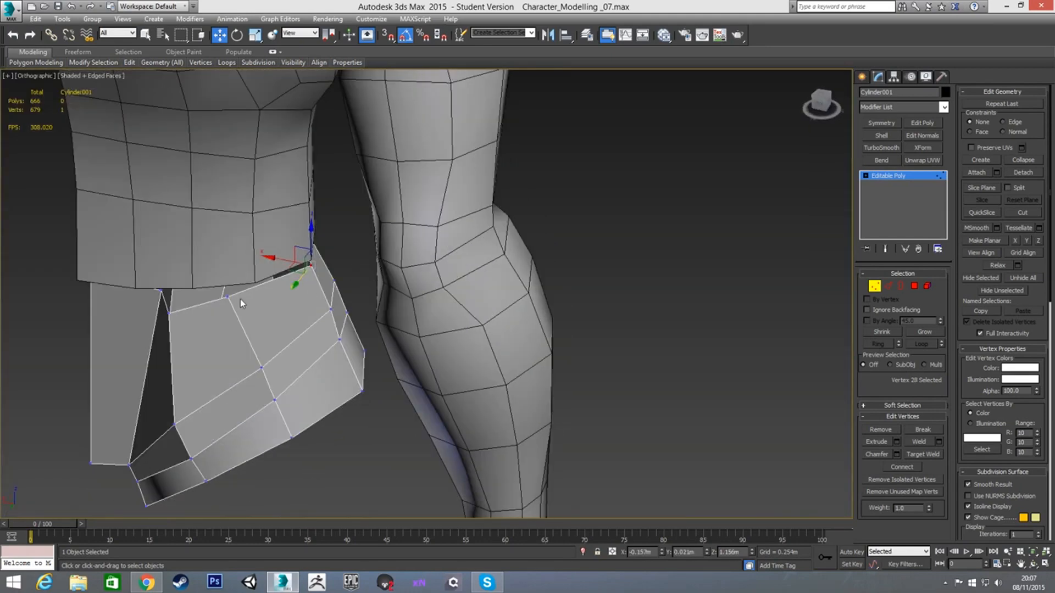
Reposition the rear outer waist vertex outward, upward and in depth to meet the torso's lower edge.
click(228, 296)
mouse_move(228, 300)
alt+middle_down()
mouse_move(253, 310)
mouse_move(231, 304)
alt+middle_up()
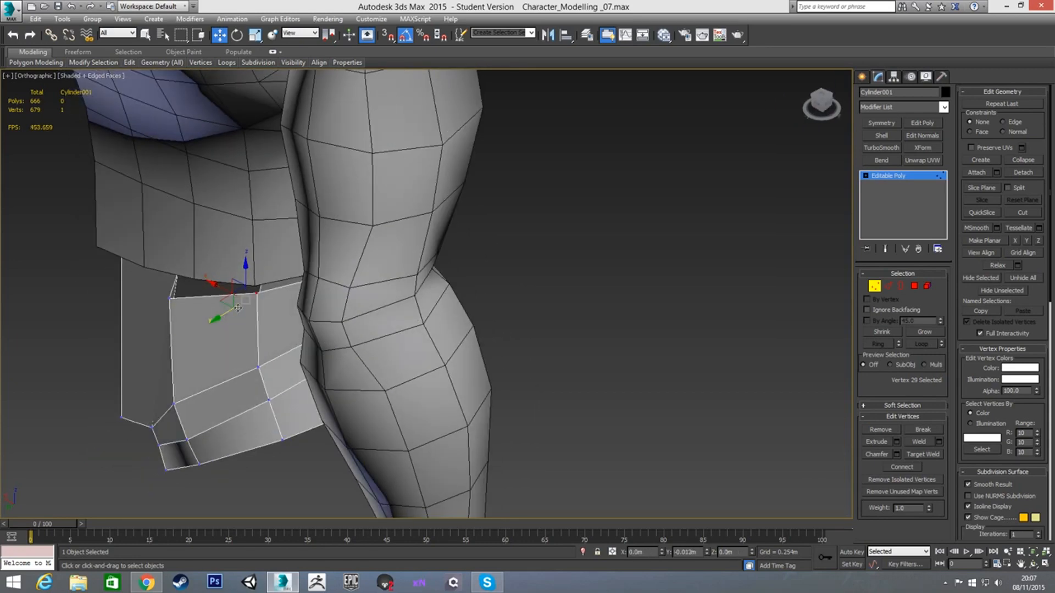
drag(233, 280, 227, 276)
alt+middle_drag(227, 277, 265, 275)
key(f)
scroll(408, 290, up, 6)
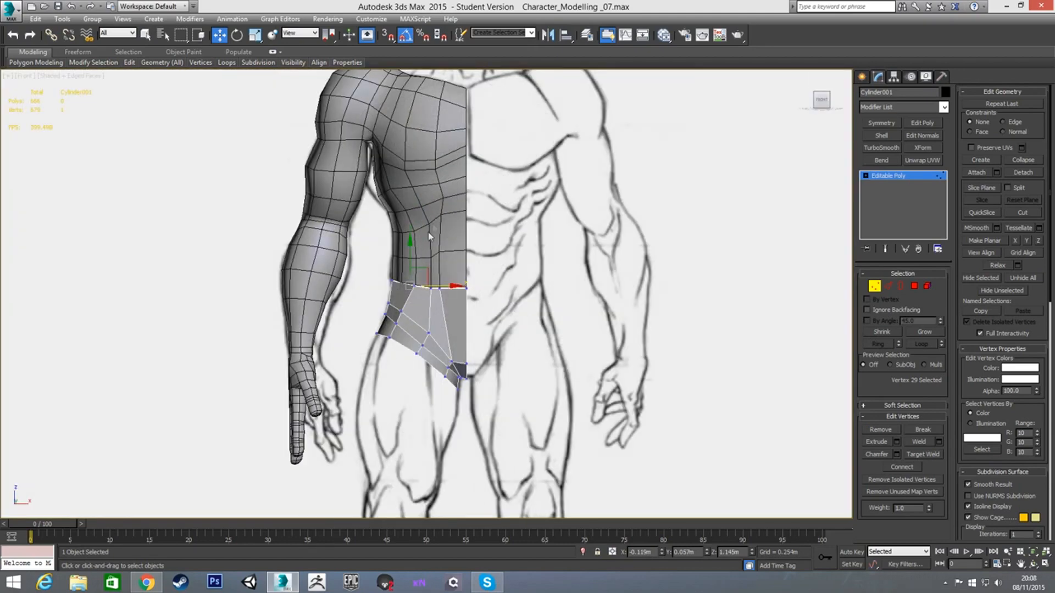
key(F3)
scroll(364, 312, up, 6)
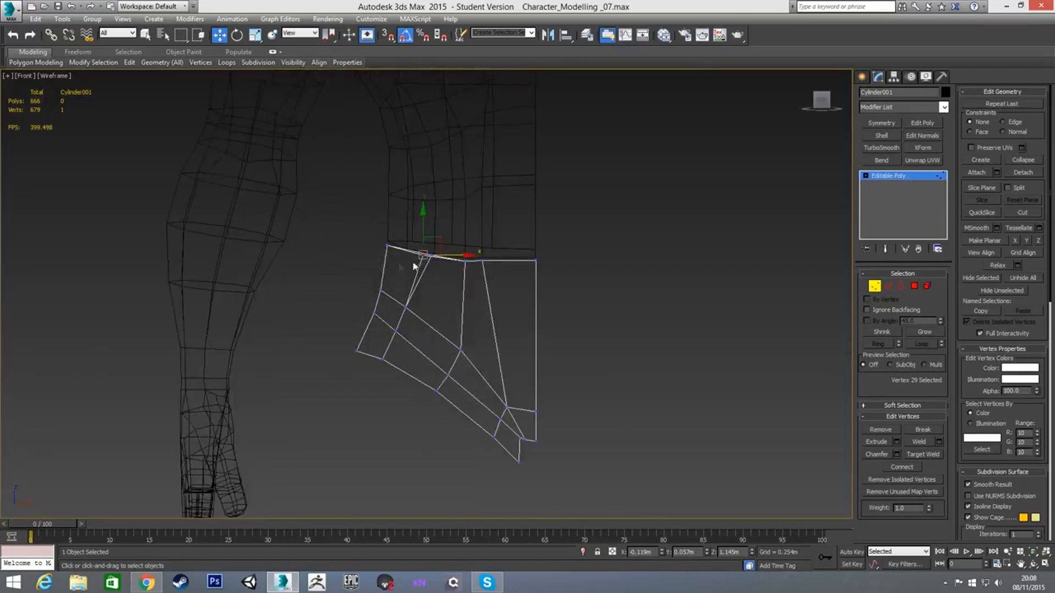
drag(448, 235, 425, 211)
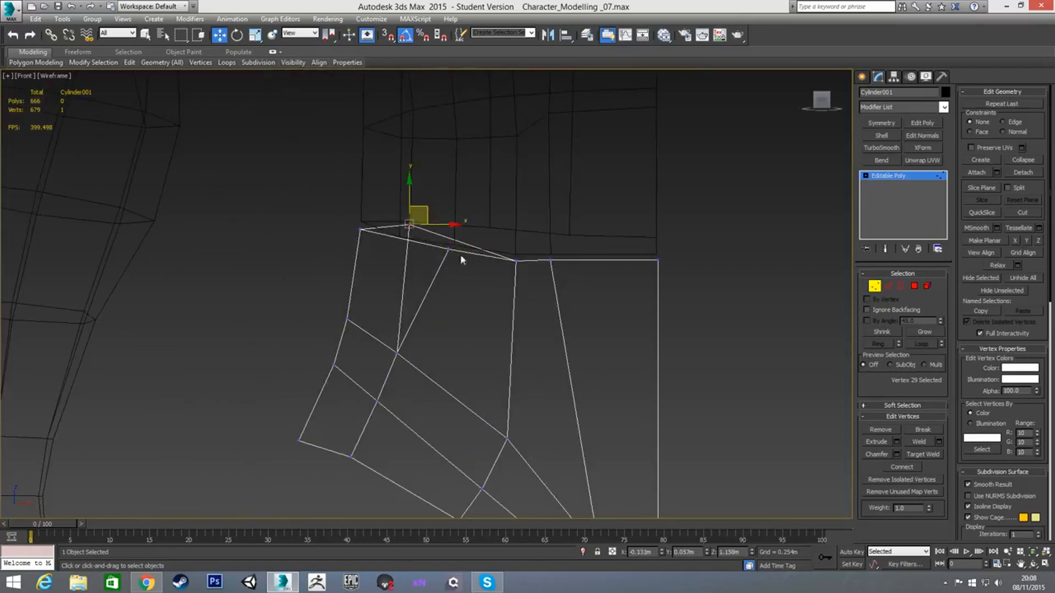
key(F3)
alt+middle_drag(422, 257, 579, 283)
drag(384, 251, 386, 249)
Raise the three back waist vertices nearest the centre line to the torso's lower edge.
click(277, 271)
mouse_move(278, 274)
alt+middle_down()
mouse_move(328, 284)
mouse_move(286, 271)
alt+middle_up()
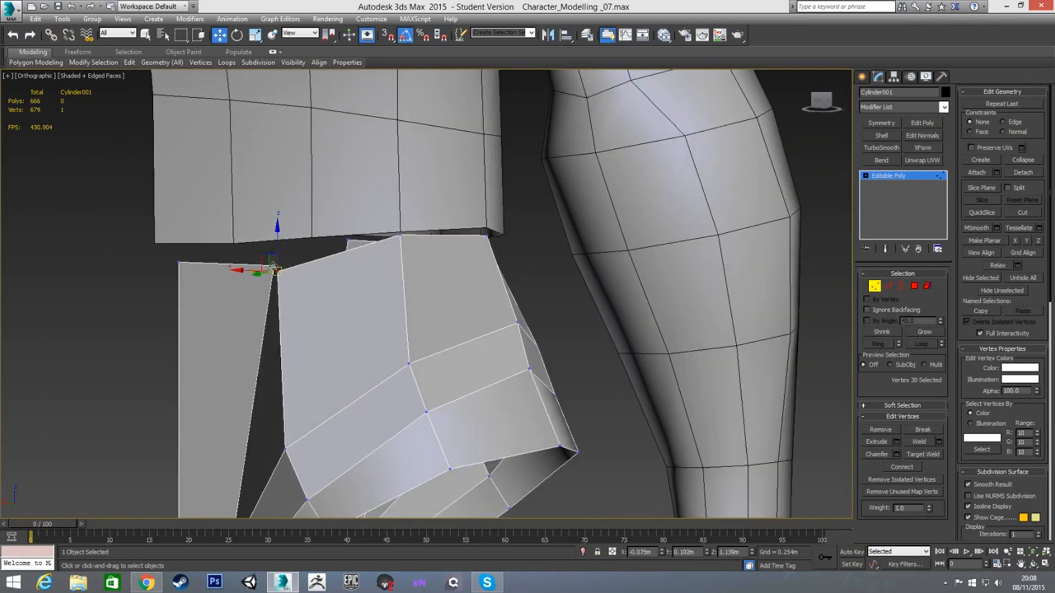
drag(167, 259, 301, 301)
key(f)
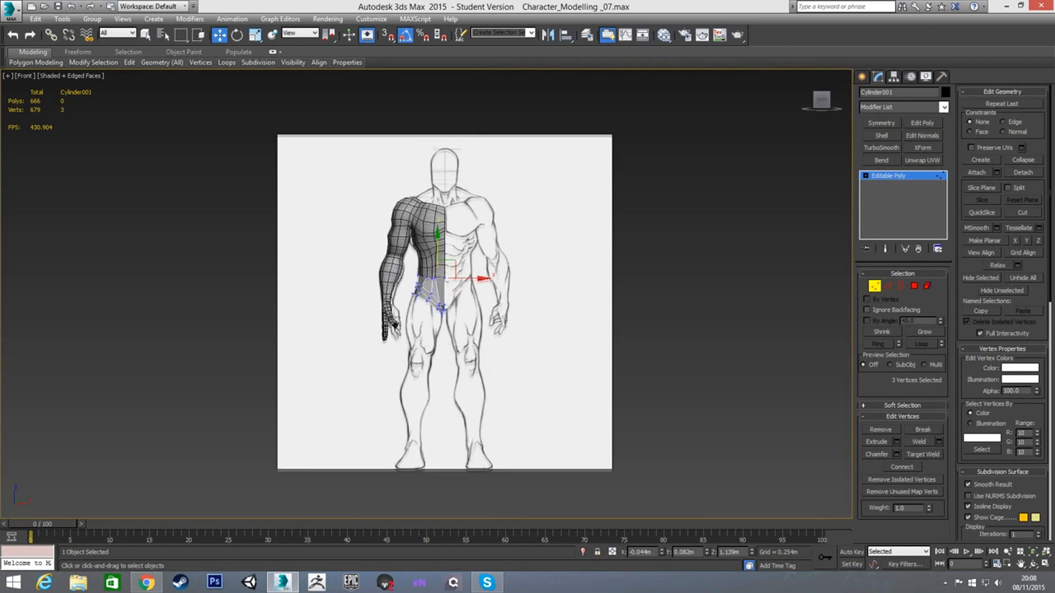
scroll(434, 273, up, 6)
key(F3)
scroll(424, 288, up, 4)
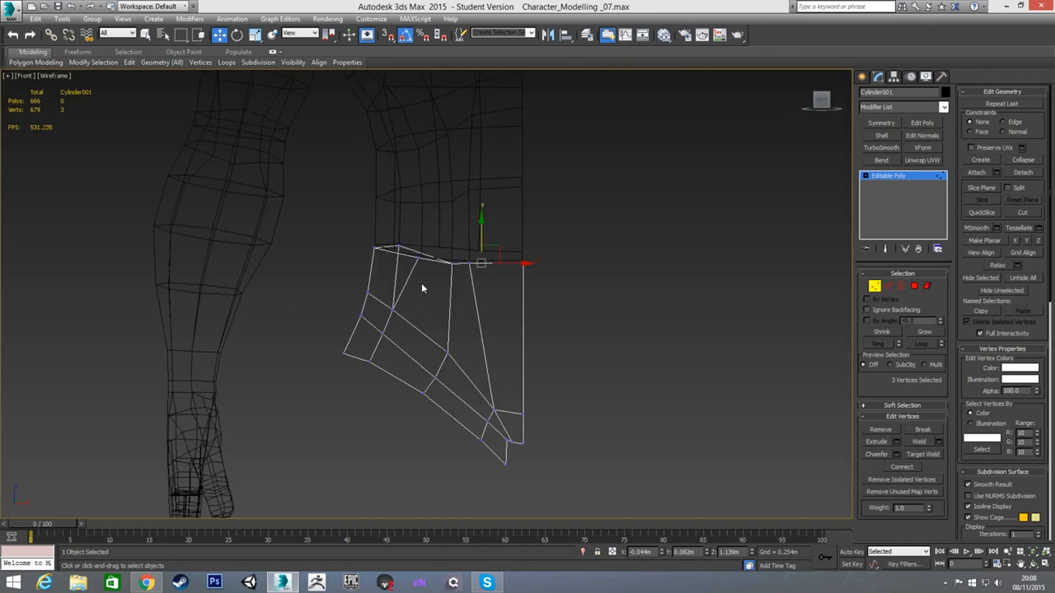
drag(504, 251, 502, 234)
scroll(550, 226, up, 2)
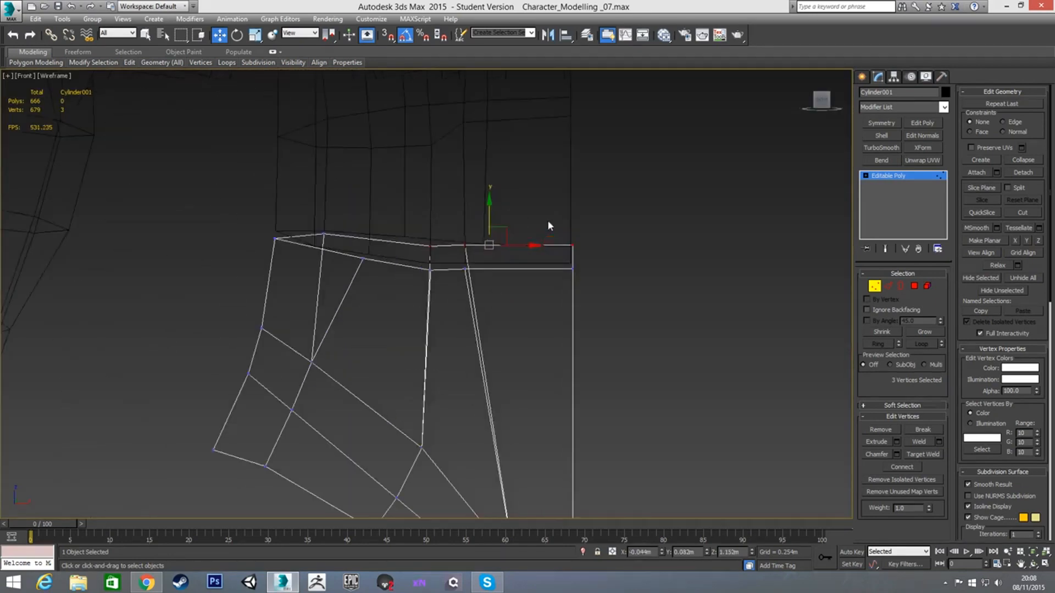
Reposition the two back waist vertices beside the centre line sideways and in depth to line up with the torso's edges.
click(465, 245)
drag(491, 246, 510, 247)
click(431, 246)
drag(439, 236, 419, 224)
alt+middle_drag(431, 237, 539, 281)
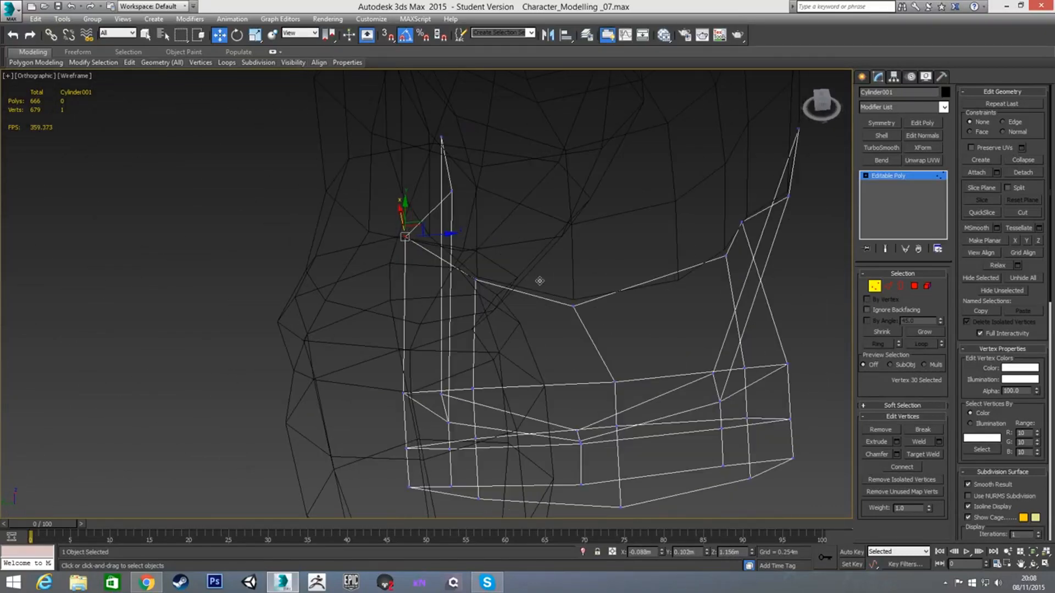
drag(475, 229, 459, 219)
key(F3)
alt+middle_drag(459, 219, 657, 240)
Fine-tune the back waist vertices near the centre line to close the gap under the torso.
drag(491, 188, 538, 185)
alt+middle_drag(537, 186, 551, 177)
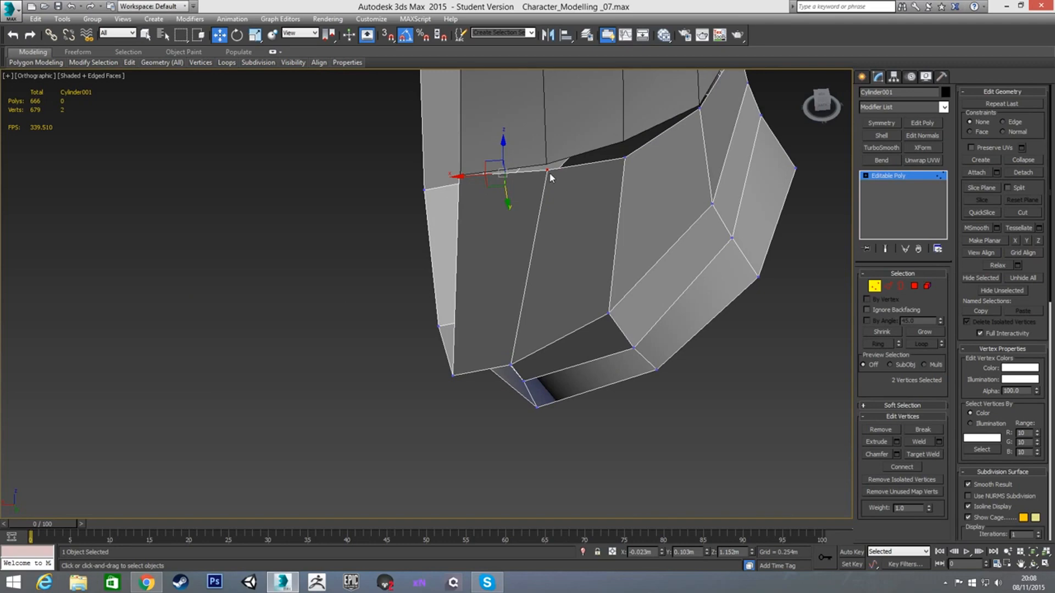
click(549, 171)
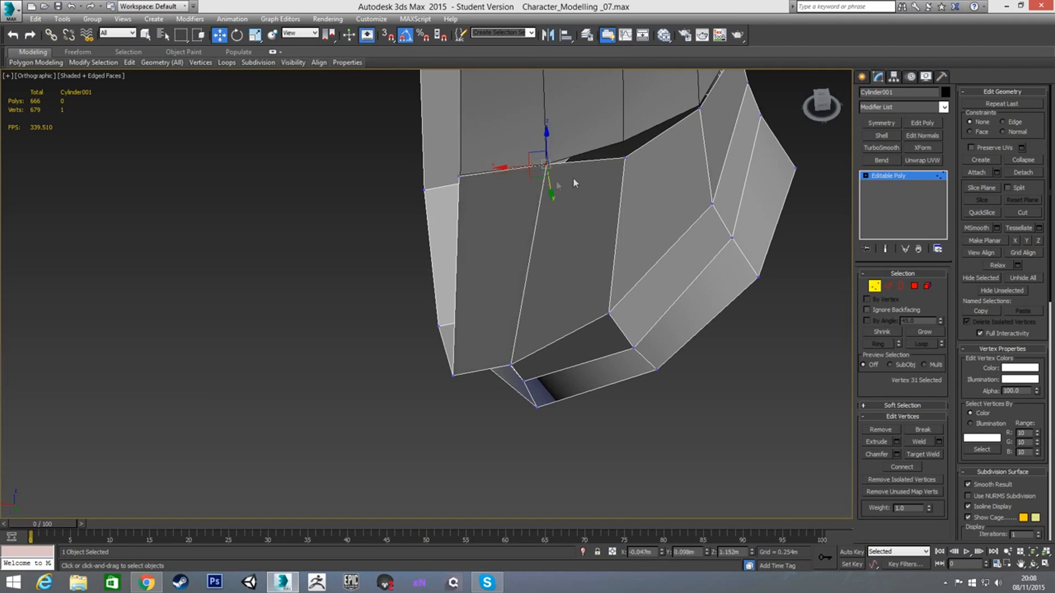
click(624, 157)
drag(628, 177, 625, 163)
alt+middle_drag(625, 163, 360, 212)
Connect the vertical edges just below the waist to add one new edge loop around the pelvis.
key(f)
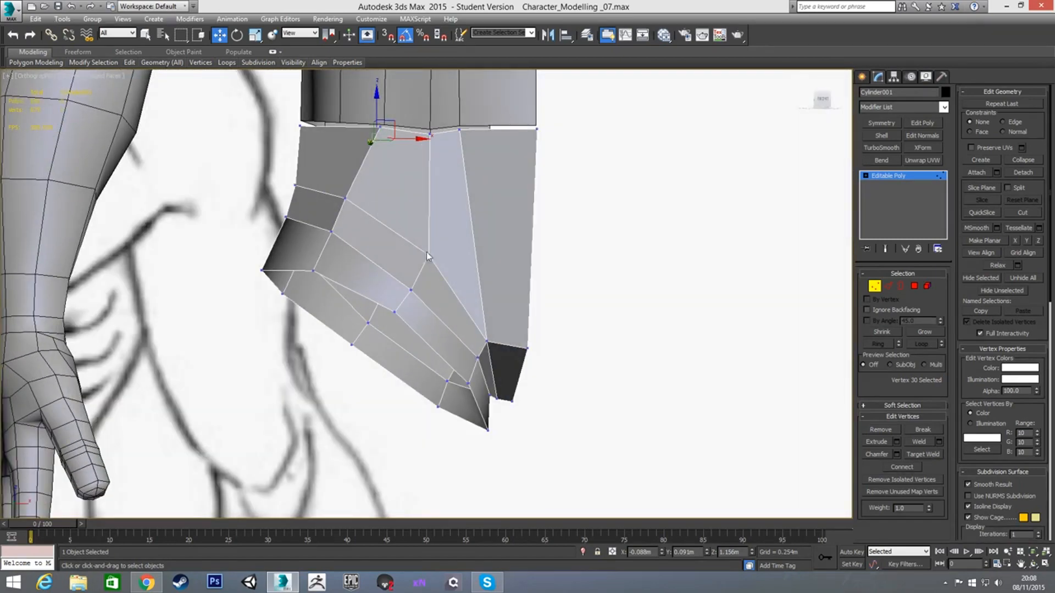
key(2)
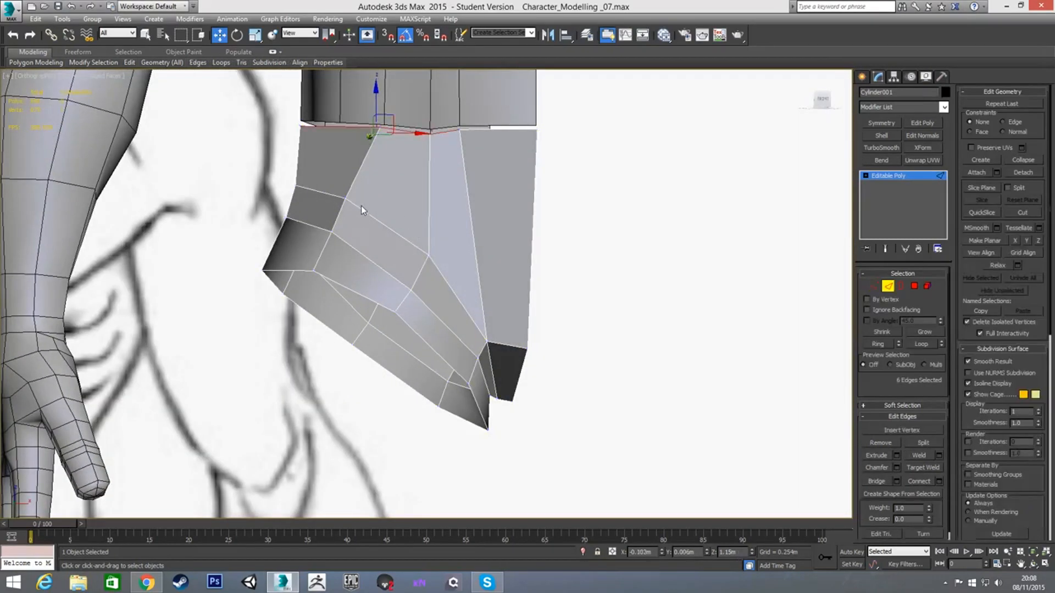
click(356, 177)
shift+click(430, 198)
right_click(423, 207)
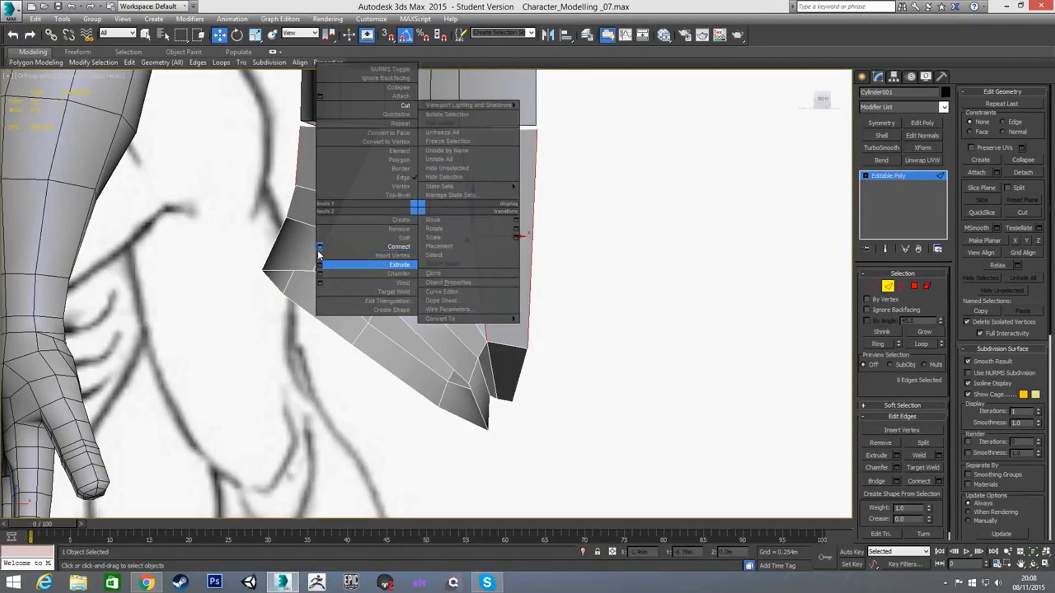
click(319, 248)
click(435, 336)
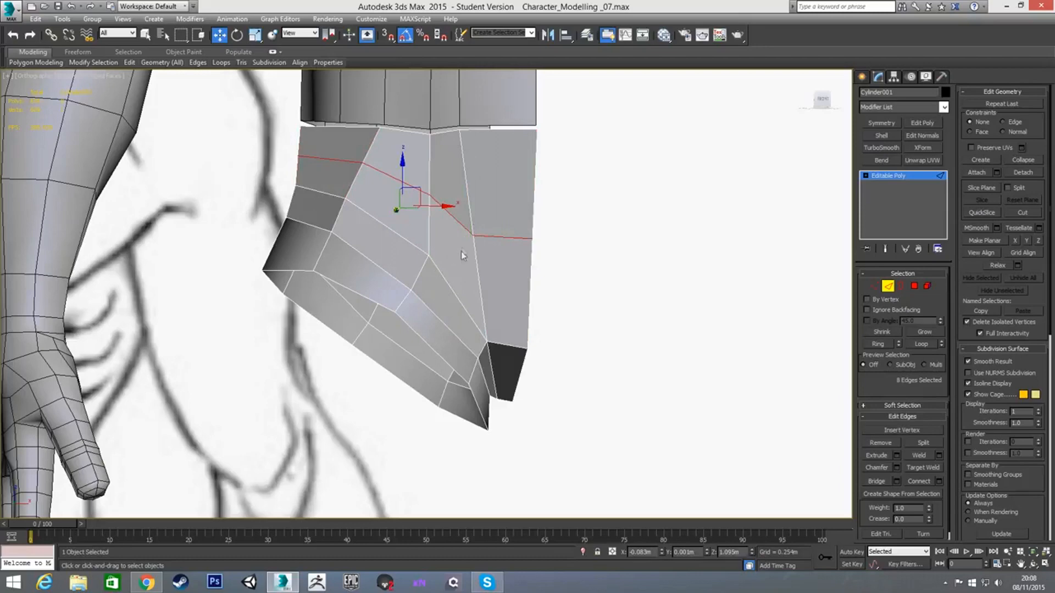
Move the new loop's two front vertices nearest the centre line up and forward to match the side reference drawing.
key(1)
drag(464, 226, 538, 246)
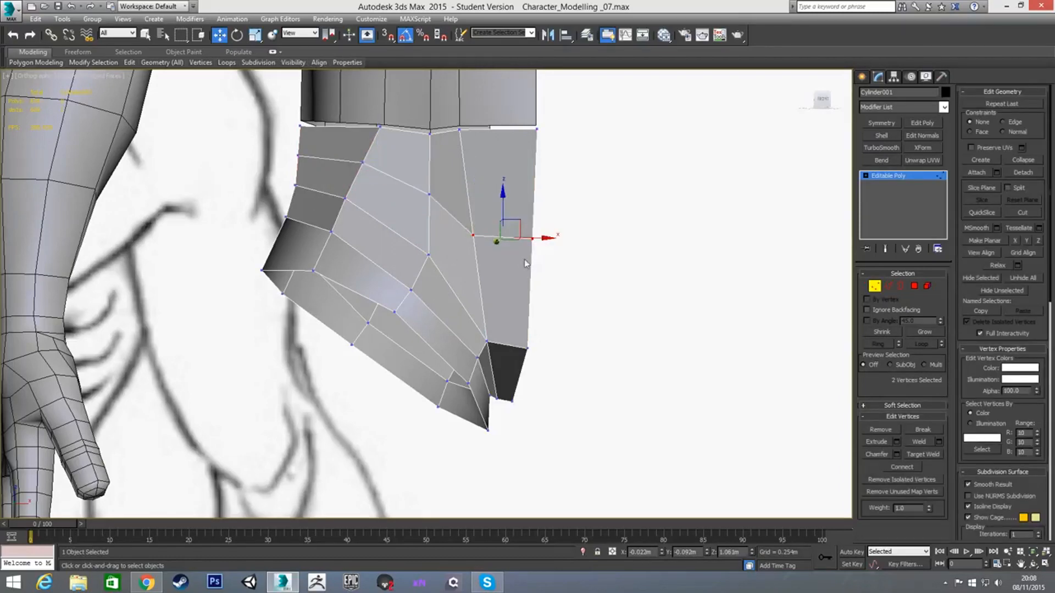
key(l)
scroll(455, 271, up, 8)
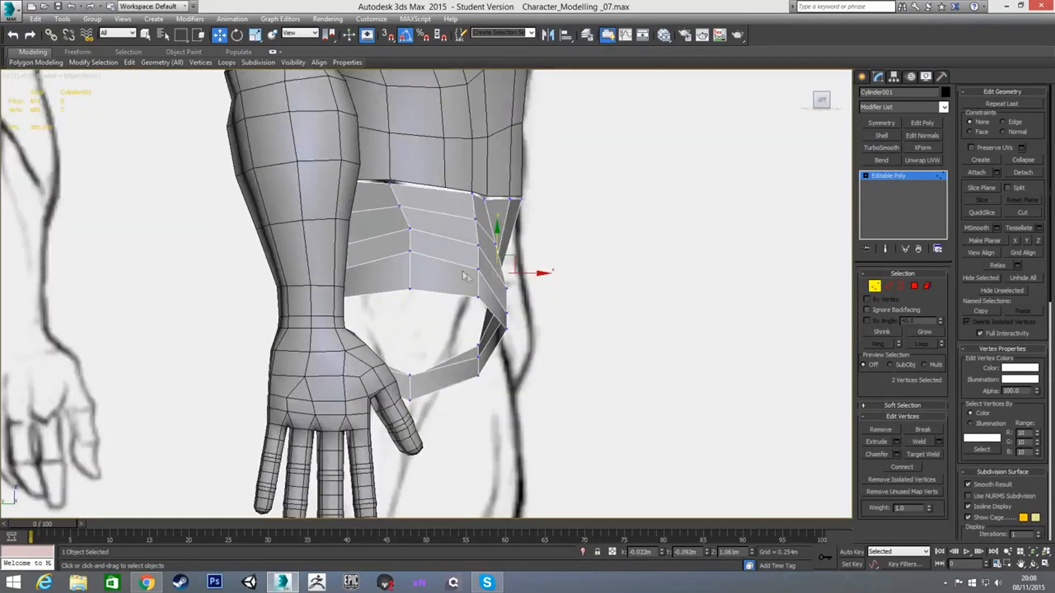
scroll(455, 271, up, 3)
drag(556, 274, 565, 239)
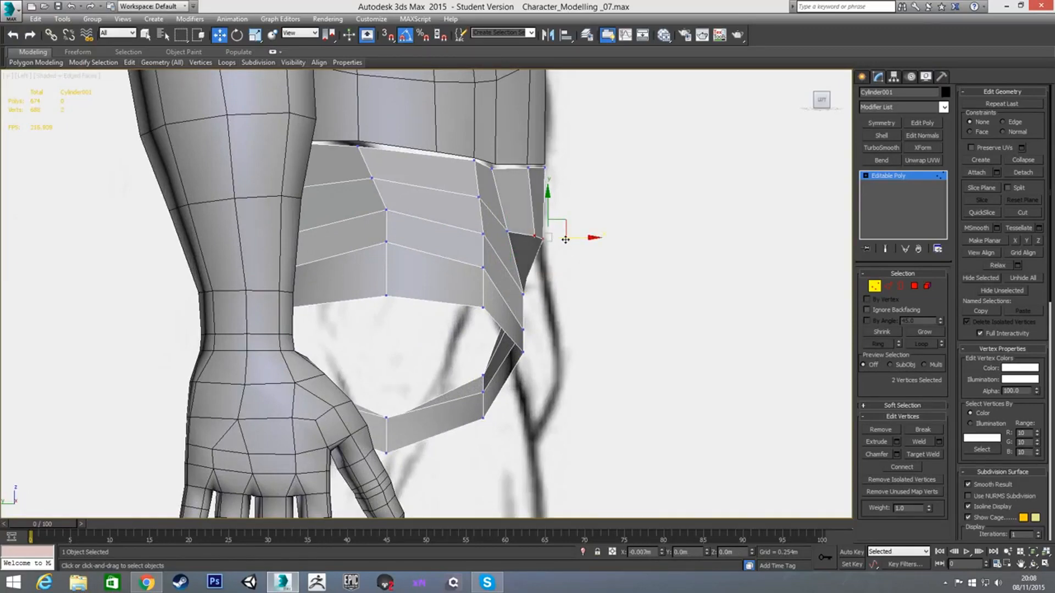
scroll(619, 250, down, 2)
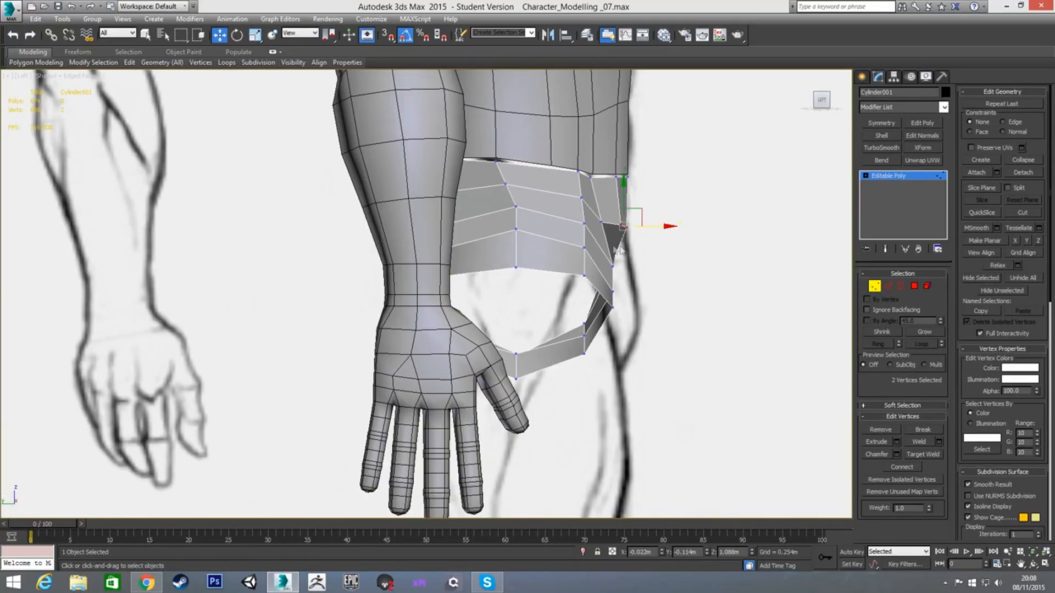
Hide the hand and arm polygons of the body mesh by growing a selection from the hand.
click(874, 287)
click(483, 128)
click(914, 286)
click(383, 158)
scroll(430, 171, down, 2)
drag(324, 287, 495, 385)
click(924, 331)
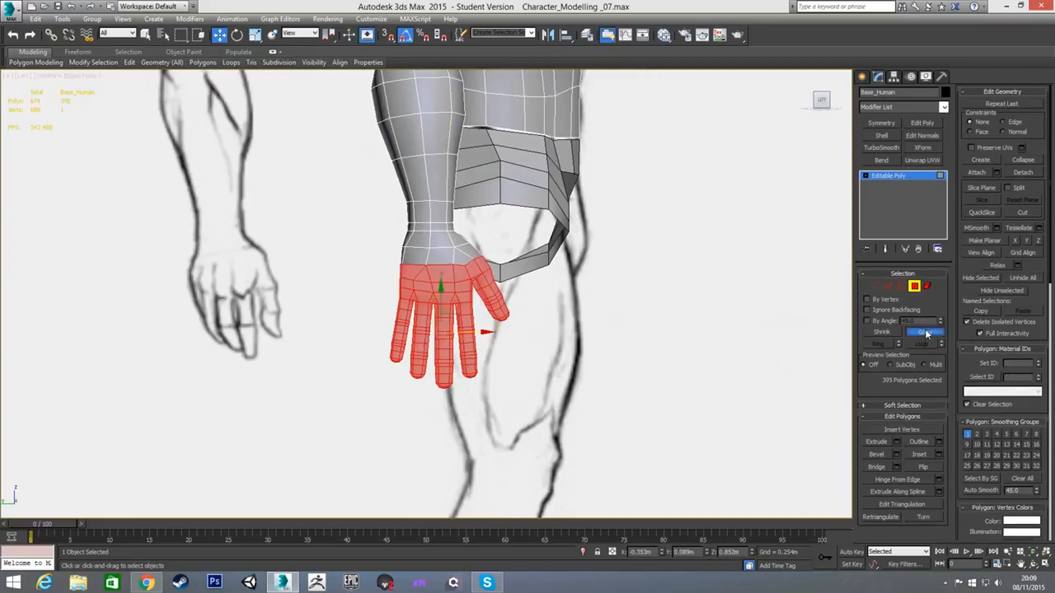
click(924, 331)
click(924, 332)
click(924, 332)
click(925, 331)
click(925, 332)
click(925, 332)
click(924, 332)
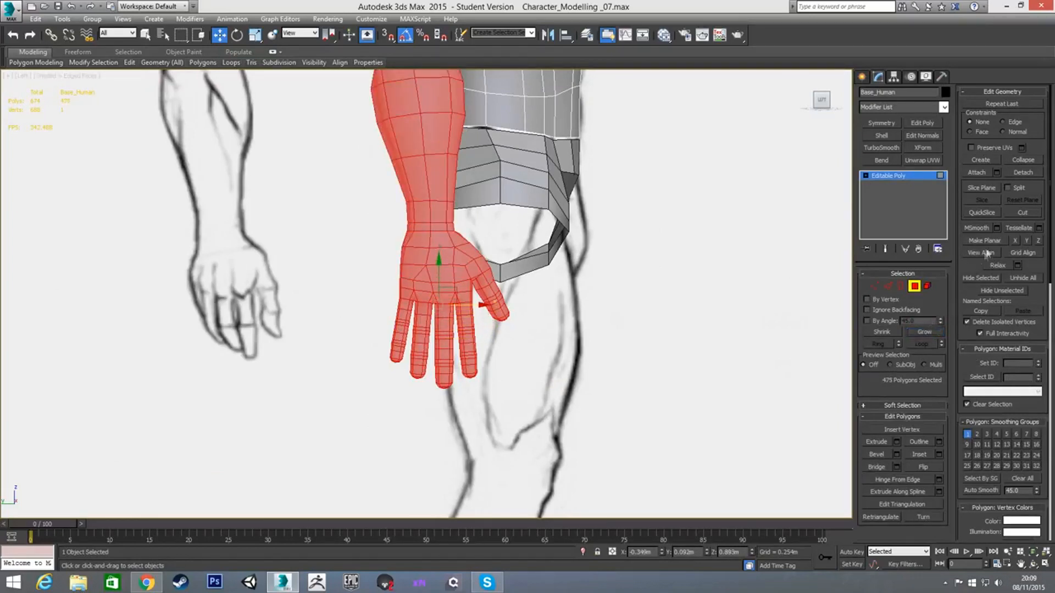
click(983, 277)
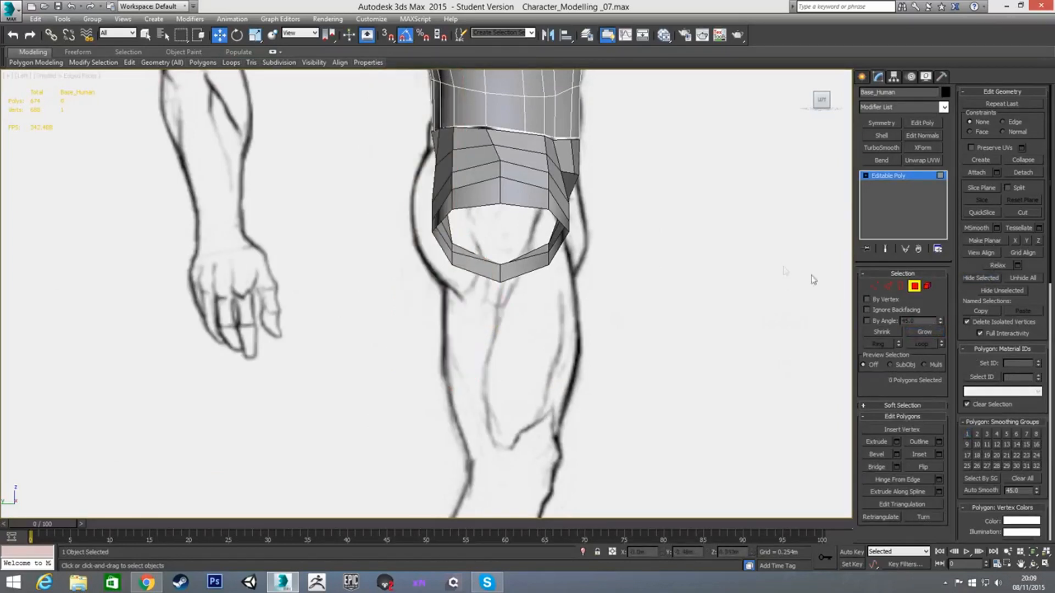
Move the pelvis loop's two back vertices nearest the centre line backward to follow the side reference drawing.
click(913, 286)
click(494, 174)
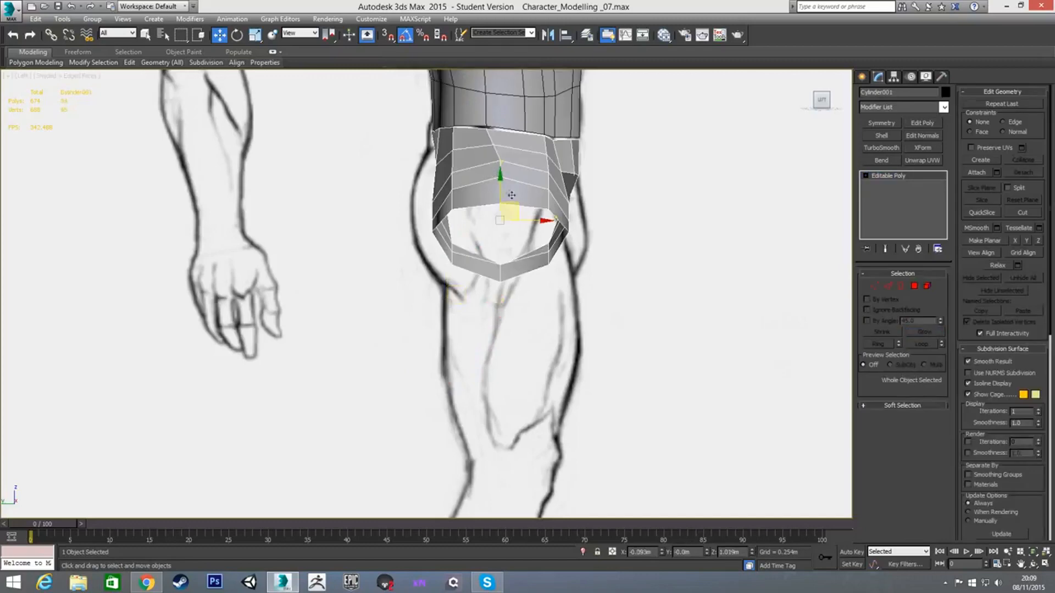
key(1)
middle_drag(459, 183, 513, 220)
drag(485, 220, 516, 240)
mouse_move(516, 240)
alt+middle_down()
mouse_move(552, 251)
mouse_move(529, 257)
alt+middle_up()
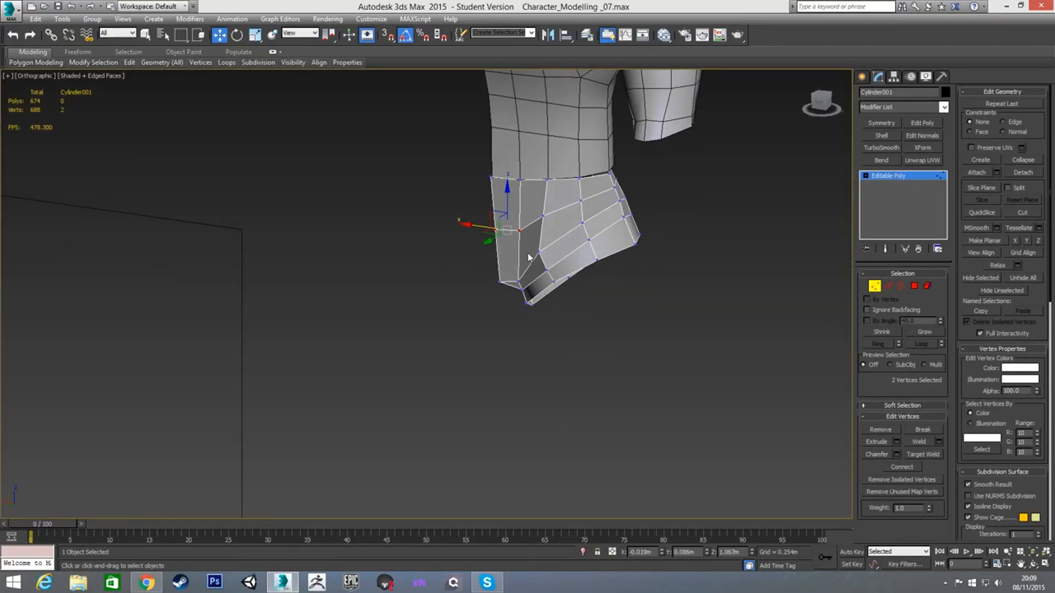
key(l)
scroll(381, 205, up, 5)
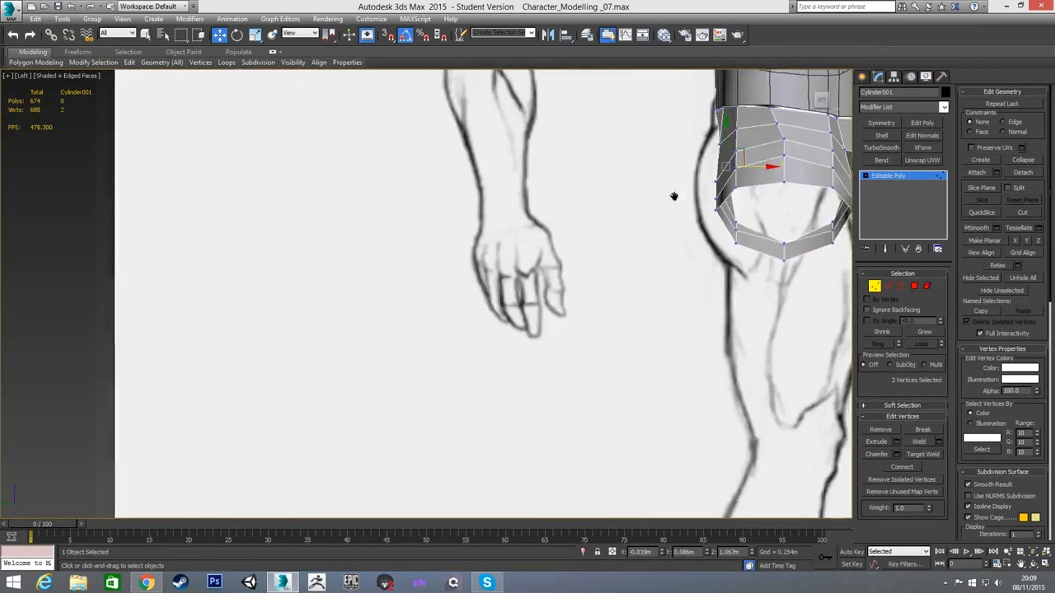
middle_drag(676, 196, 466, 240)
drag(517, 222, 472, 218)
Move the two lowest back vertices beside the centre line down and backward toward the drawn buttock outline.
mouse_move(464, 176)
alt+middle_down()
mouse_move(447, 265)
mouse_move(501, 299)
alt+middle_up()
key(l)
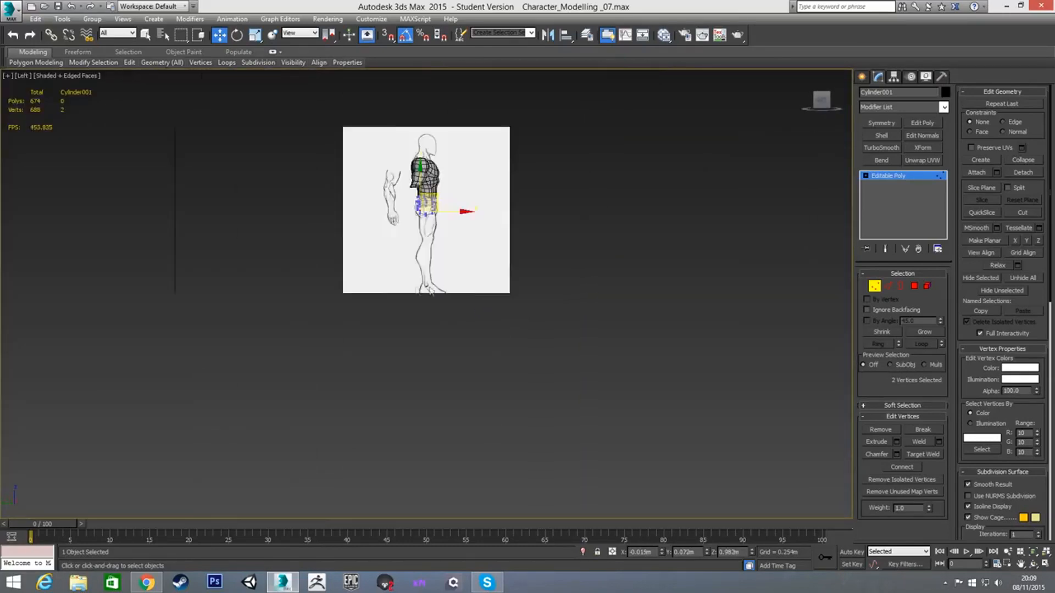
scroll(431, 252, up, 8)
drag(465, 233, 442, 273)
mouse_move(442, 273)
alt+middle_down()
mouse_move(424, 302)
mouse_move(477, 299)
mouse_move(404, 296)
alt+middle_up()
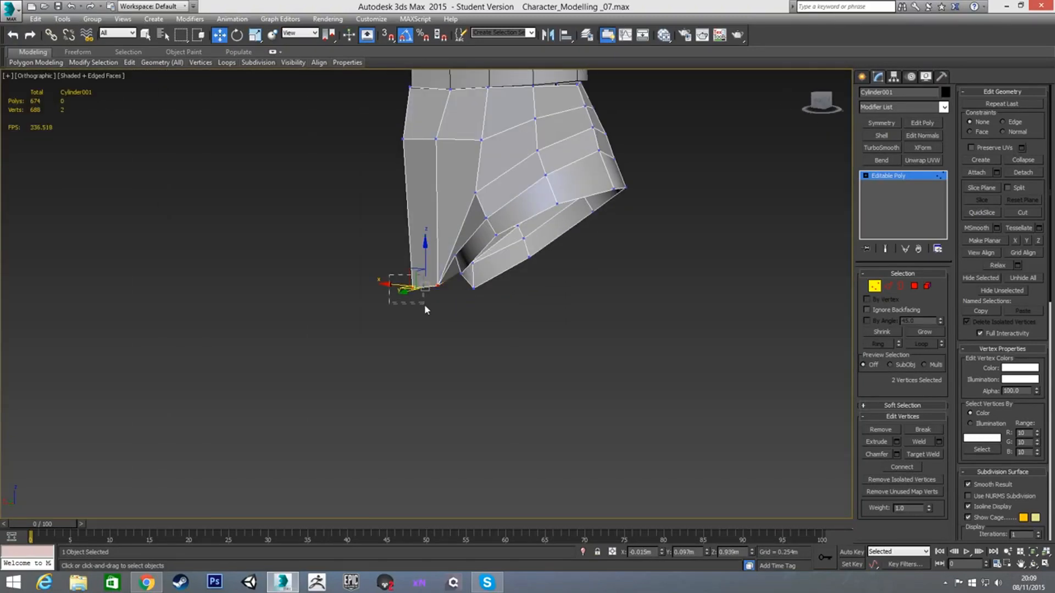
Refine the two lowest back vertices at the crotch in height and depth against the side reference drawing.
key(l)
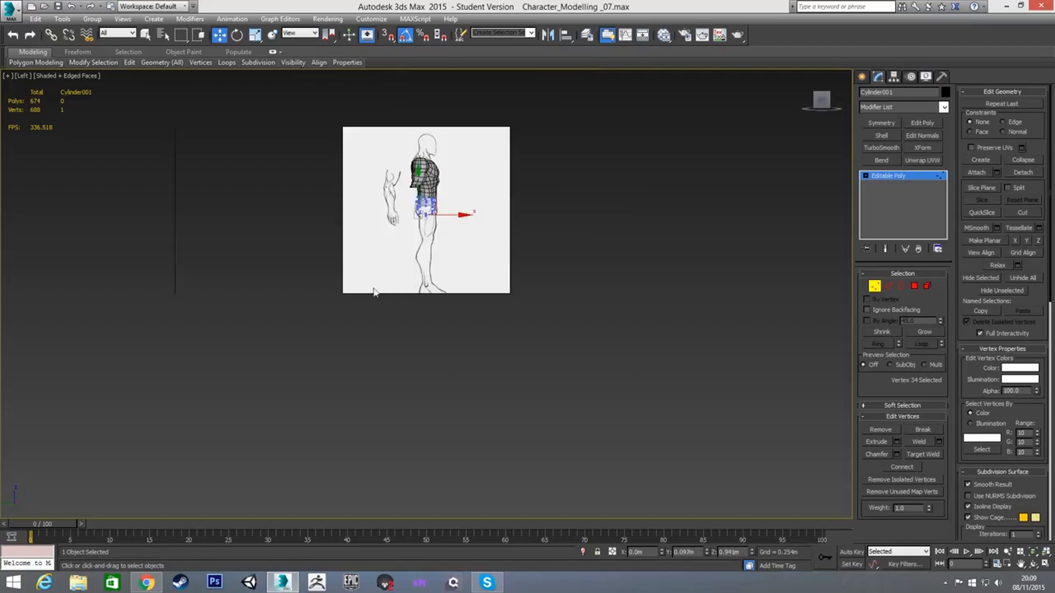
scroll(413, 280, up, 8)
click(357, 304)
drag(357, 304, 407, 286)
scroll(383, 312, up, 4)
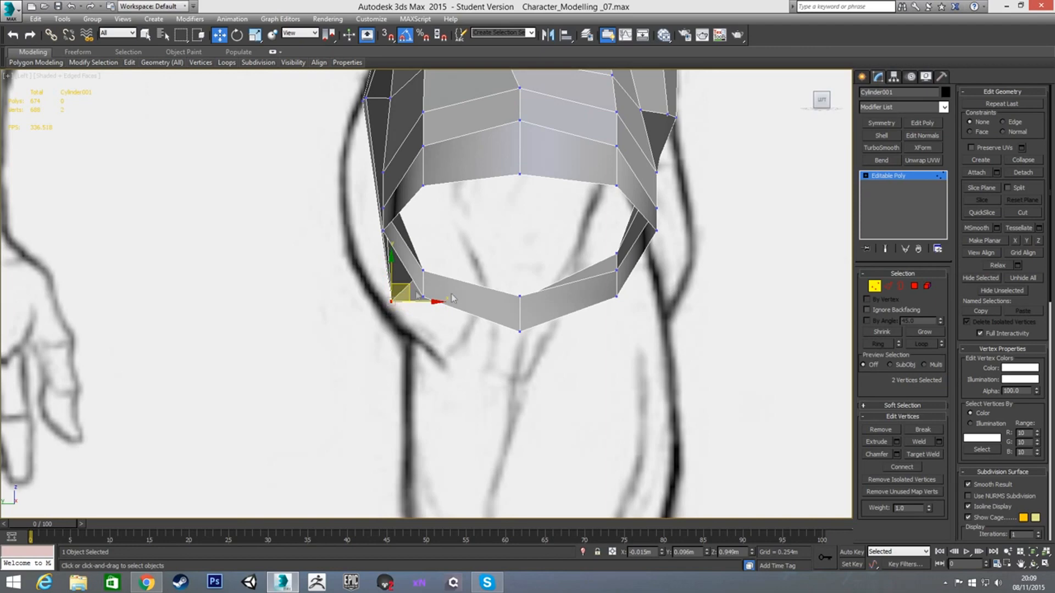
alt+middle_drag(462, 296, 429, 302)
drag(371, 301, 383, 302)
alt+middle_drag(383, 301, 478, 283)
Adjust the heights of the inner thigh vertex behind the crotch and the vertex beneath it.
click(435, 275)
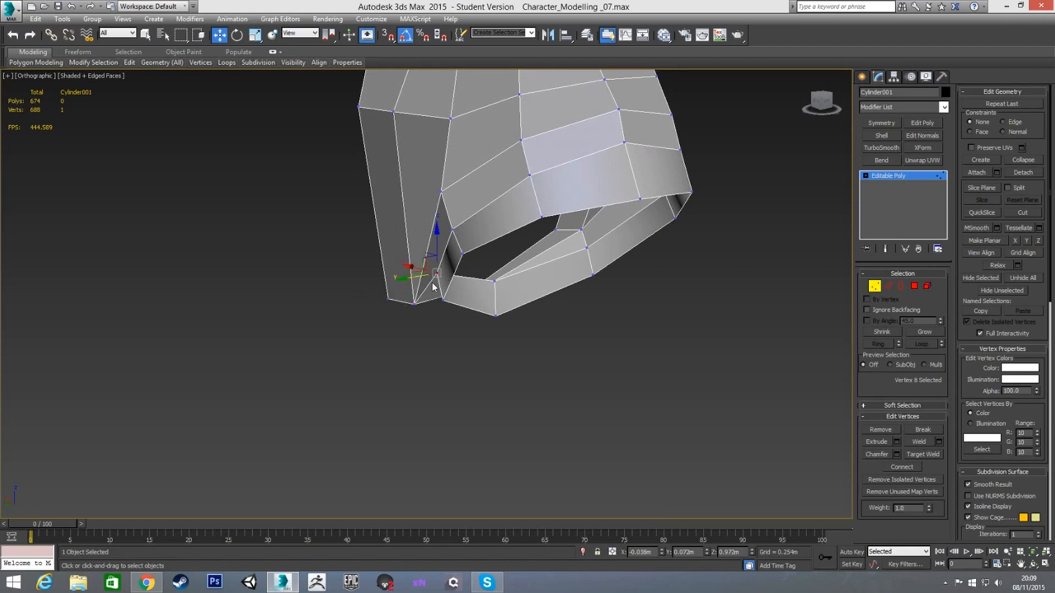
drag(425, 263, 424, 279)
alt+middle_drag(424, 279, 495, 265)
click(393, 324)
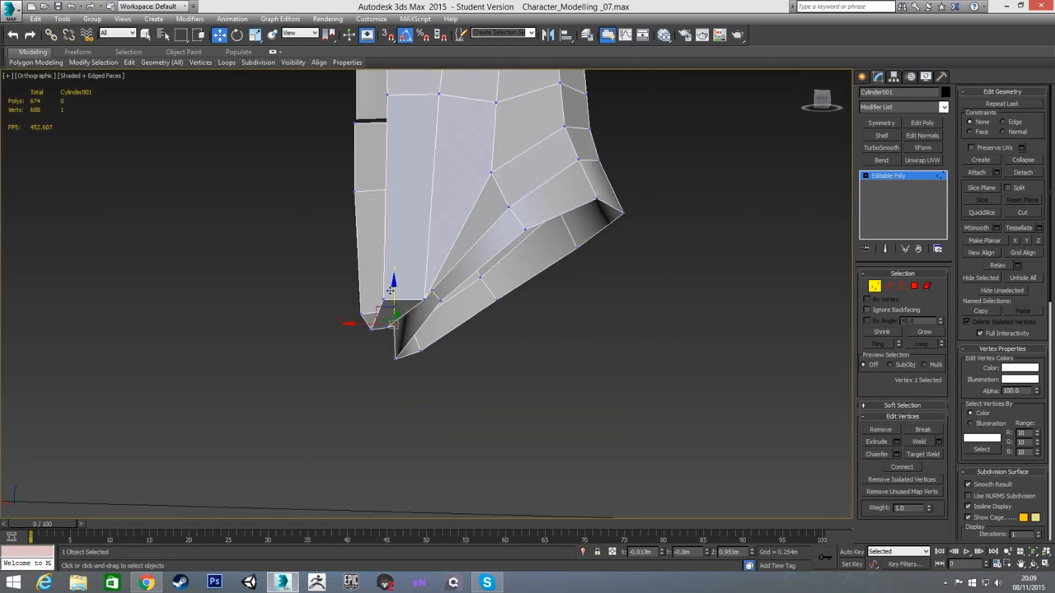
mouse_move(394, 297)
alt+middle_down()
mouse_move(434, 316)
mouse_move(255, 321)
mouse_move(323, 315)
mouse_move(400, 332)
mouse_move(458, 277)
alt+middle_up()
Reposition two hip vertices above the leg opening to smooth the side of the pelvis.
click(511, 240)
drag(479, 237, 480, 237)
alt+middle_drag(480, 236, 496, 194)
click(498, 183)
drag(474, 179, 443, 173)
alt+middle_drag(411, 183, 401, 174)
Shift the column of outer hip vertices backward, down to the leg opening, to straighten the vertical edge line.
click(368, 194)
drag(335, 194, 304, 163)
click(353, 161)
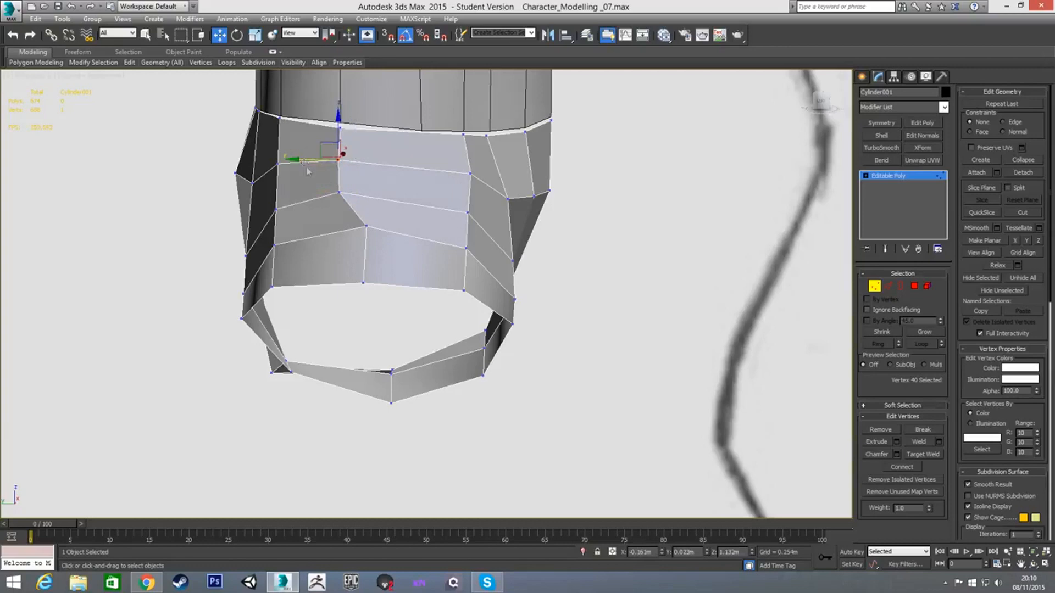
click(364, 225)
drag(330, 225, 306, 223)
click(362, 283)
drag(335, 282, 324, 282)
key(2)
key(3)
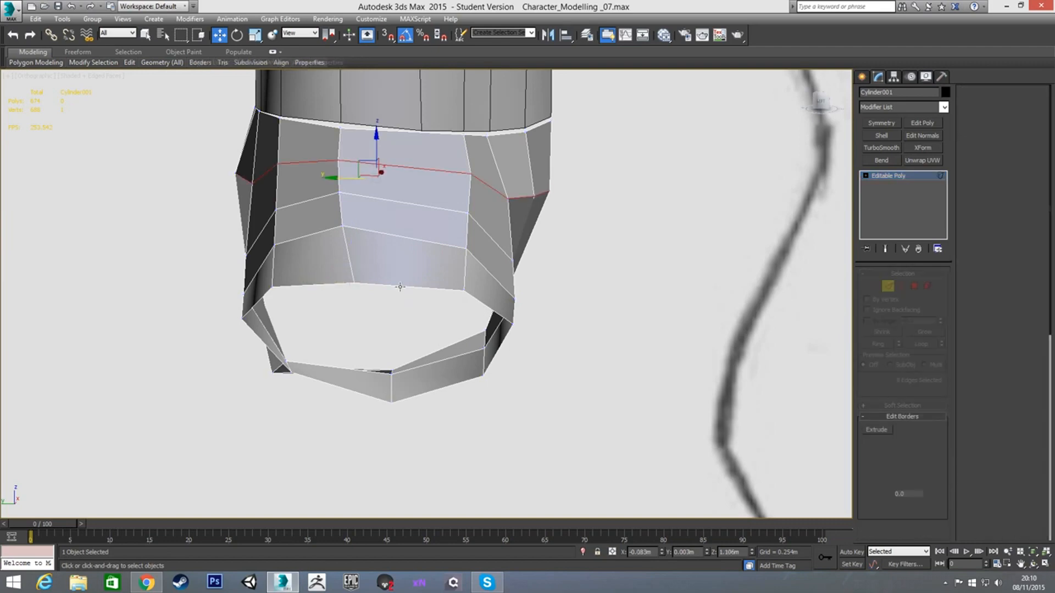
click(401, 285)
alt+middle_drag(403, 318, 440, 200)
key(1)
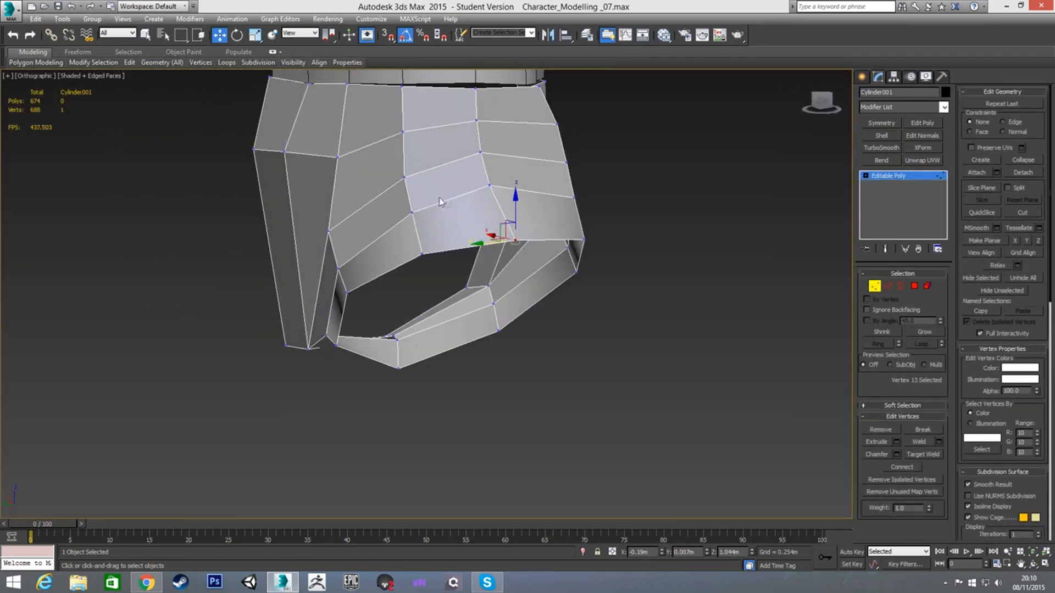
Add an edge loop around the middle of the pelvis by connecting the ring of vertical edges.
key(2)
click(405, 156)
key(alt+r)
click(333, 187)
key(ctrl+shift+e)
Move the new loop's two back centre vertices down and backward to the buttock outline of the side reference drawing.
key(1)
drag(258, 236, 297, 260)
key(l)
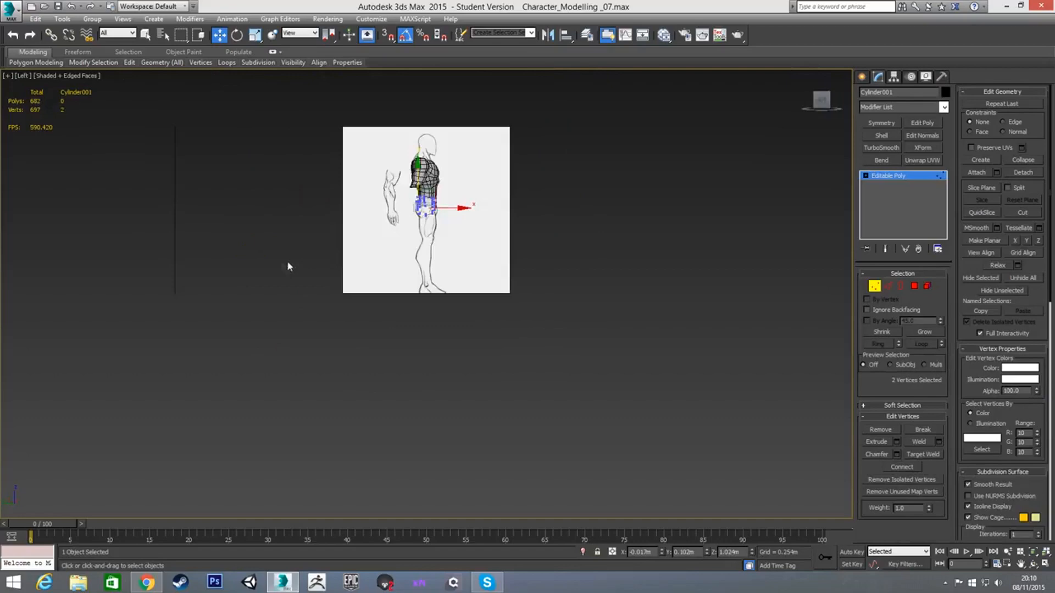
scroll(407, 222, up, 10)
middle_drag(453, 178, 432, 253)
drag(435, 228, 419, 266)
alt+middle_drag(419, 266, 572, 230)
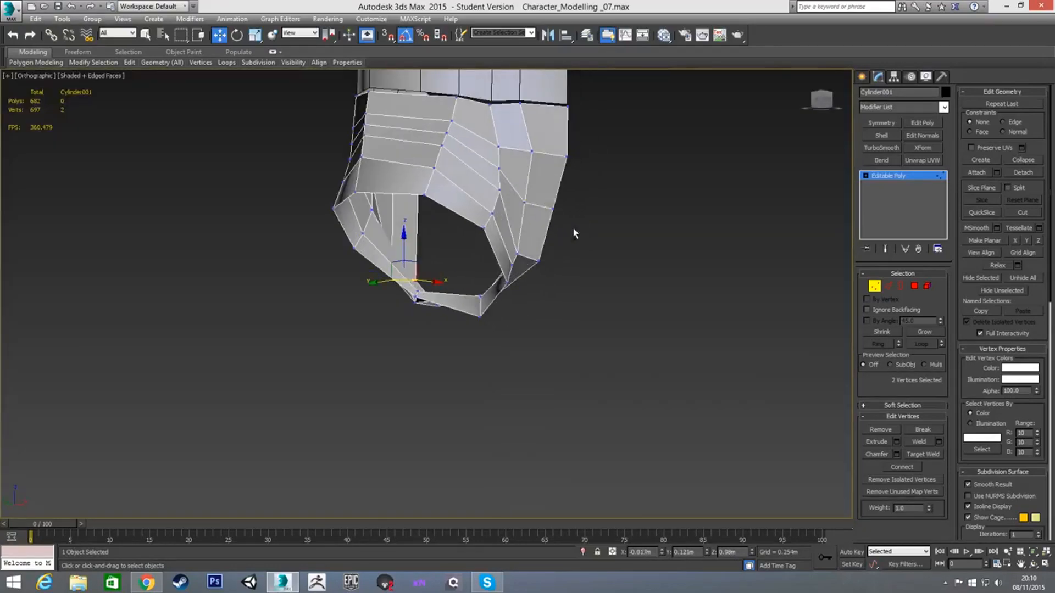
Move the new loop's two front centre vertices forward and down to the front outline of the side reference drawing.
drag(565, 222, 566, 223)
key(l)
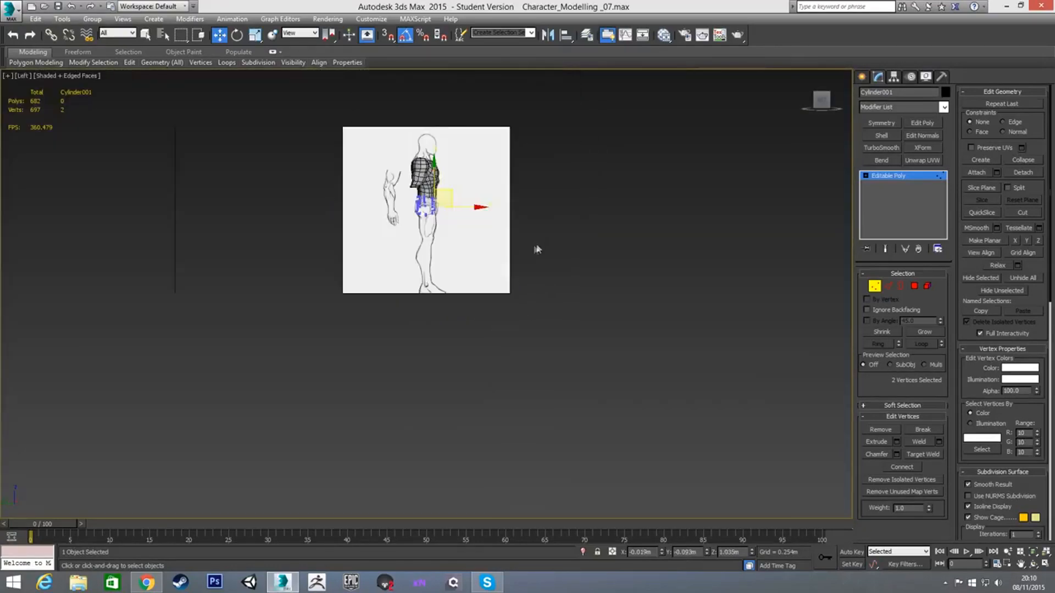
scroll(537, 247, up, 6)
middle_drag(324, 179, 378, 292)
scroll(385, 270, up, 2)
drag(423, 201, 450, 229)
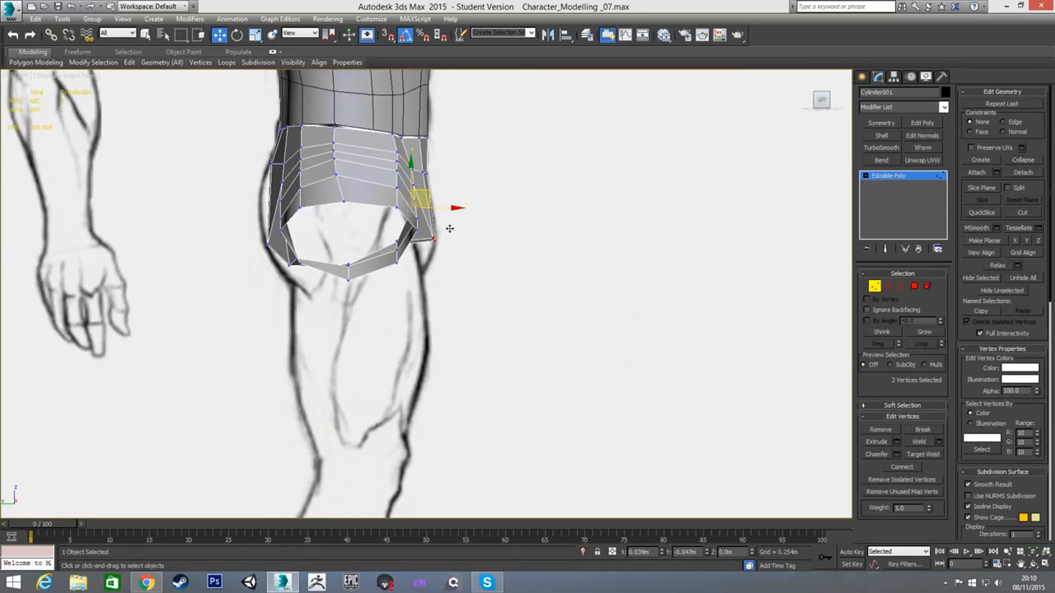
Shift the two lowest front vertices at the crotch forward and slightly down against the side reference drawing.
scroll(436, 265, up, 2)
alt+middle_drag(437, 265, 421, 306)
click(395, 245)
ctrl+click(417, 256)
key(l)
scroll(425, 197, up, 6)
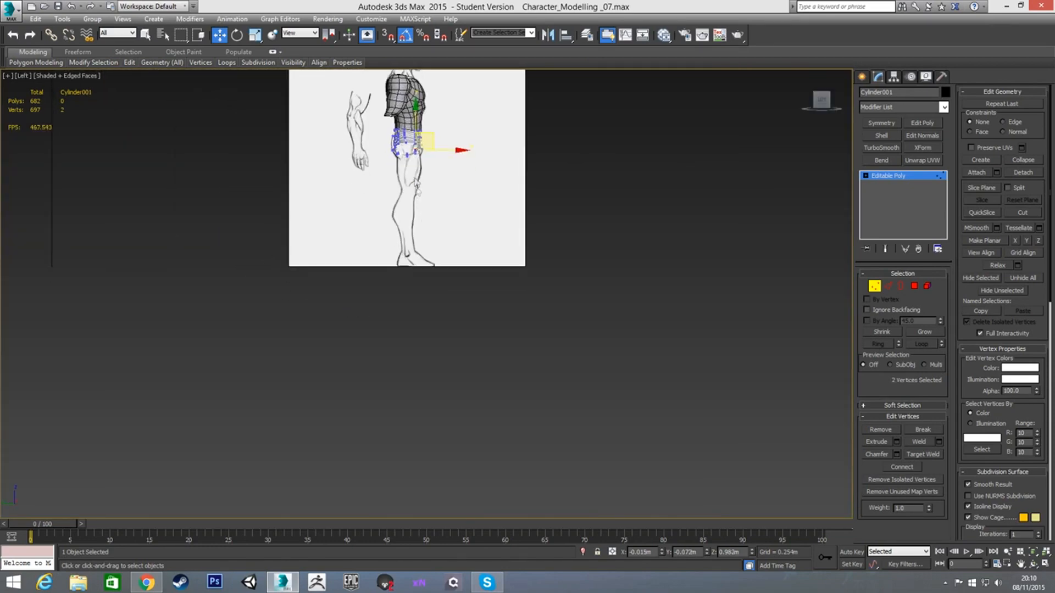
drag(432, 231, 450, 247)
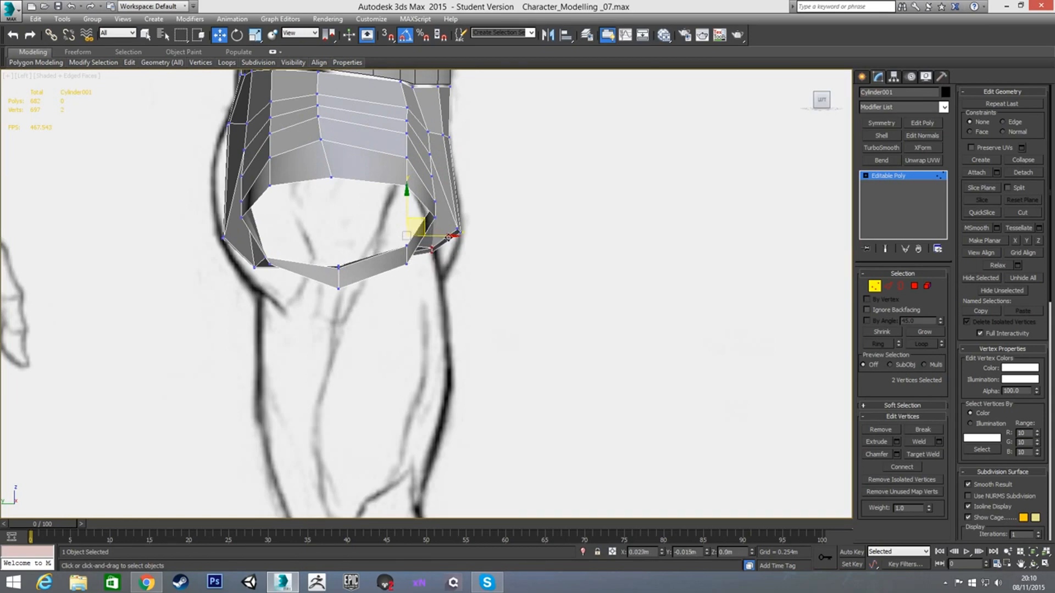
alt+middle_drag(448, 242, 459, 285)
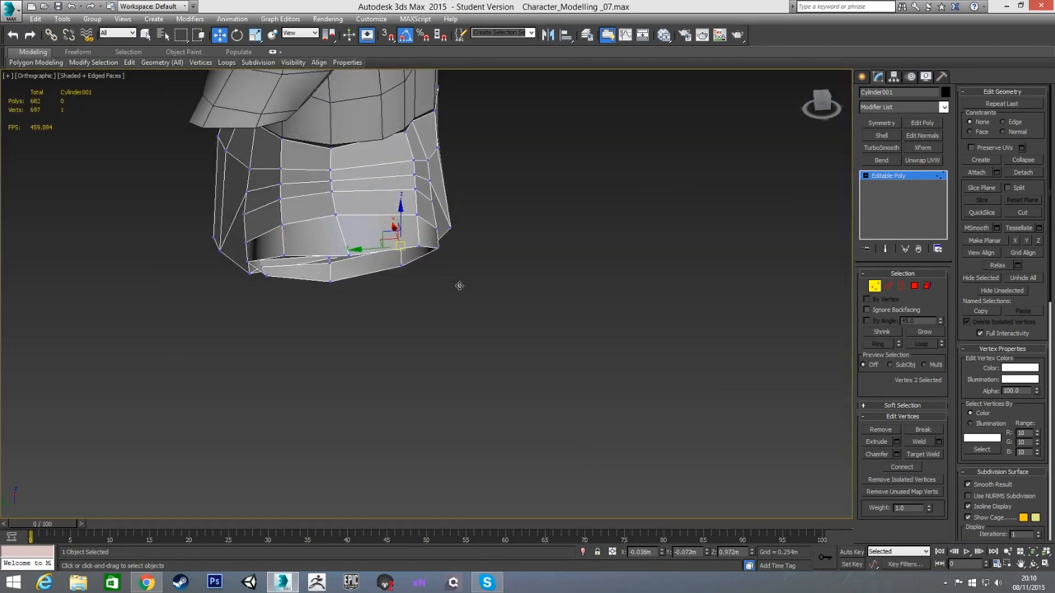
Constrain vertex movement to edges and slide the groin vertex above the leg opening down along its edge.
mouse_move(378, 250)
alt+middle_down()
mouse_move(384, 241)
mouse_move(322, 236)
mouse_move(404, 244)
mouse_move(431, 228)
mouse_move(418, 244)
mouse_move(419, 290)
mouse_move(424, 263)
mouse_move(407, 270)
mouse_move(418, 258)
mouse_move(458, 253)
alt+middle_up()
mouse_move(389, 224)
alt+middle_down()
mouse_move(404, 182)
mouse_move(323, 258)
mouse_move(359, 270)
alt+middle_up()
key(f)
scroll(417, 271, up, 5)
click(487, 242)
scroll(488, 240, up, 3)
scroll(451, 242, up, 2)
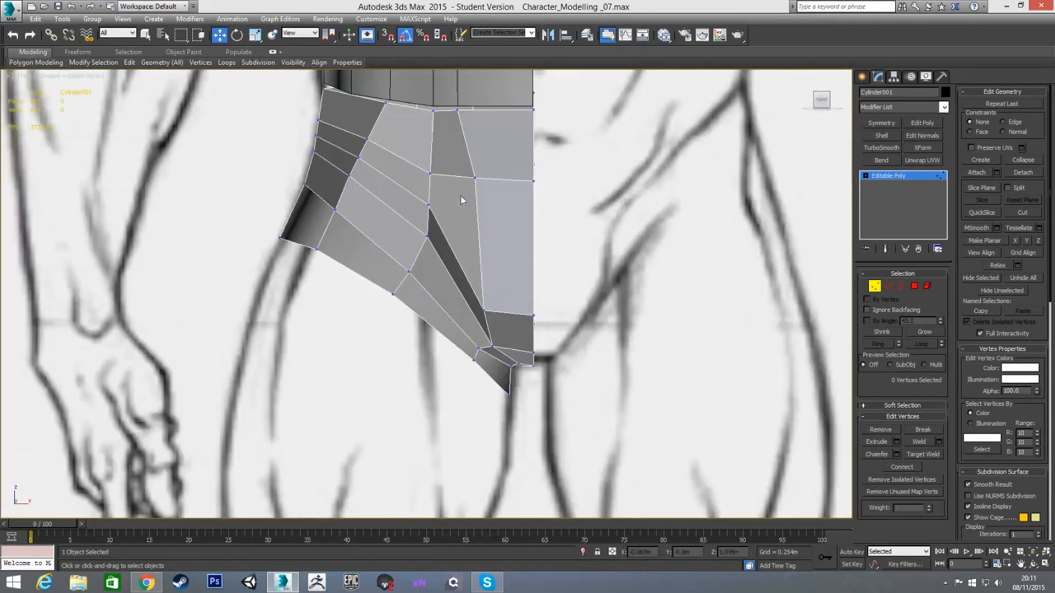
alt+middle_drag(484, 225, 486, 228)
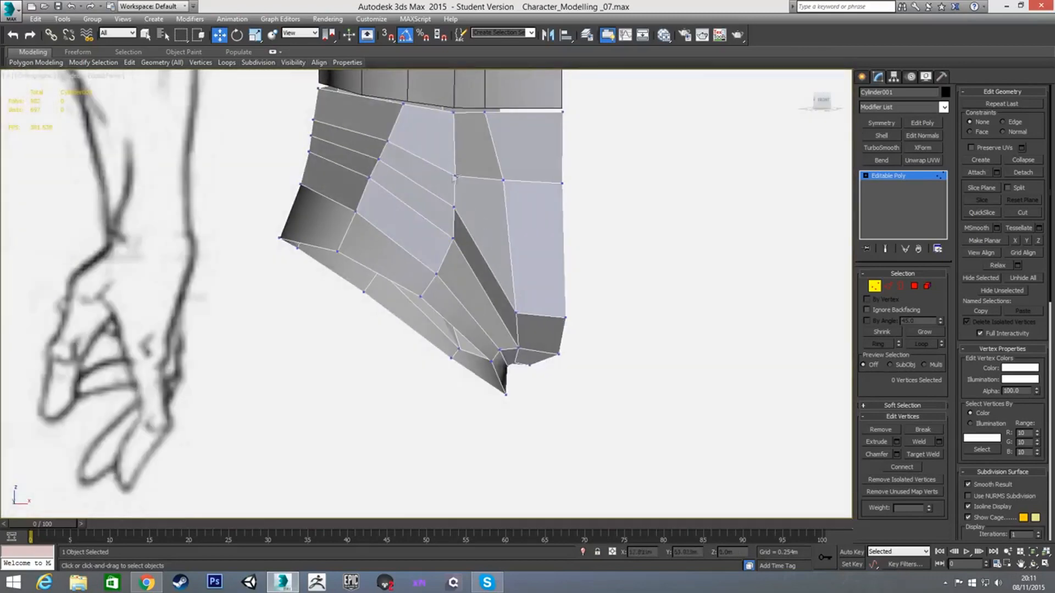
click(451, 240)
scroll(449, 237, down, 5)
scroll(459, 242, up, 6)
drag(504, 238, 498, 252)
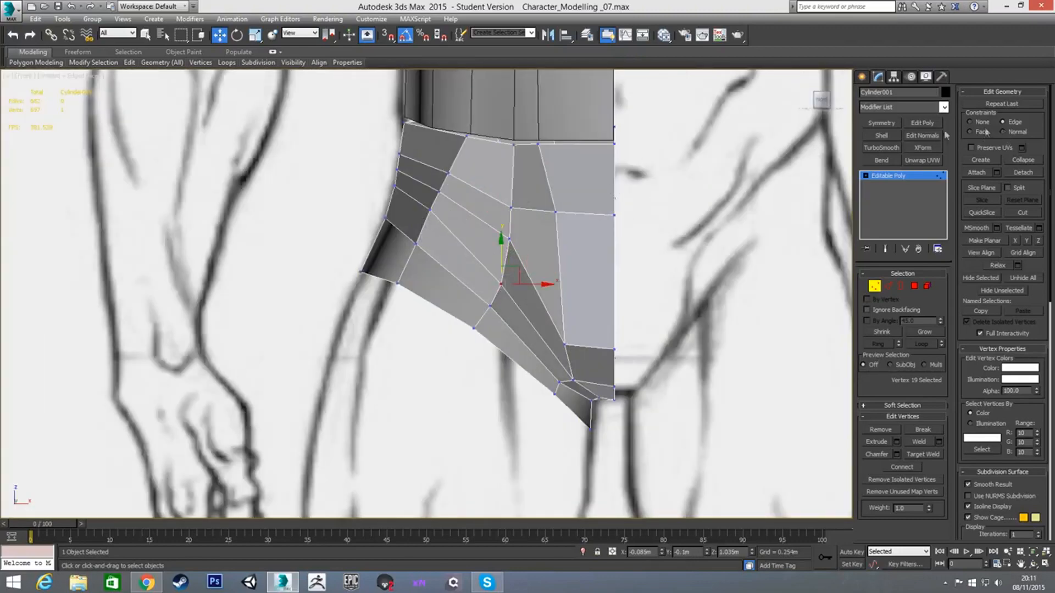
Slide the front and outer hip vertices above the leg opening down along their edges to even the loop spacing.
click(431, 208)
drag(428, 180, 423, 196)
click(395, 186)
drag(391, 160, 416, 228)
click(385, 219)
click(416, 244)
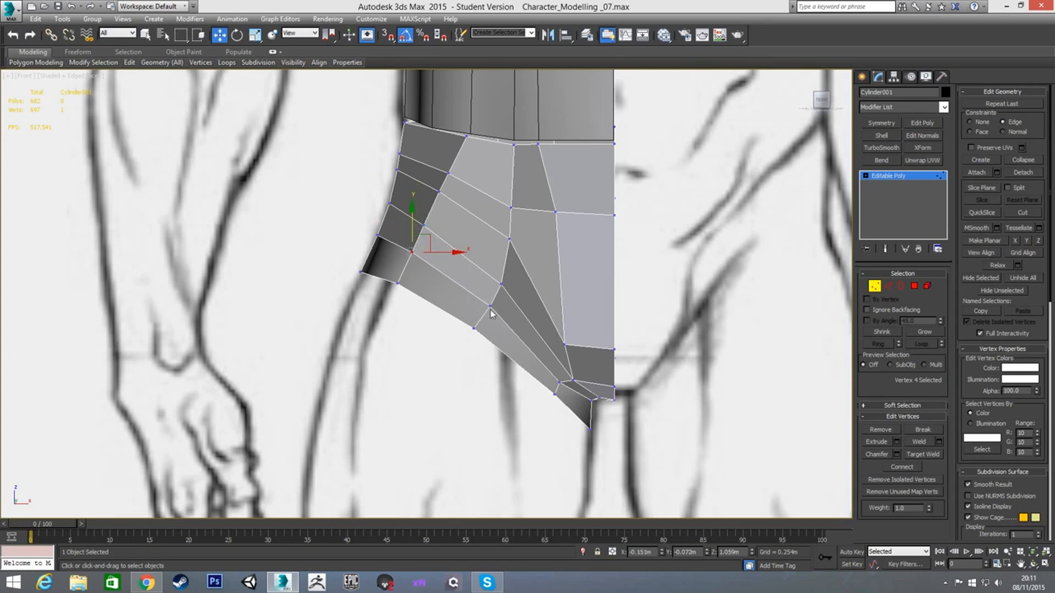
alt+middle_drag(453, 286, 523, 242)
In the back view, slide the three inner vertices of the row below the waist upward to level it.
key(v)
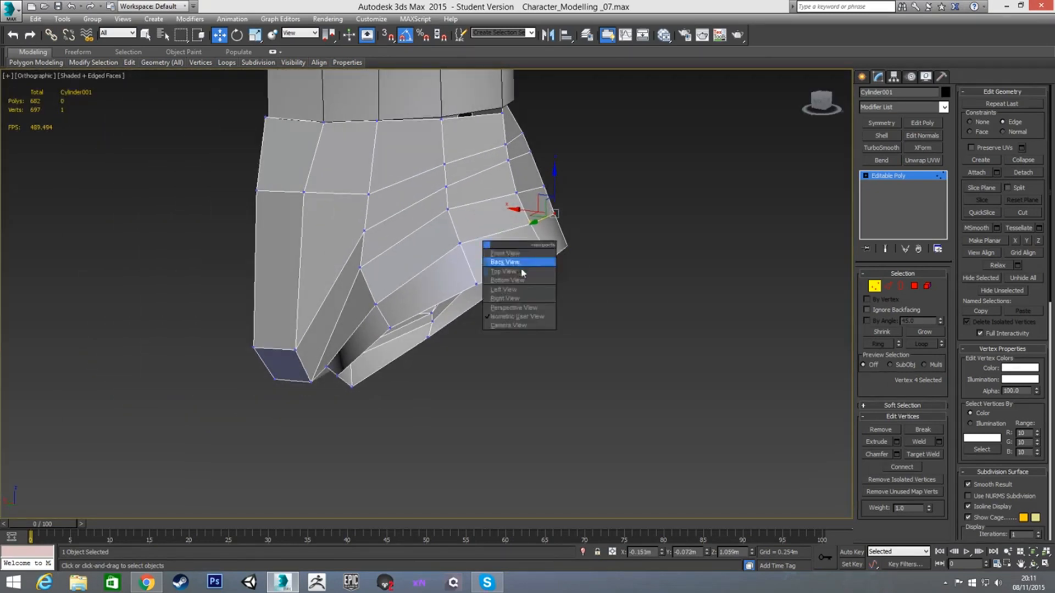
click(513, 265)
scroll(430, 199, up, 10)
scroll(456, 203, up, 3)
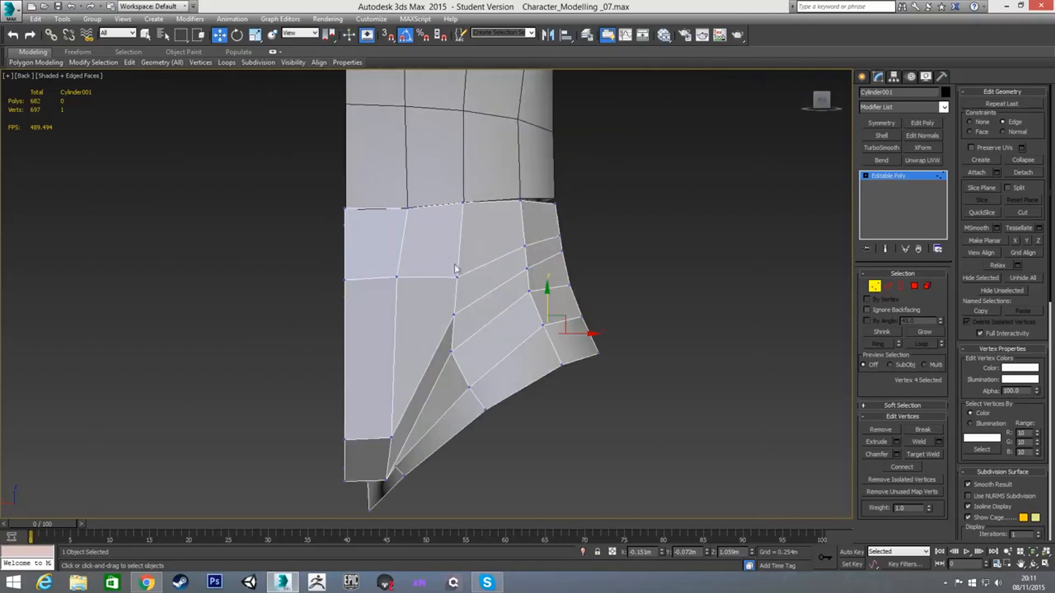
click(457, 277)
drag(457, 255, 458, 237)
click(396, 276)
drag(395, 254, 427, 265)
click(345, 280)
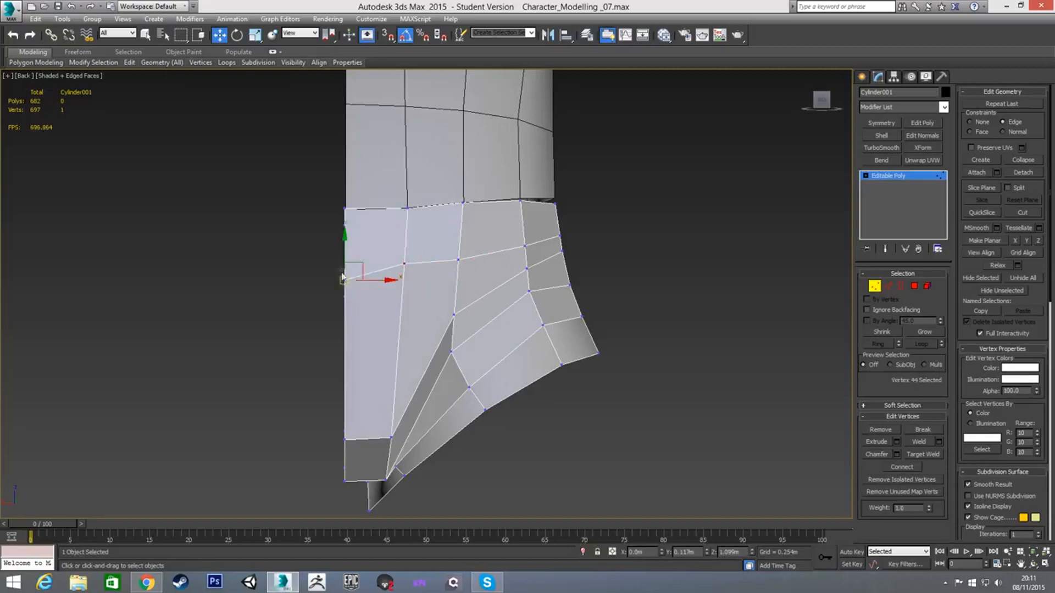
drag(341, 240, 341, 225)
middle_drag(399, 304, 368, 246)
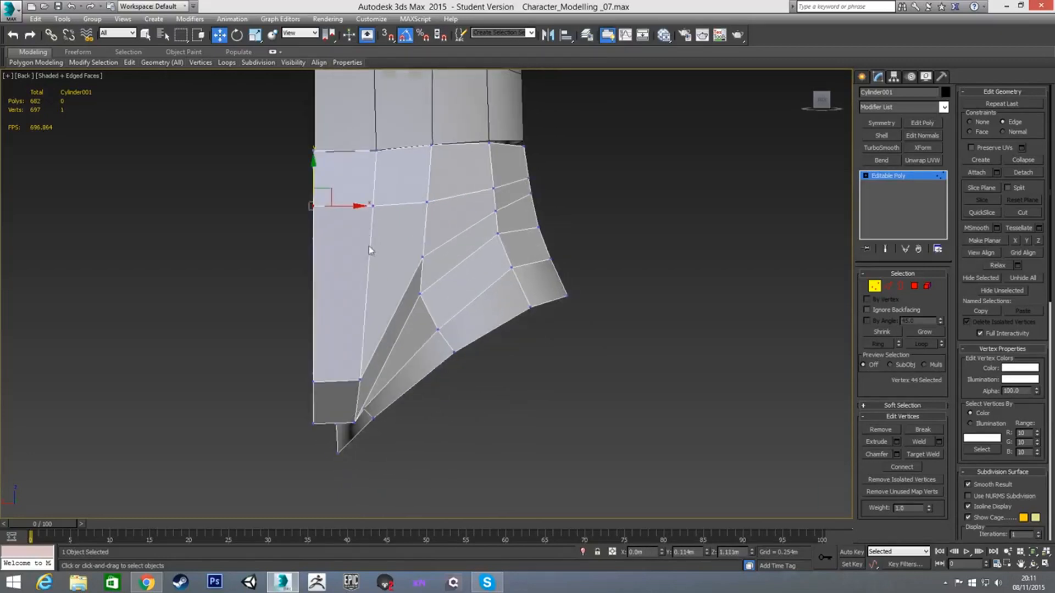
Shift the column of three vertices along the outer side of the buttock outward in the back view.
click(360, 378)
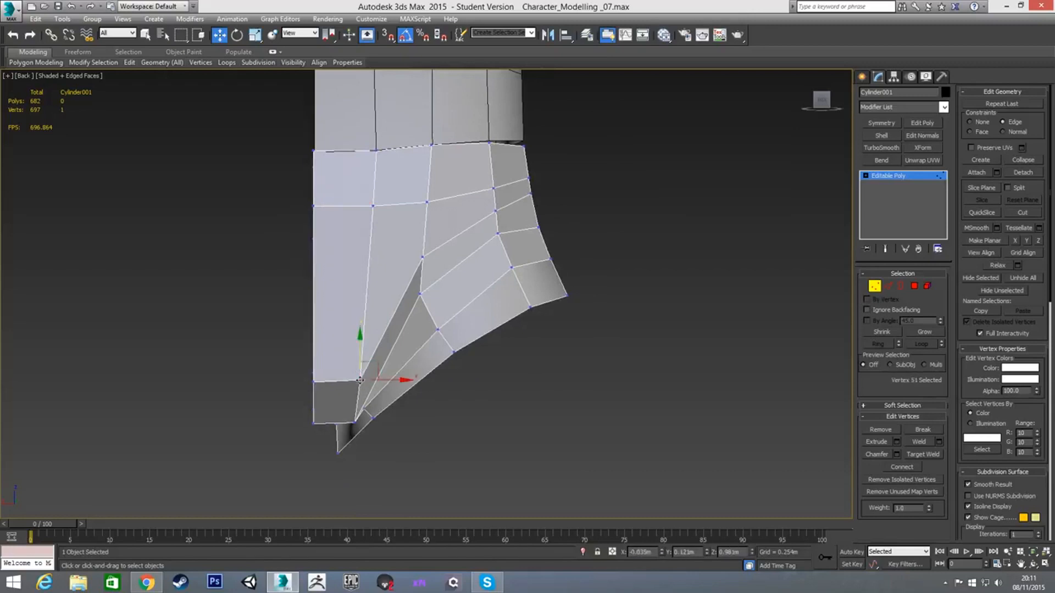
drag(389, 383, 388, 384)
click(423, 257)
drag(437, 241, 446, 250)
click(421, 293)
drag(434, 285, 449, 294)
click(426, 201)
drag(451, 204, 464, 204)
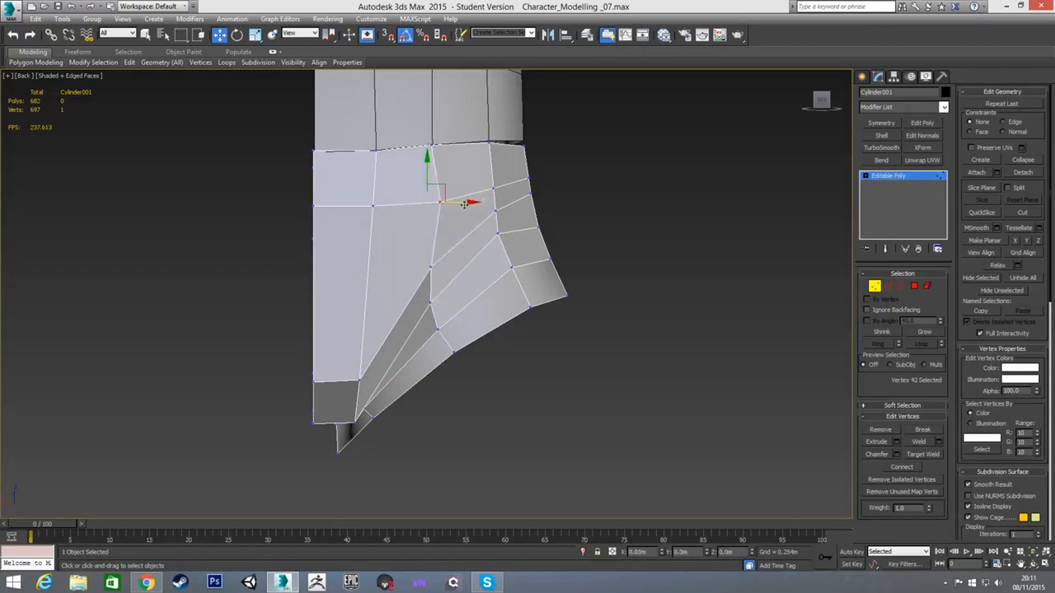
click(430, 267)
drag(458, 269, 459, 303)
click(430, 302)
alt+middle_drag(440, 357, 309, 315)
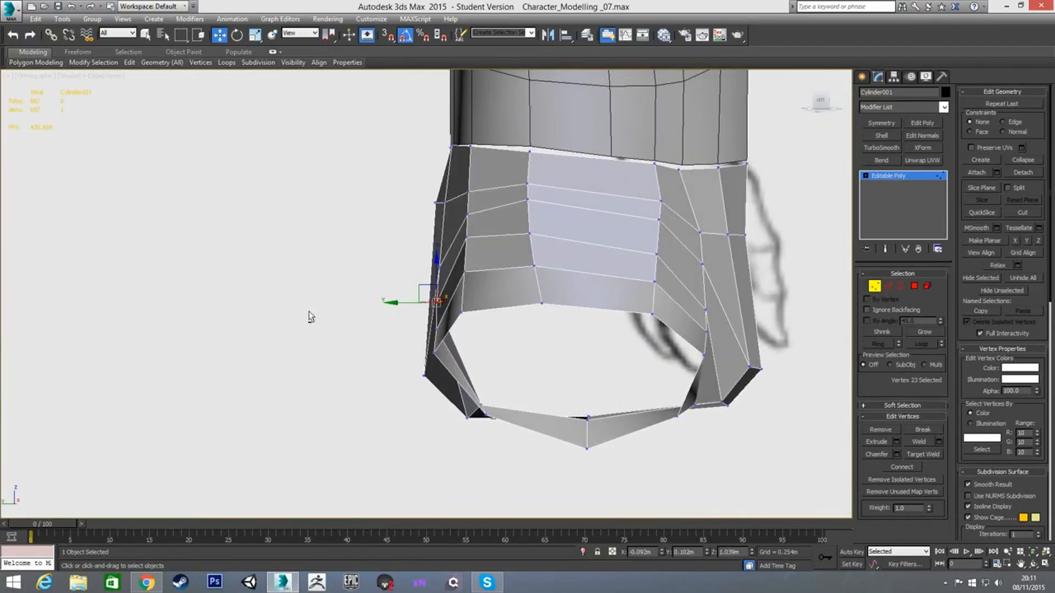
Pull the vertex on the outer side of the buttock backward toward the buttock outline of the side reference drawing.
click(438, 267)
drag(409, 270, 381, 268)
key(l)
scroll(421, 213, up, 2)
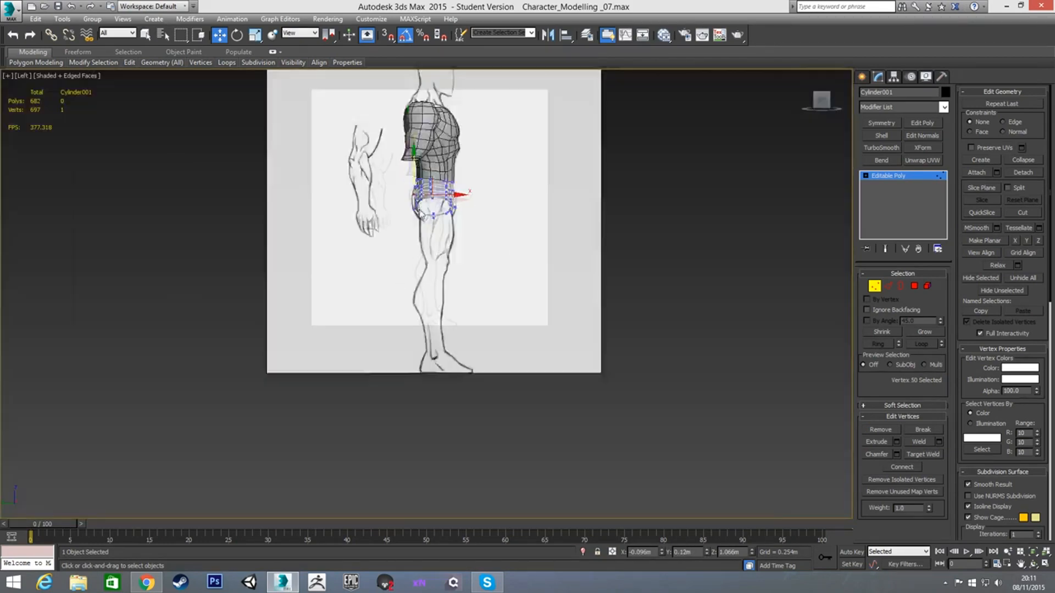
scroll(420, 214, up, 6)
drag(532, 225, 495, 229)
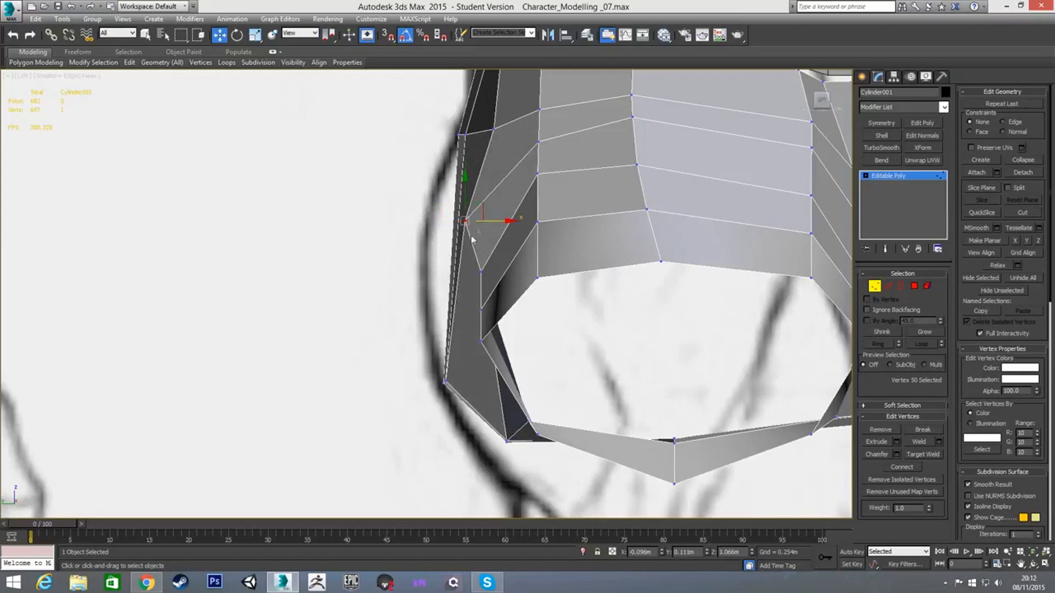
scroll(489, 154, down, 4)
click(471, 202)
drag(503, 205, 491, 206)
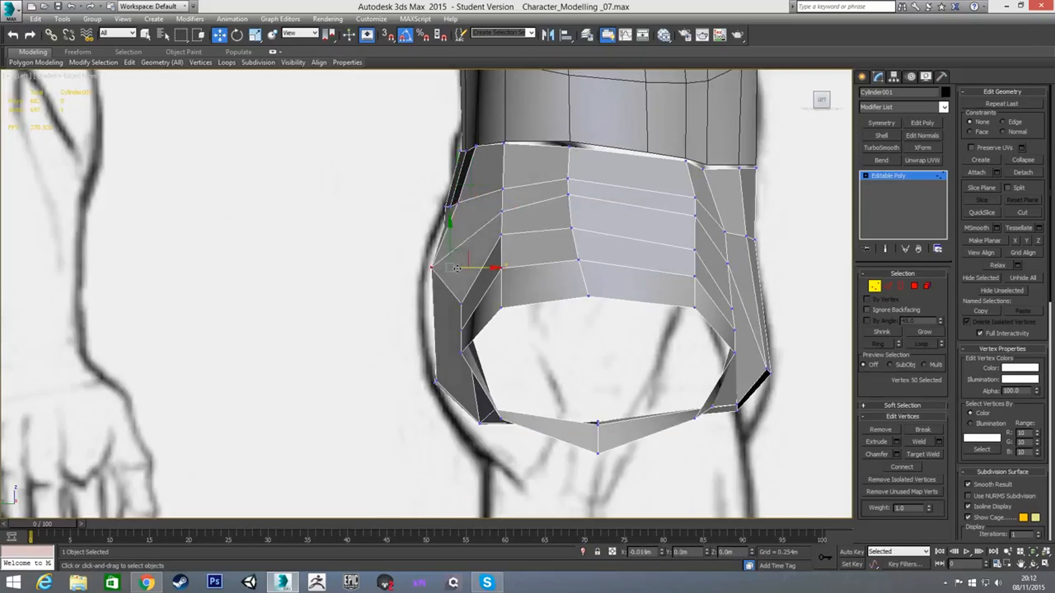
alt+middle_drag(449, 352, 468, 345)
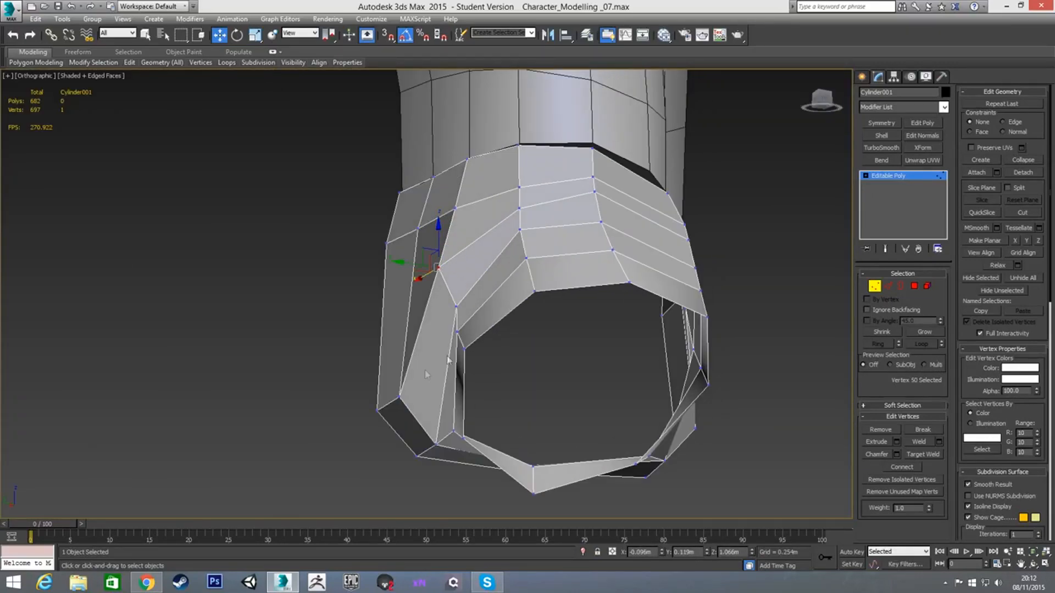
Adjust the position of the lower buttock vertex above the crotch from the side.
key(l)
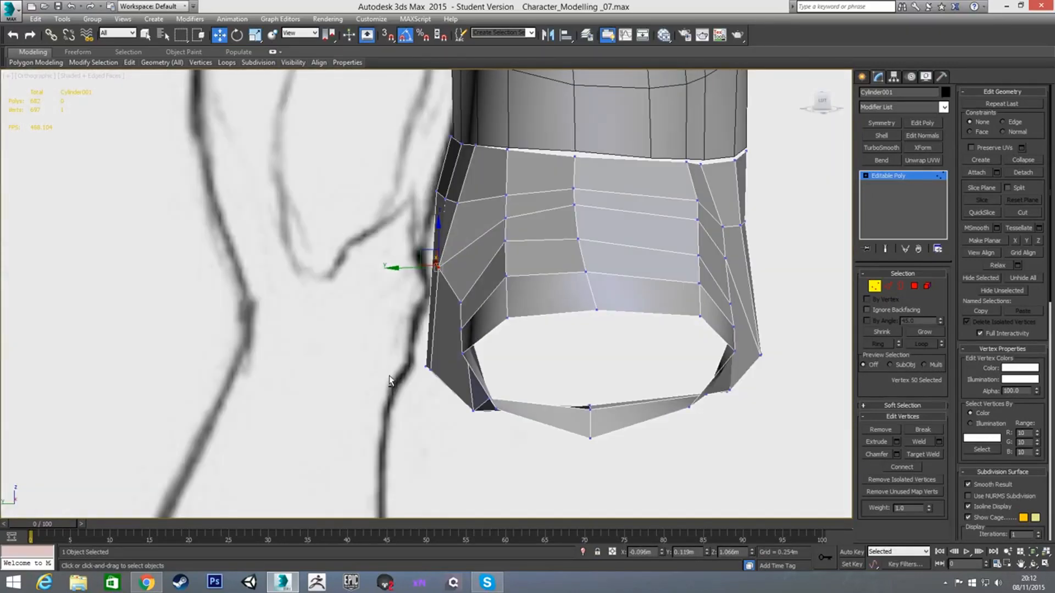
click(432, 371)
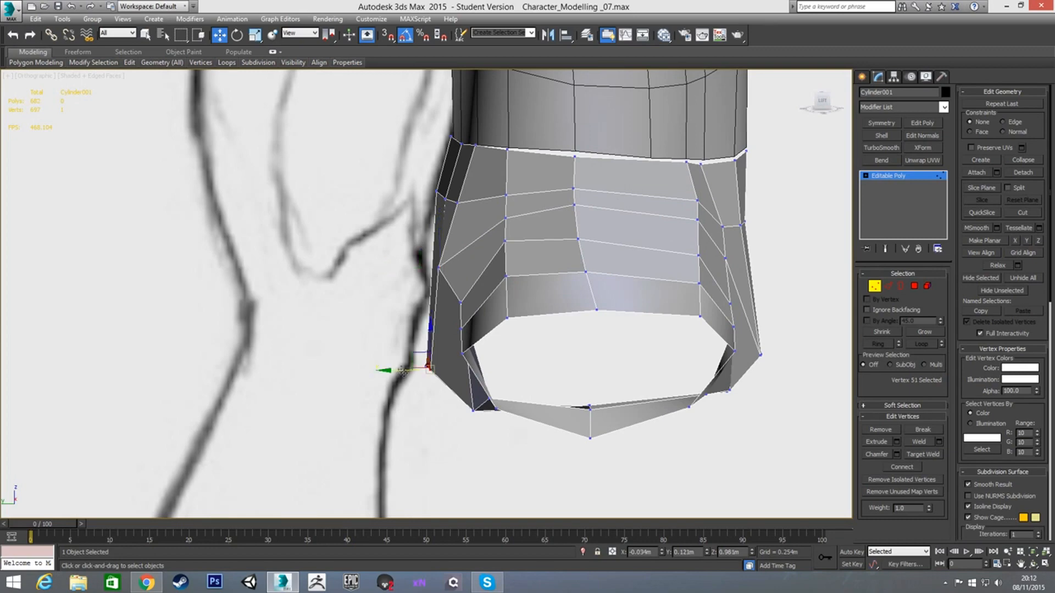
drag(398, 348, 439, 385)
mouse_move(407, 373)
alt+middle_down()
mouse_move(419, 308)
mouse_move(462, 302)
alt+middle_up()
Add another edge loop through the buttock and hips by connecting the ring of long vertical edges.
key(2)
click(462, 254)
shift+click(417, 263)
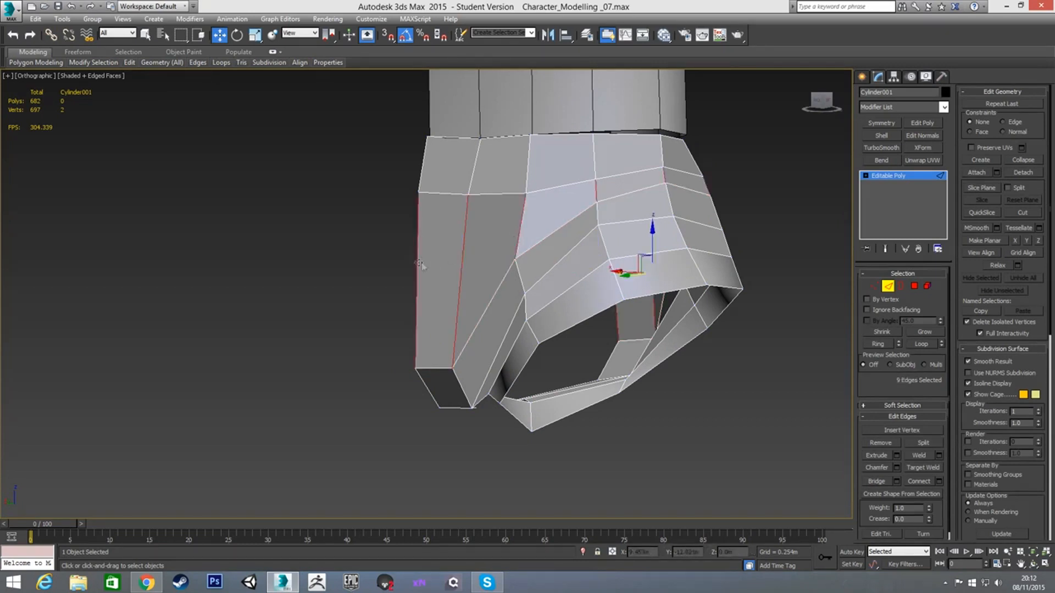
right_click(395, 275)
click(321, 313)
Move the two back centre vertices of the newest loop backward onto the buttock outline in the side reference.
key(1)
drag(397, 266, 461, 292)
key(l)
scroll(445, 302, up, 8)
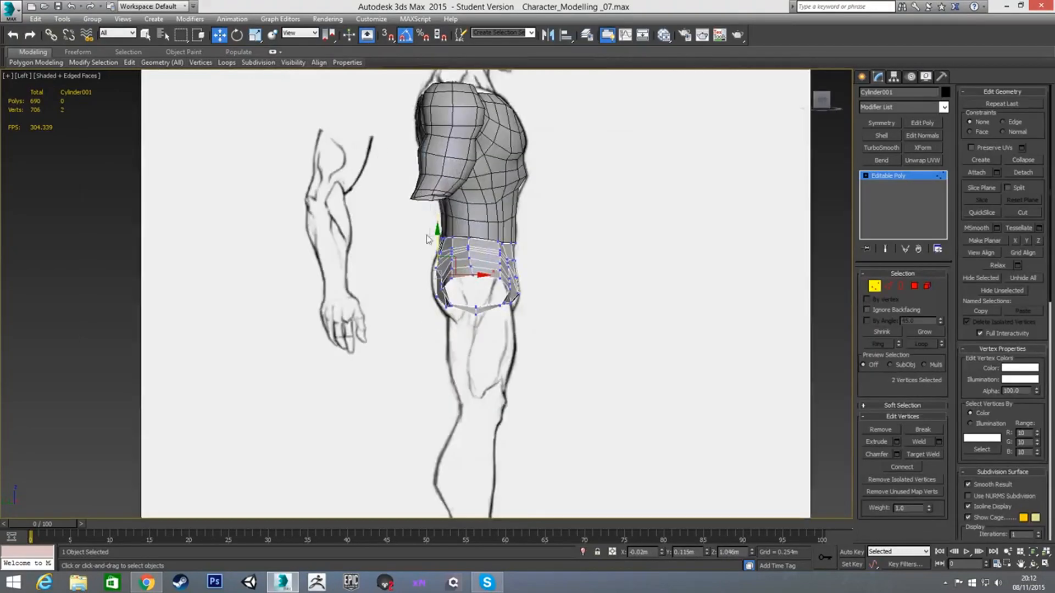
drag(477, 285, 464, 285)
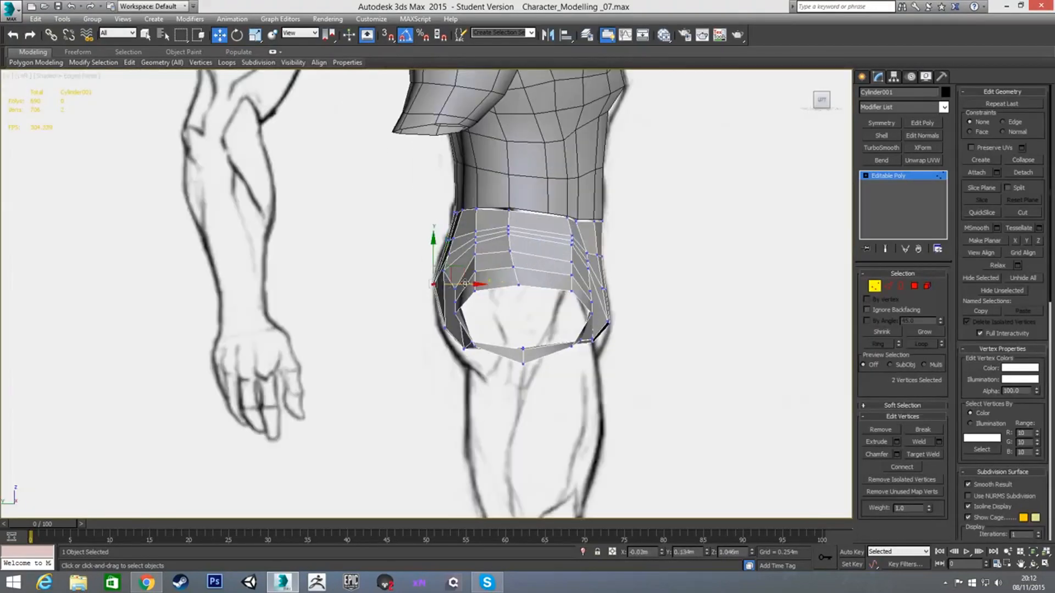
scroll(429, 288, up, 4)
Align the two upper back vertices below the waist with the lower back curve in the side reference.
drag(472, 205, 487, 193)
drag(456, 160, 456, 171)
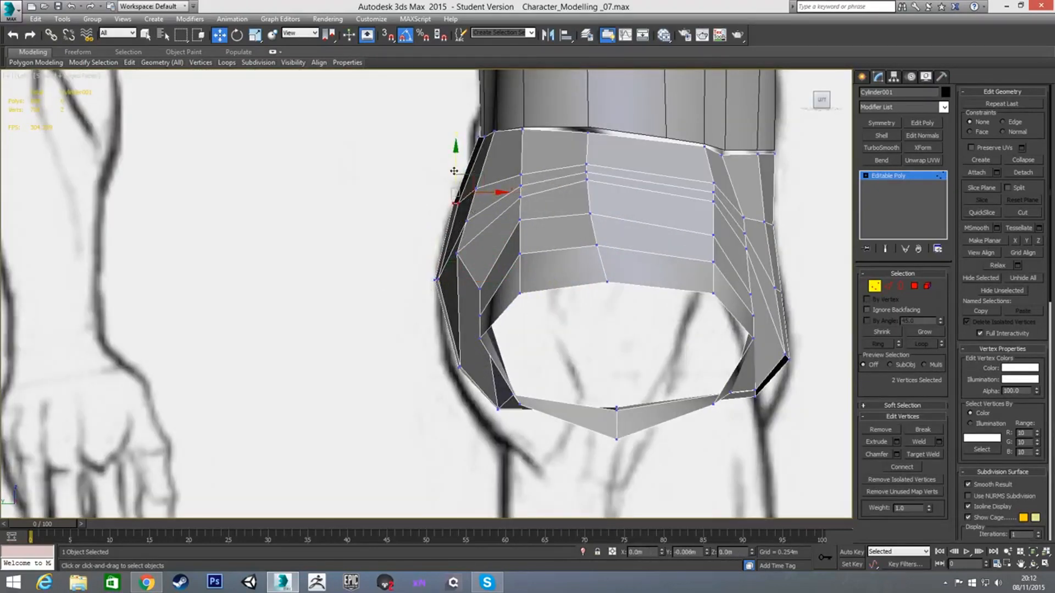
click(476, 187)
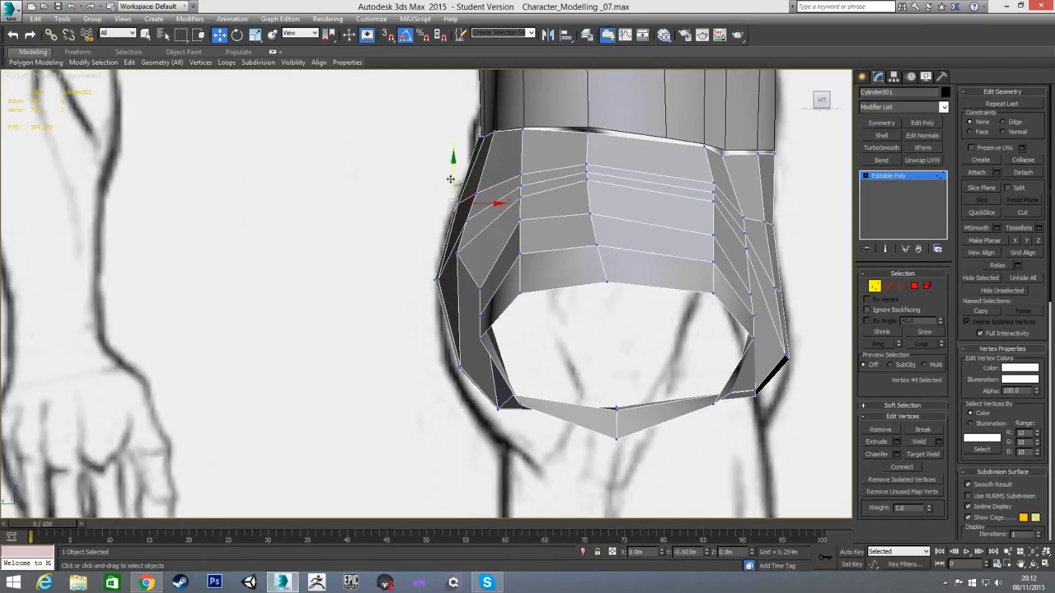
Nudge the individual vertices along the back profile, down to the lower buttock, to round it against the side reference.
click(428, 263)
click(437, 273)
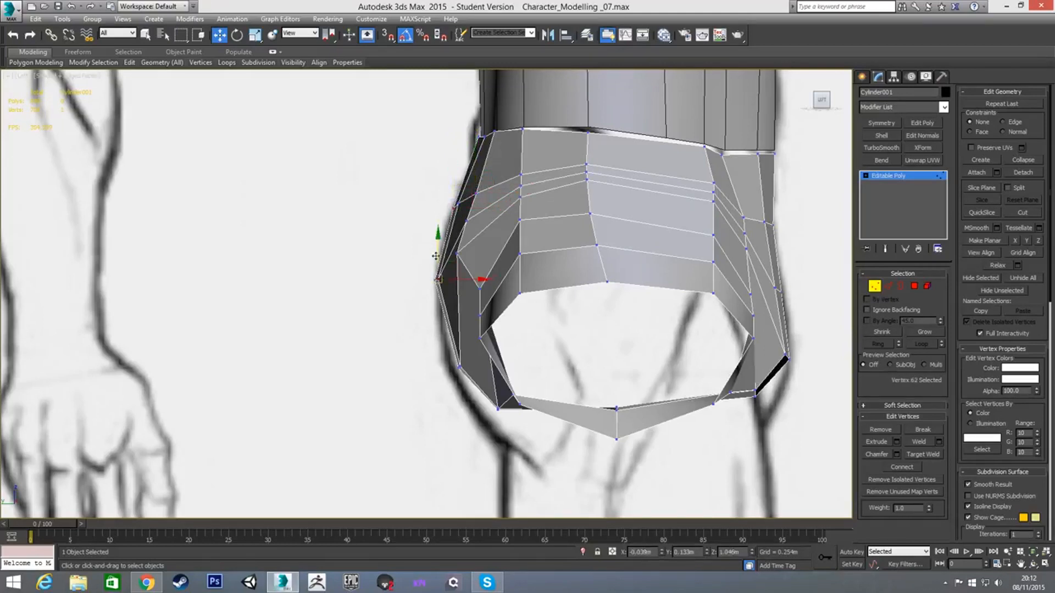
drag(464, 271, 457, 270)
click(454, 204)
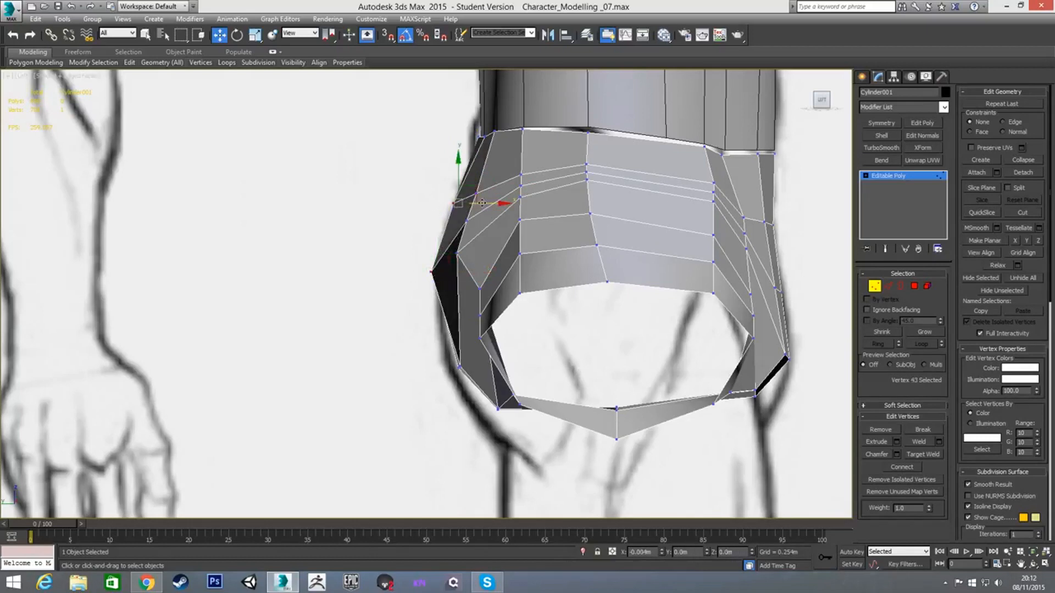
click(480, 136)
click(456, 367)
drag(492, 367, 484, 382)
alt+middle_drag(485, 399, 527, 399)
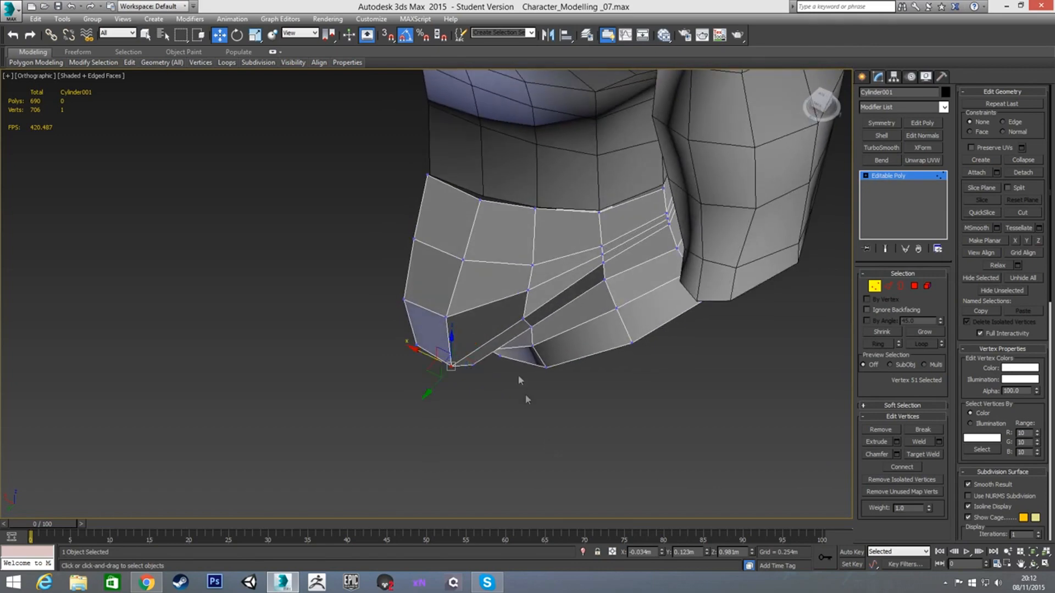
Reposition the lowest buttock vertices near the centre line to shape the underside above the crotch.
click(529, 293)
alt+middle_drag(508, 306, 544, 284)
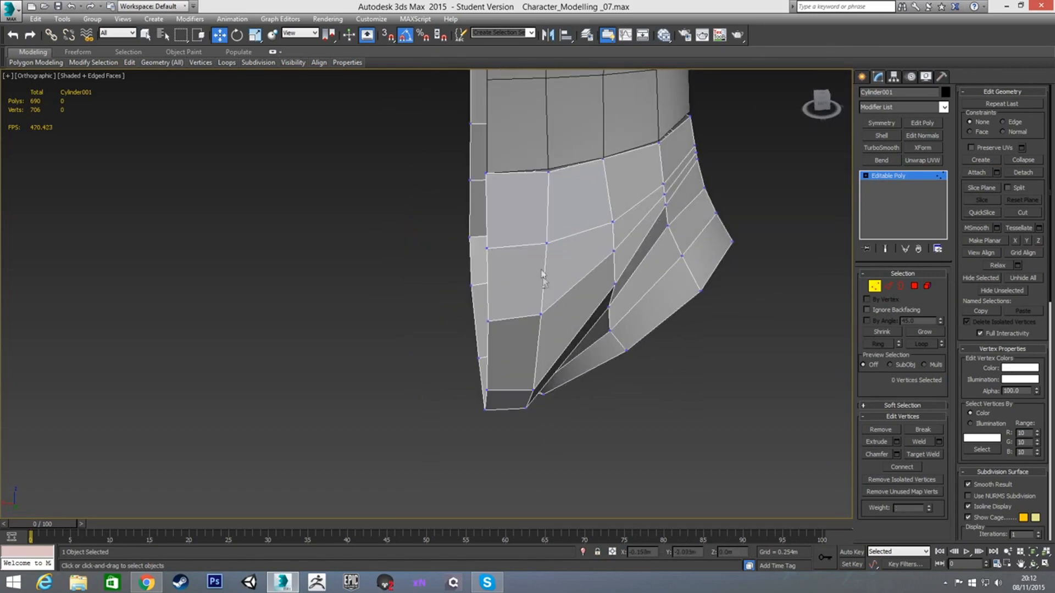
alt+middle_drag(546, 241, 554, 353)
click(558, 401)
drag(558, 401, 574, 345)
click(561, 346)
alt+middle_drag(551, 382, 530, 360)
click(516, 400)
drag(481, 403, 495, 400)
Shift the vertices in the outer buttock column sideways to smooth the line from the waist to the leg opening.
alt+middle_drag(595, 325, 572, 325)
click(600, 290)
drag(570, 287, 579, 287)
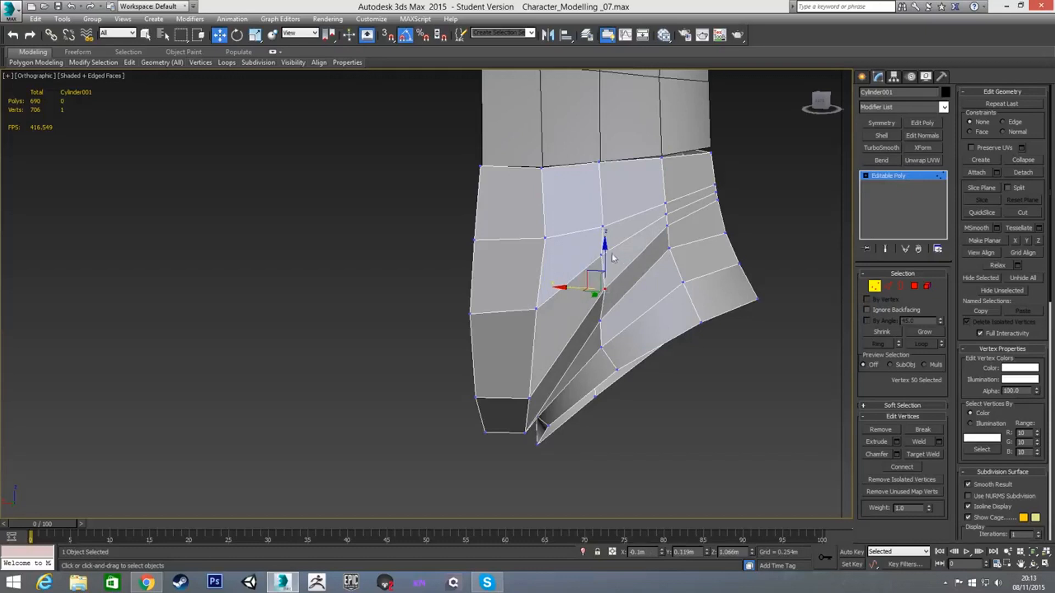
click(601, 256)
drag(573, 254, 578, 224)
click(603, 226)
alt+middle_drag(578, 224, 646, 252)
scroll(628, 214, up, 3)
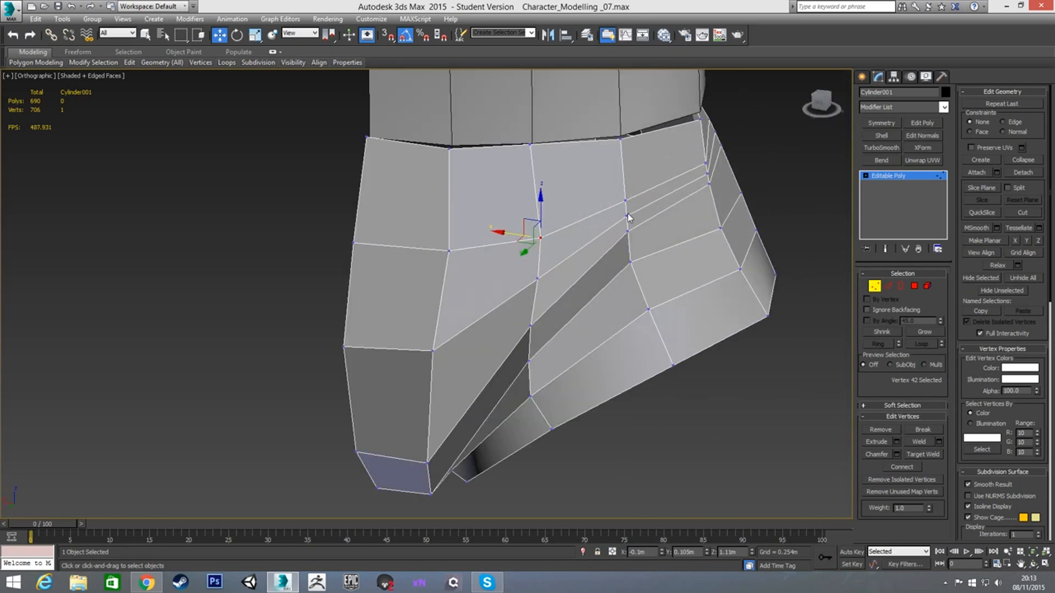
Constrain movement to edges and slide the two upper vertices of the outer back column up toward the waist.
click(626, 201)
key(shift+x)
drag(626, 184, 628, 149)
click(625, 214)
drag(626, 216, 627, 203)
Slide the remaining vertices of the rear hip column along their edges to space its rows evenly.
mouse_move(625, 189)
alt+middle_down()
mouse_move(661, 209)
mouse_move(637, 200)
alt+middle_up()
click(619, 173)
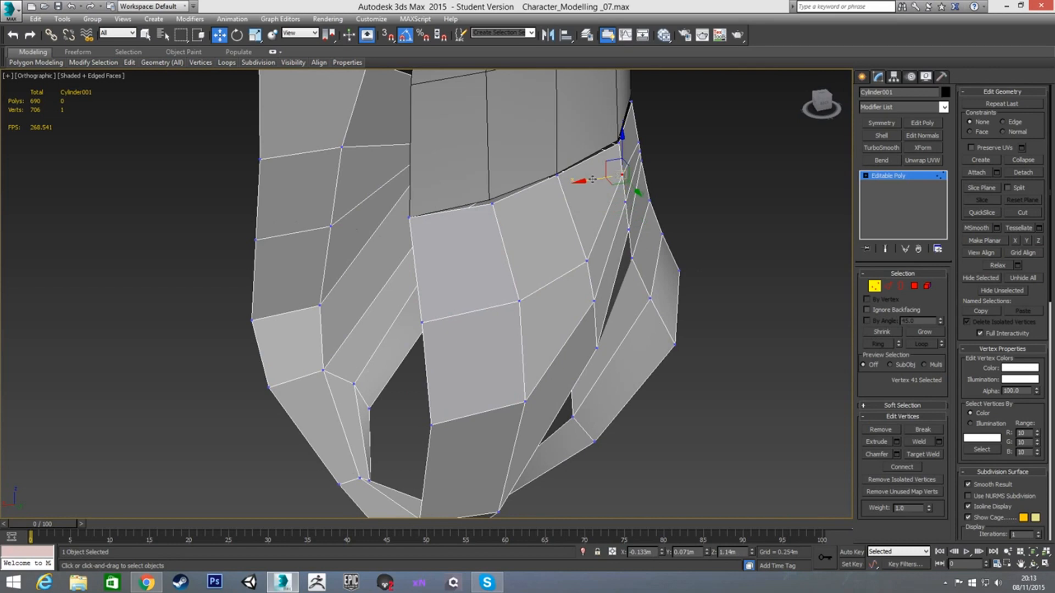
click(624, 203)
drag(603, 206, 611, 204)
click(629, 231)
click(628, 262)
In the front view, slide the vertices of the outermost hip column and the column beside it upward into even rows.
middle_drag(723, 262, 410, 258)
middle_drag(595, 270, 553, 254)
mouse_move(553, 254)
alt+middle_down()
mouse_move(484, 222)
mouse_move(484, 233)
alt+middle_up()
scroll(481, 249, down, 2)
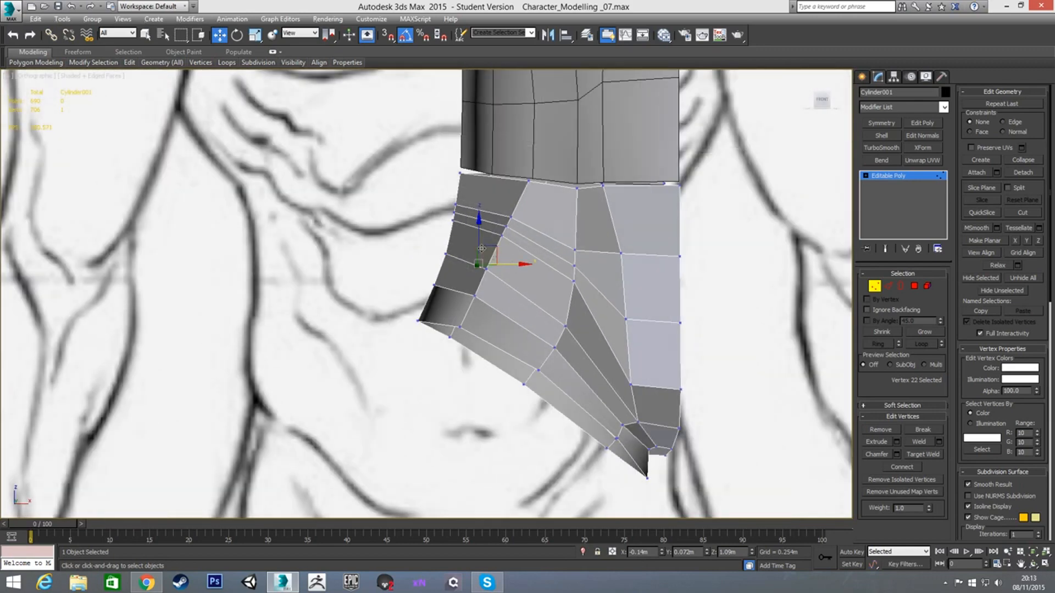
click(455, 208)
click(457, 172)
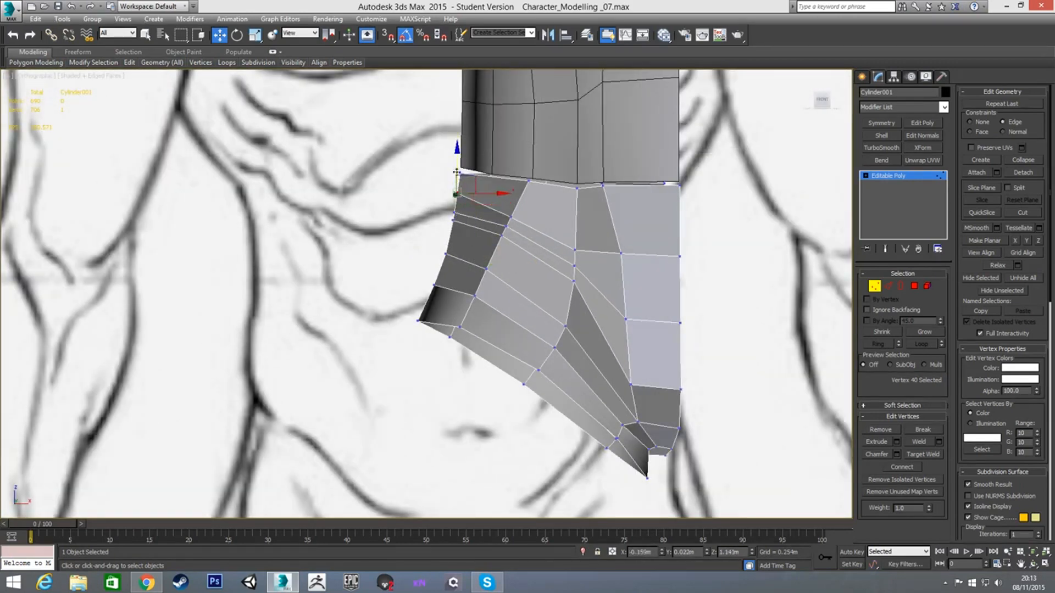
click(500, 234)
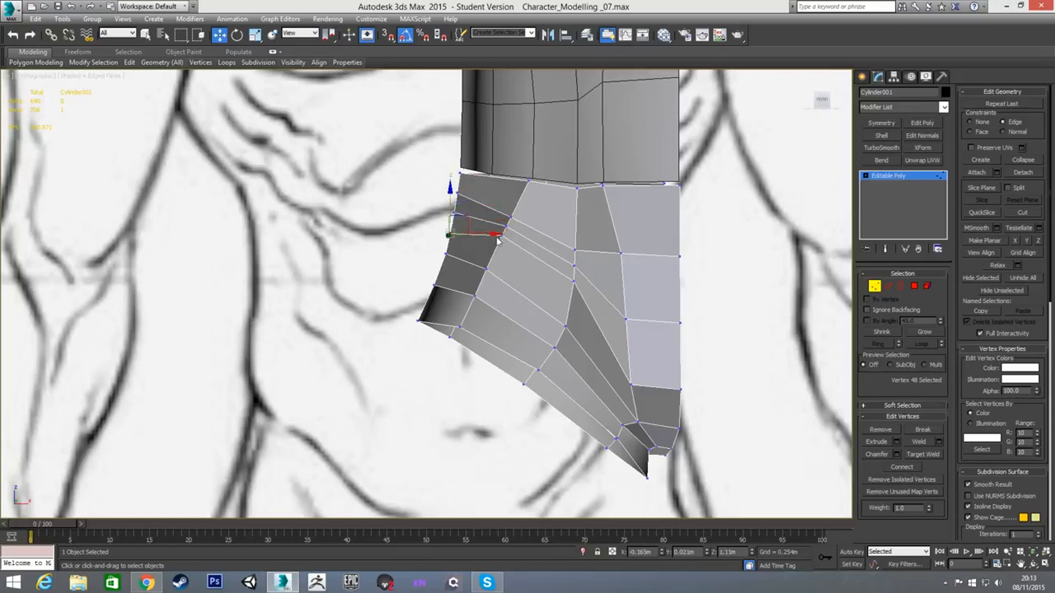
drag(502, 213, 511, 189)
click(511, 217)
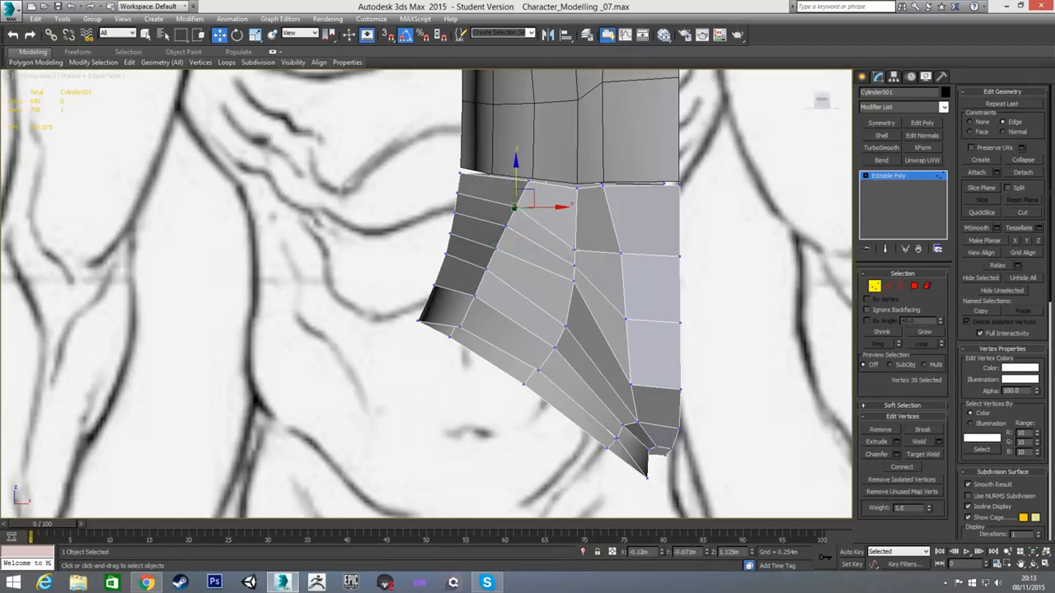
Slide the upper vertices of the front hip column upward along their edges to continue the evenly spaced rows.
click(574, 250)
drag(578, 220, 579, 201)
click(574, 266)
drag(574, 267, 572, 264)
click(573, 282)
alt+middle_drag(572, 263, 668, 250)
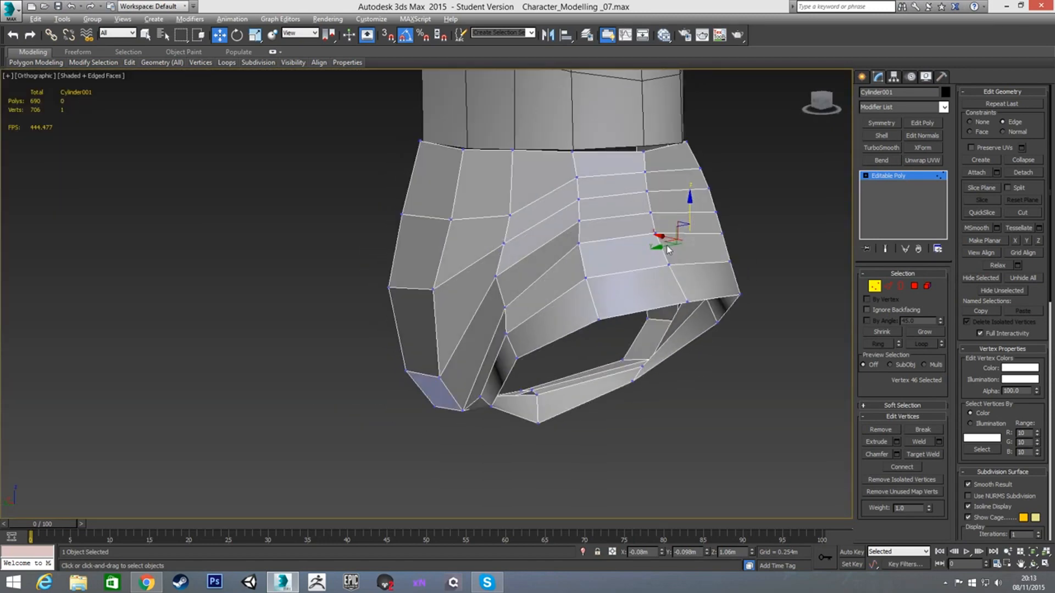
Turn off the edge constraint and lower the rear crotch vertex and the lowest inner-thigh vertex.
alt+middle_drag(577, 260, 563, 290)
mouse_move(558, 357)
alt+middle_down()
mouse_move(534, 385)
mouse_move(559, 356)
alt+middle_up()
middle_drag(559, 356, 563, 255)
scroll(563, 240, up, 5)
click(550, 234)
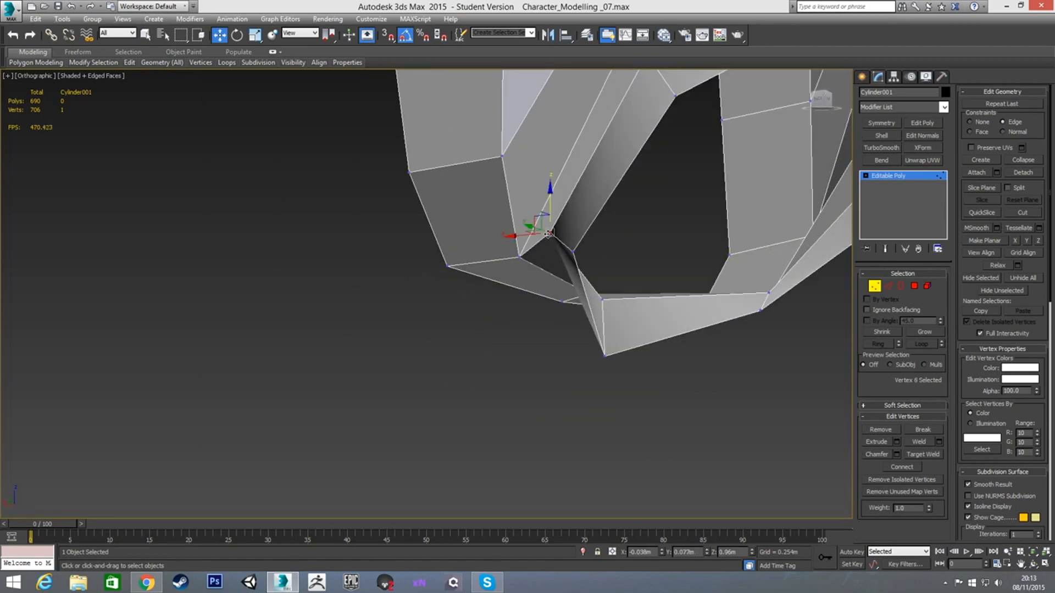
key(shift+x)
drag(550, 210, 550, 220)
alt+middle_drag(558, 242, 604, 280)
click(513, 310)
drag(511, 285, 511, 305)
alt+middle_drag(624, 266, 446, 300)
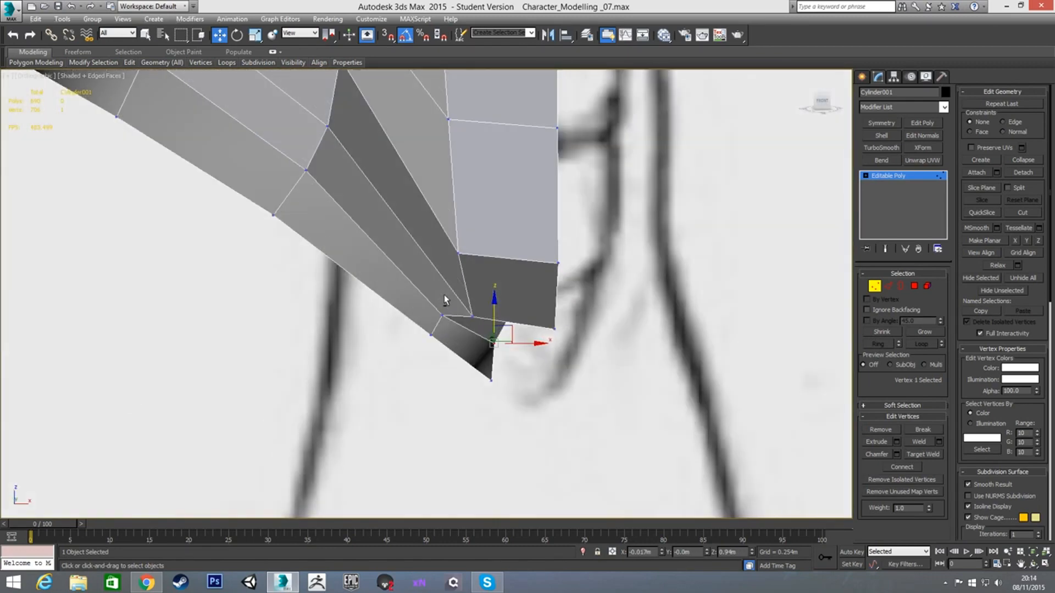
Reposition the front hip and lower belly vertices in the side view to follow the reference profile.
scroll(495, 260, down, 5)
scroll(469, 206, up, 3)
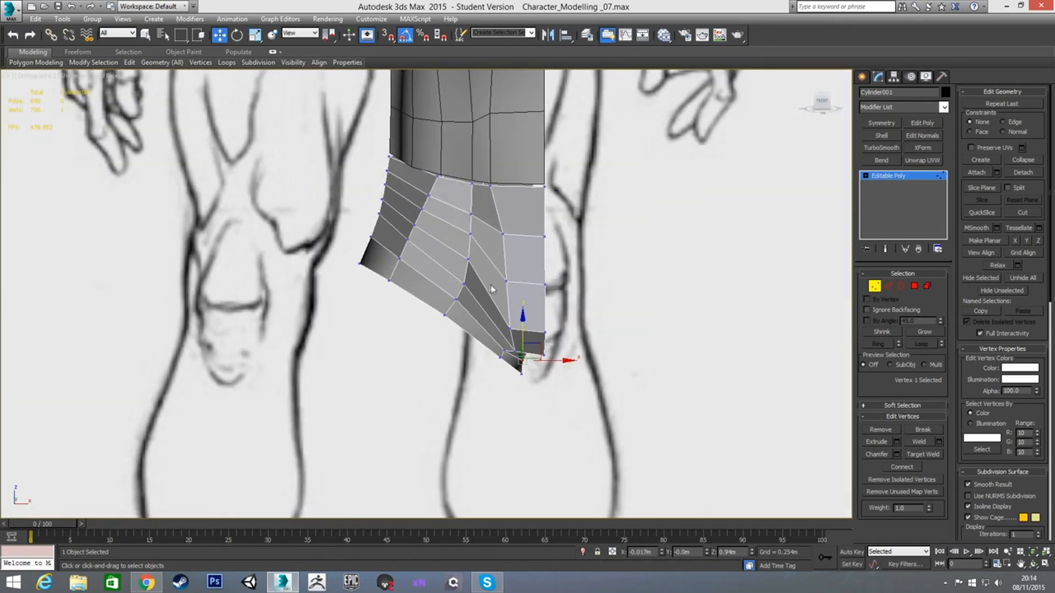
key(l)
scroll(576, 281, up, 8)
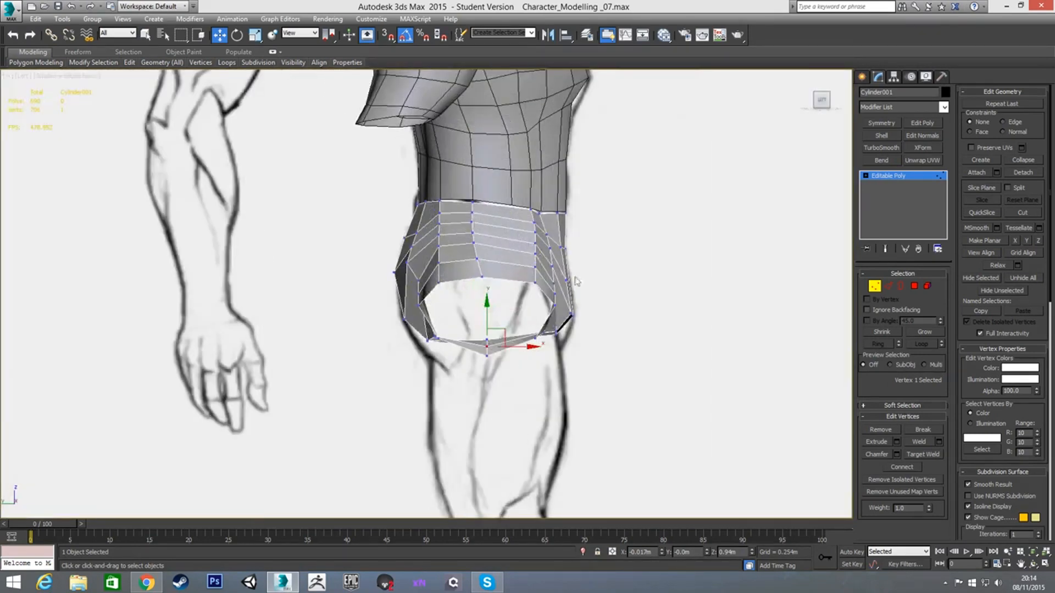
scroll(576, 281, up, 5)
click(530, 309)
click(521, 241)
click(522, 237)
drag(545, 260, 563, 244)
drag(524, 300, 559, 311)
drag(502, 167, 540, 259)
drag(531, 216, 532, 223)
drag(511, 301, 565, 323)
click(583, 263)
Try to shift the two lower front hip vertices toward the centre line in the front view, and undo the moves.
alt+middle_drag(583, 252, 527, 236)
key(f)
key(z)
scroll(434, 256, up, 8)
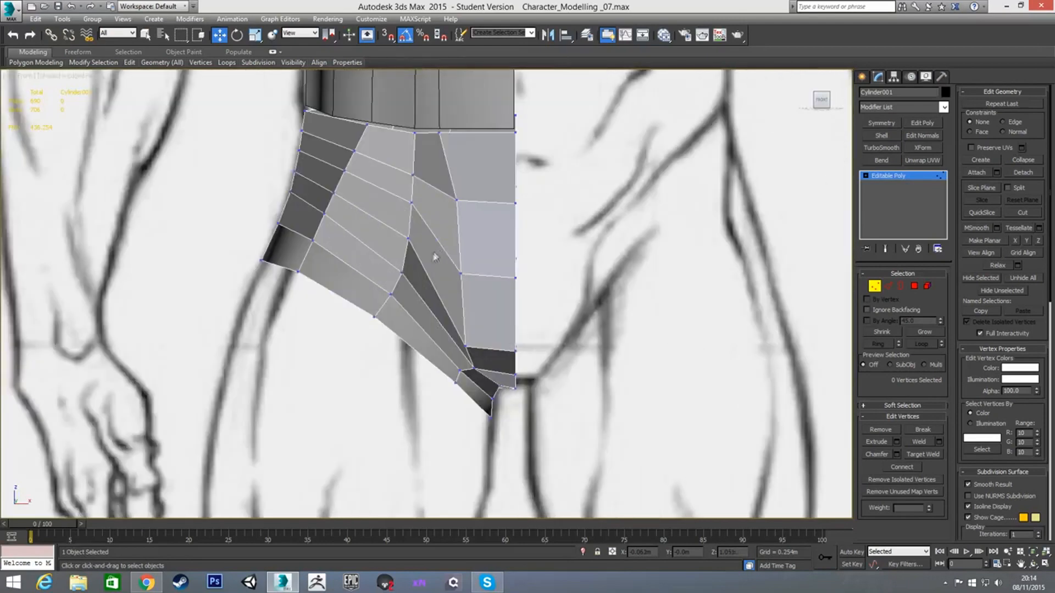
click(401, 271)
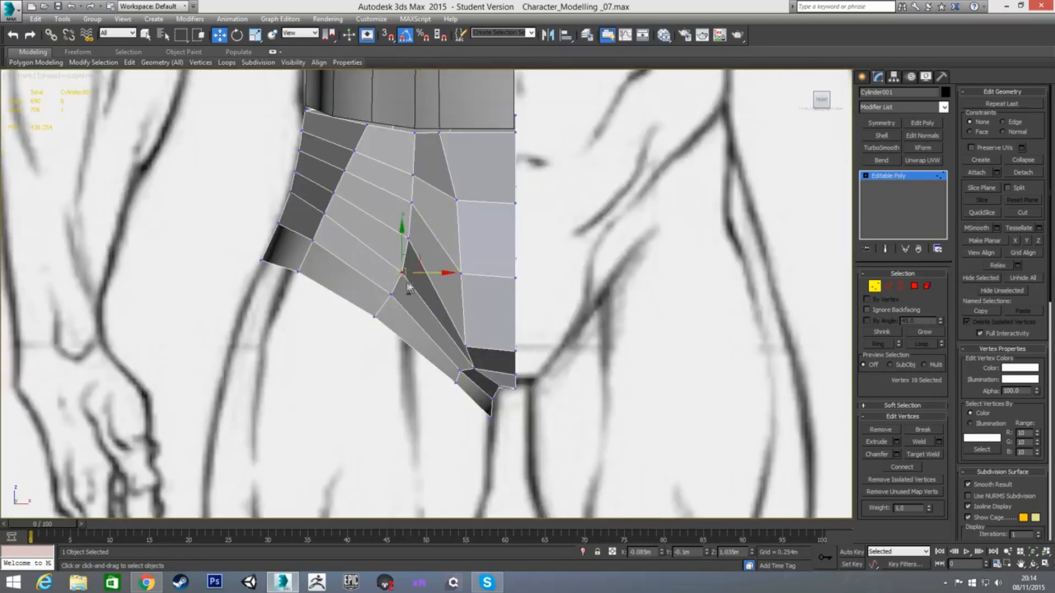
drag(429, 273, 436, 273)
click(392, 295)
click(420, 297)
click(409, 283)
click(391, 295)
drag(419, 298, 424, 292)
key(ctrl+z)
key(ctrl+z)
key(ctrl+z)
key(ctrl+z)
key(ctrl+z)
key(ctrl+z)
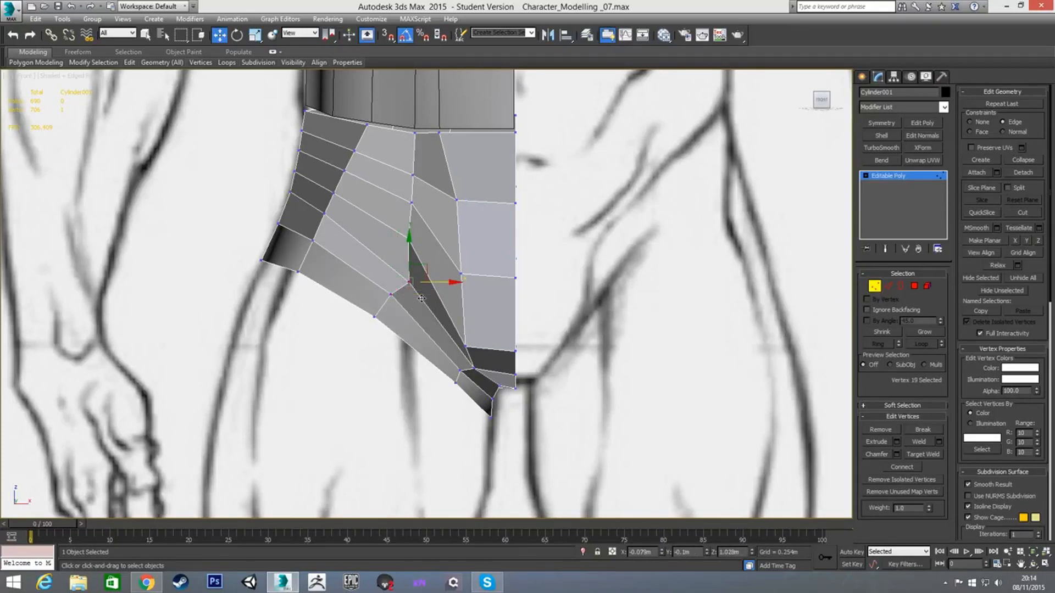
Select the stacked horizontal edges on the side of the hip and try to connect them with a vertical loop.
alt+middle_drag(413, 298, 361, 228)
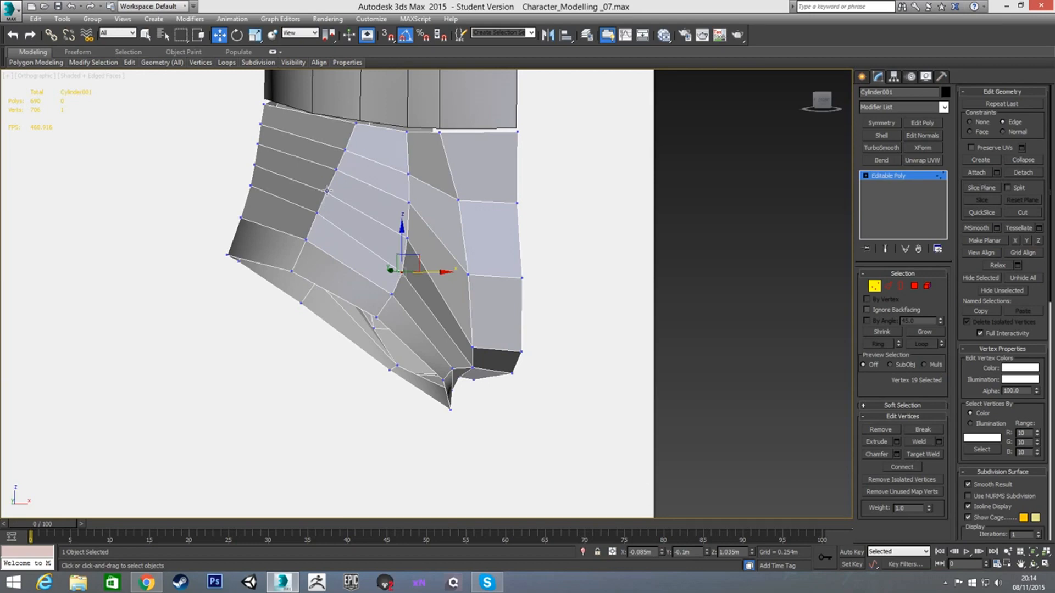
alt+middle_drag(327, 187, 422, 184)
key(2)
double_click(377, 184)
middle_drag(335, 164, 420, 187)
alt+middle_drag(420, 186, 387, 130)
click(387, 126)
shift+click(396, 147)
middle_drag(415, 125, 415, 180)
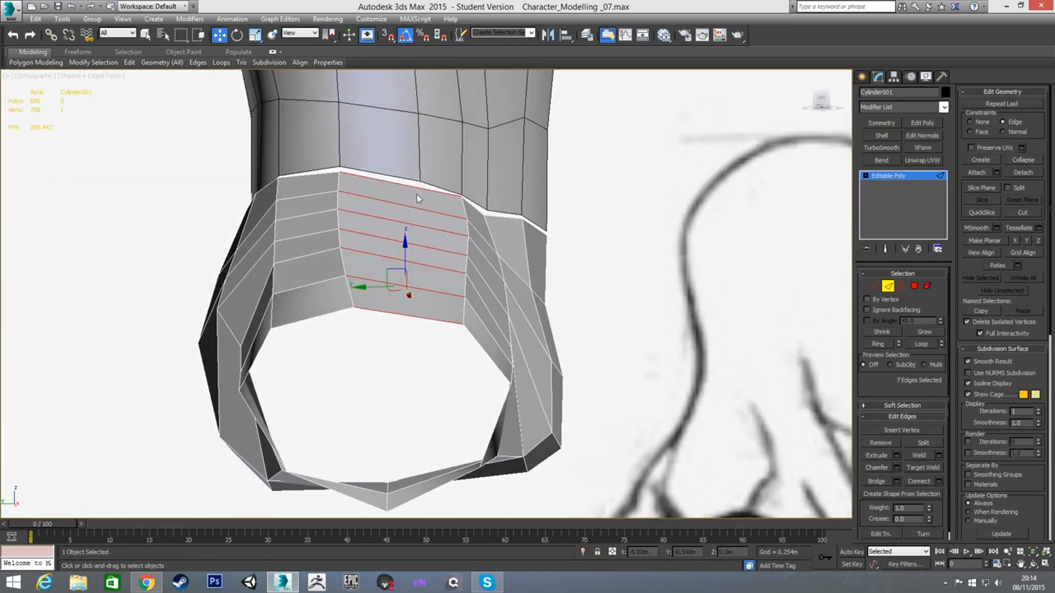
right_click(430, 263)
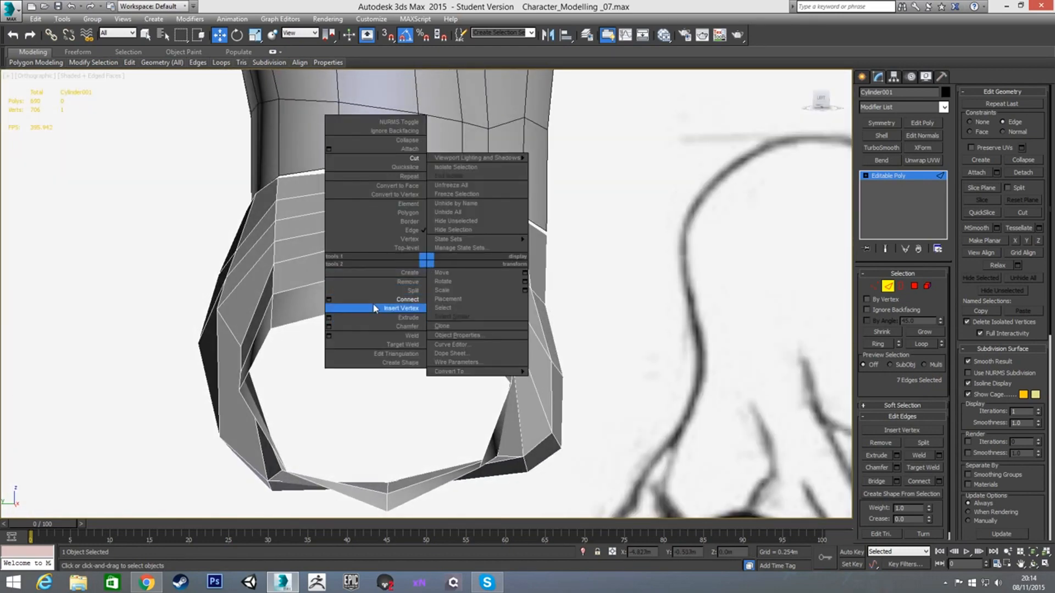
click(378, 303)
alt+middle_drag(404, 264, 399, 254)
drag(399, 254, 403, 328)
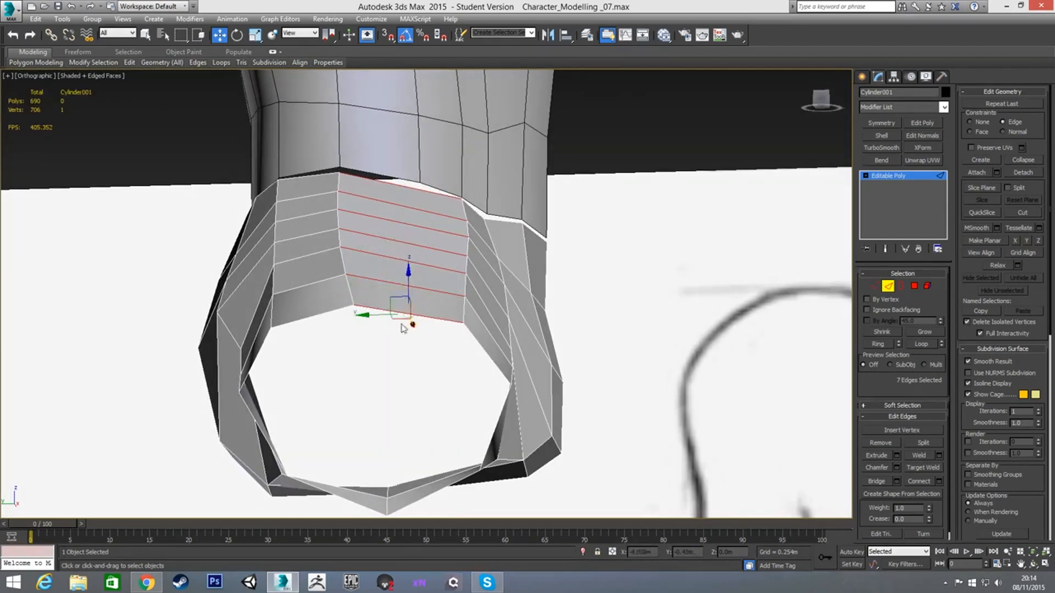
double_click(336, 310)
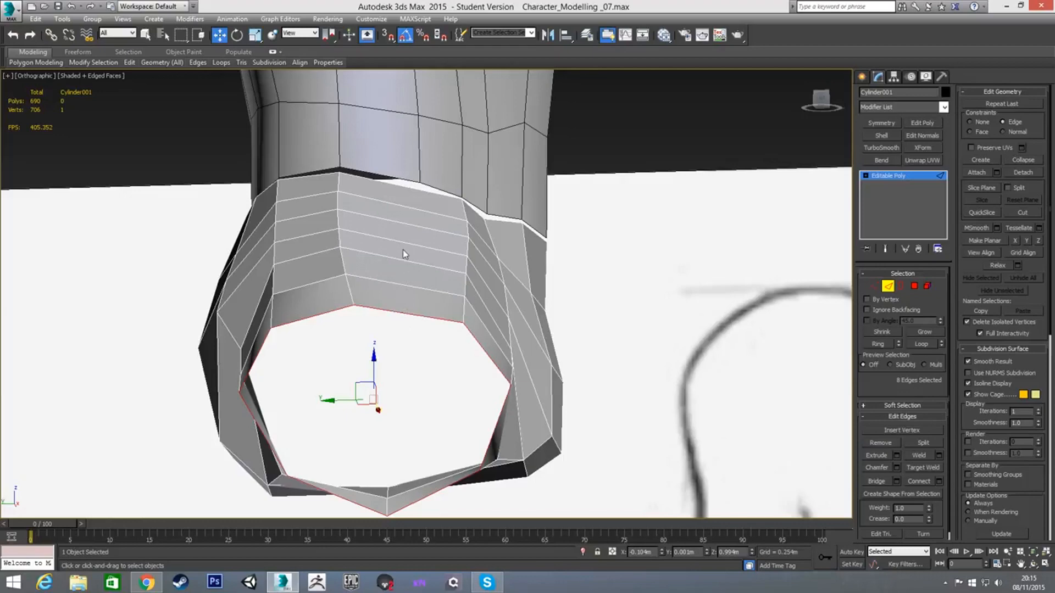
key(1)
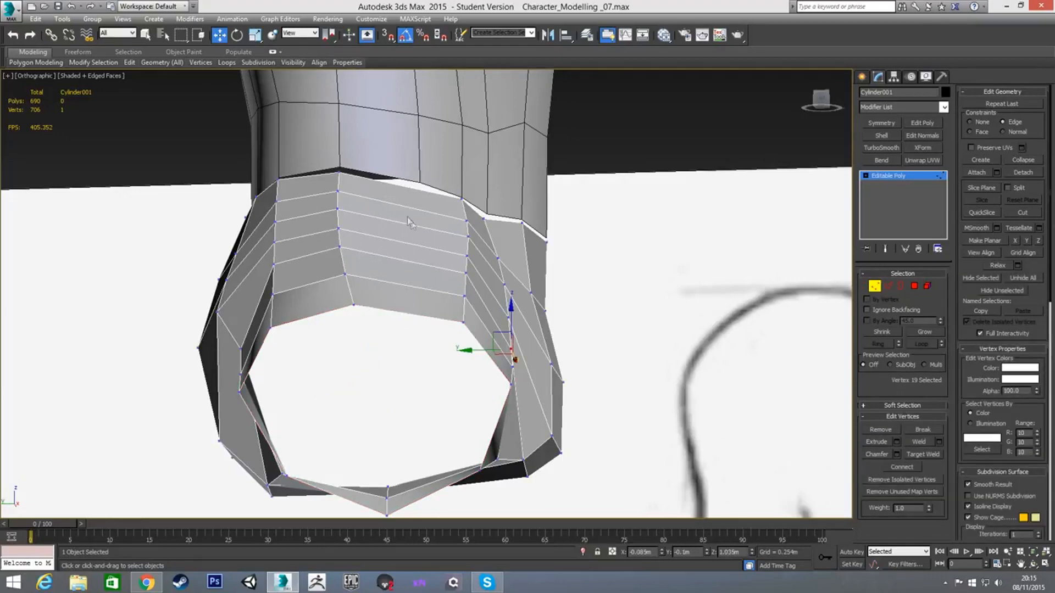
alt+middle_drag(514, 198, 822, 256)
click(875, 286)
alt+middle_drag(652, 252, 640, 223)
click(641, 223)
click(527, 182)
click(574, 271)
alt+middle_drag(537, 278, 501, 250)
scroll(501, 250, up, 2)
key(1)
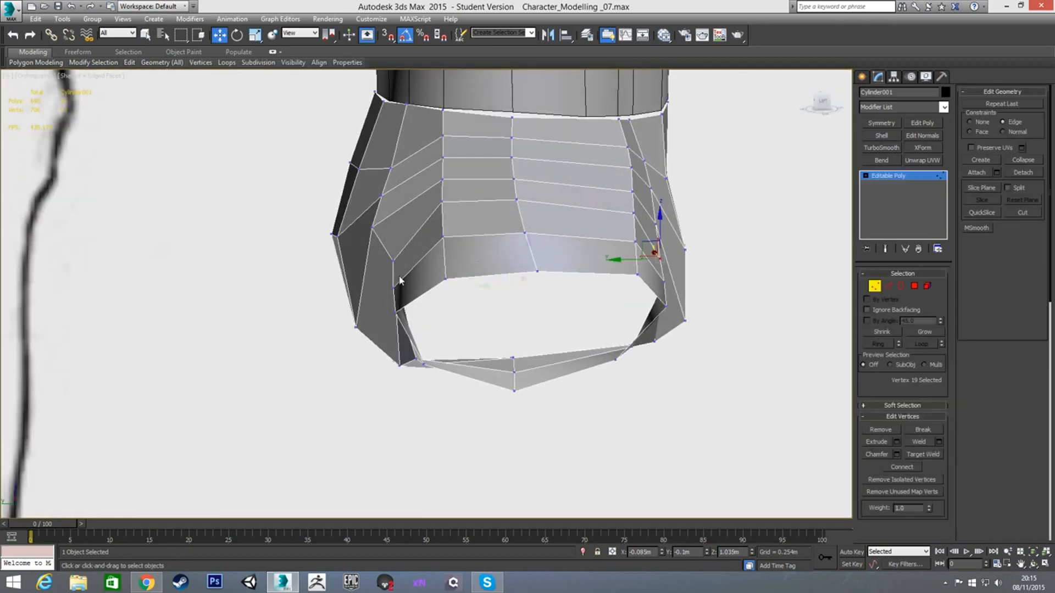
Reposition the lower, middle and upper vertices of the outer buttock column to even out its curve and spacing.
click(393, 261)
alt+middle_drag(393, 261, 358, 269)
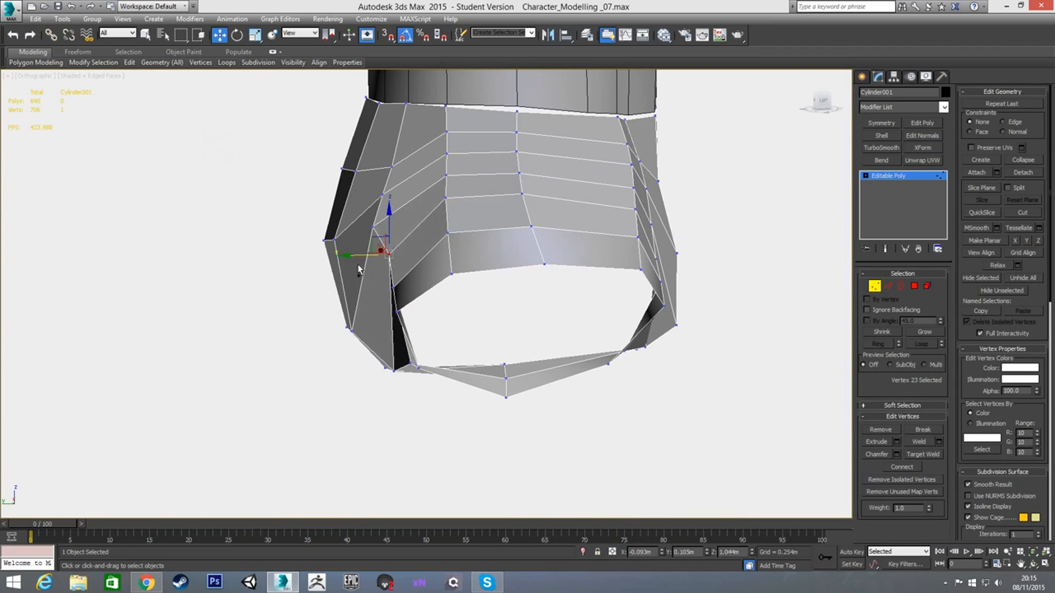
key(shift+x)
drag(363, 259, 375, 240)
mouse_move(384, 194)
mouse_down()
mouse_move(348, 197)
mouse_move(384, 176)
mouse_move(364, 194)
mouse_up()
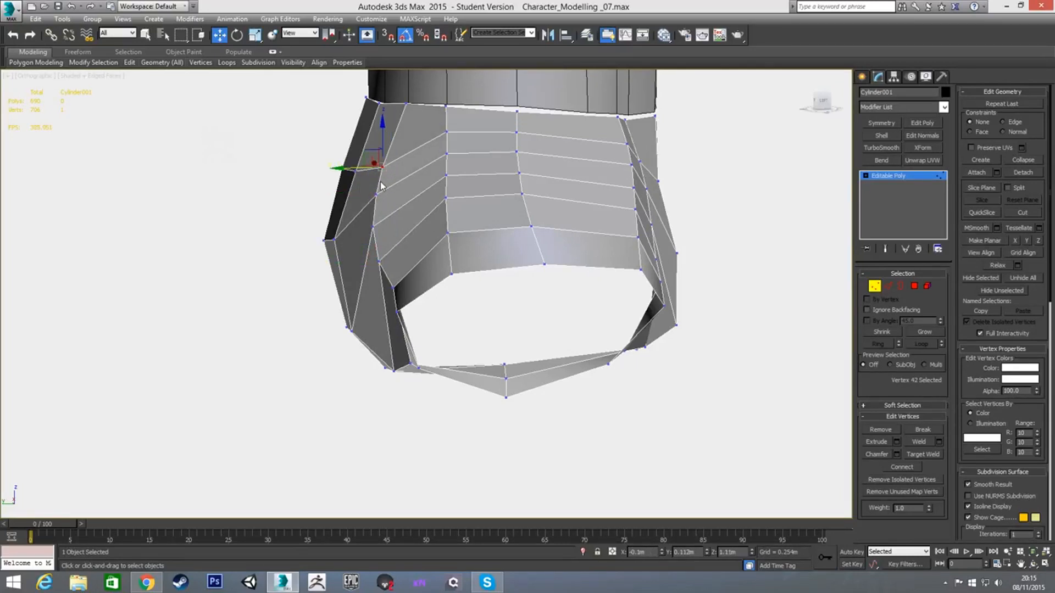
drag(383, 141, 372, 151)
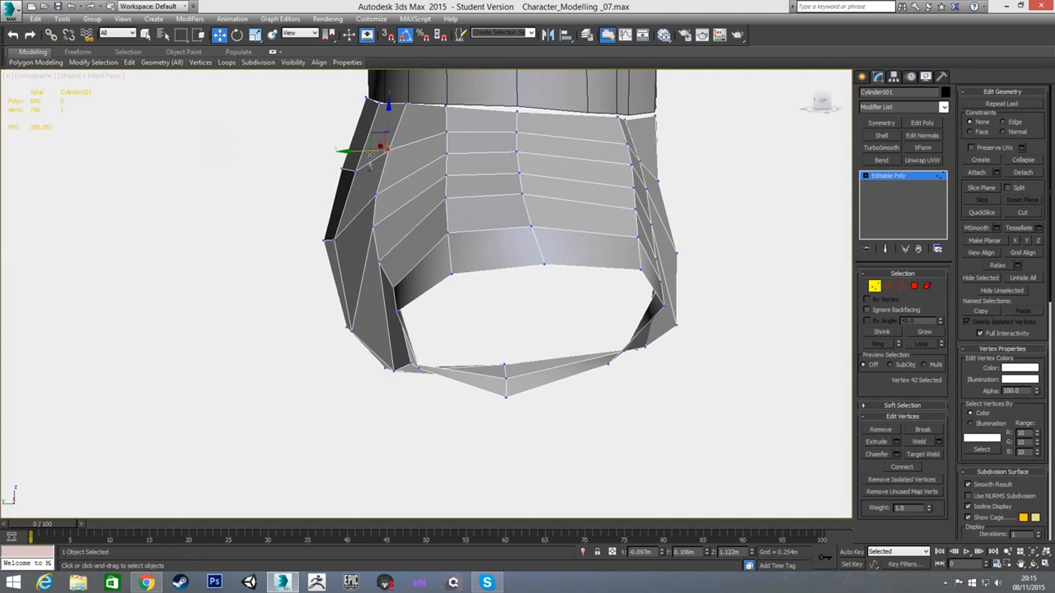
Shift the lowest vertex of the outer buttock column sideways and raise the vertex above it to smooth the crease.
alt+middle_drag(356, 224, 449, 225)
click(382, 262)
drag(350, 263, 345, 263)
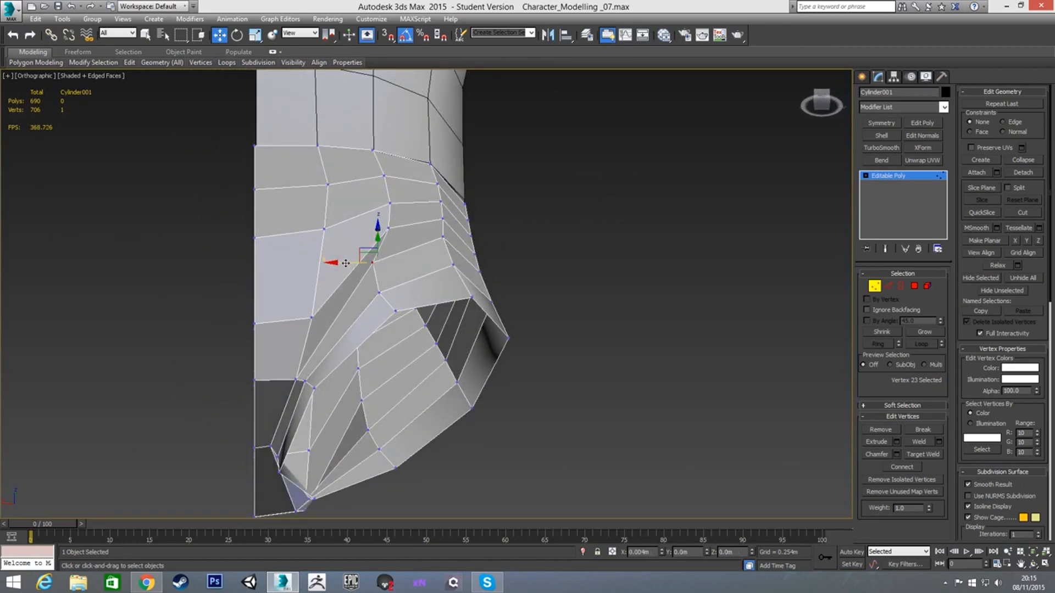
alt+middle_drag(399, 249, 444, 215)
alt+middle_drag(465, 183, 517, 301)
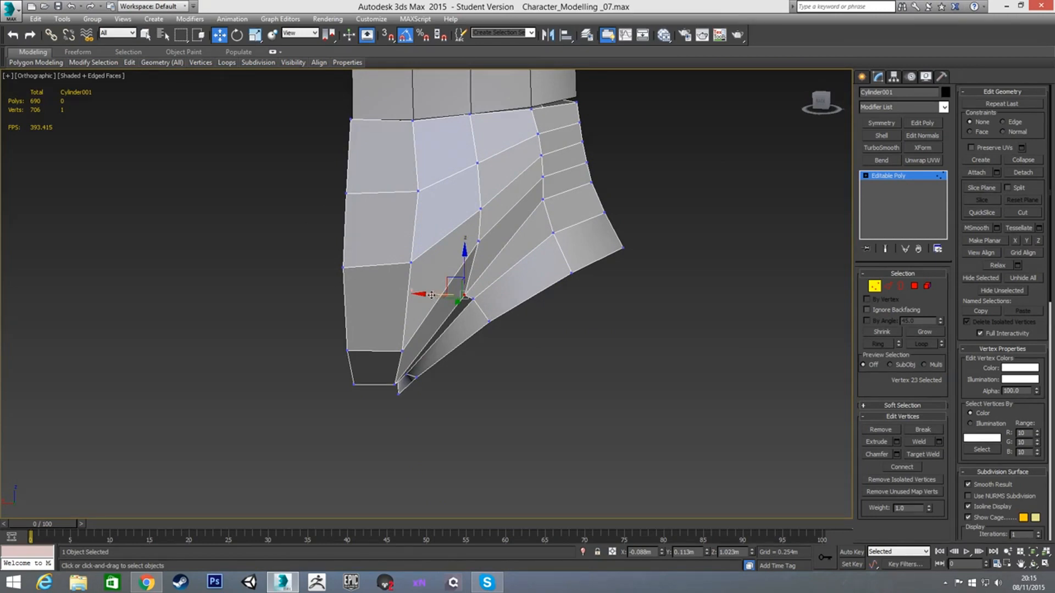
alt+middle_drag(432, 295, 520, 276)
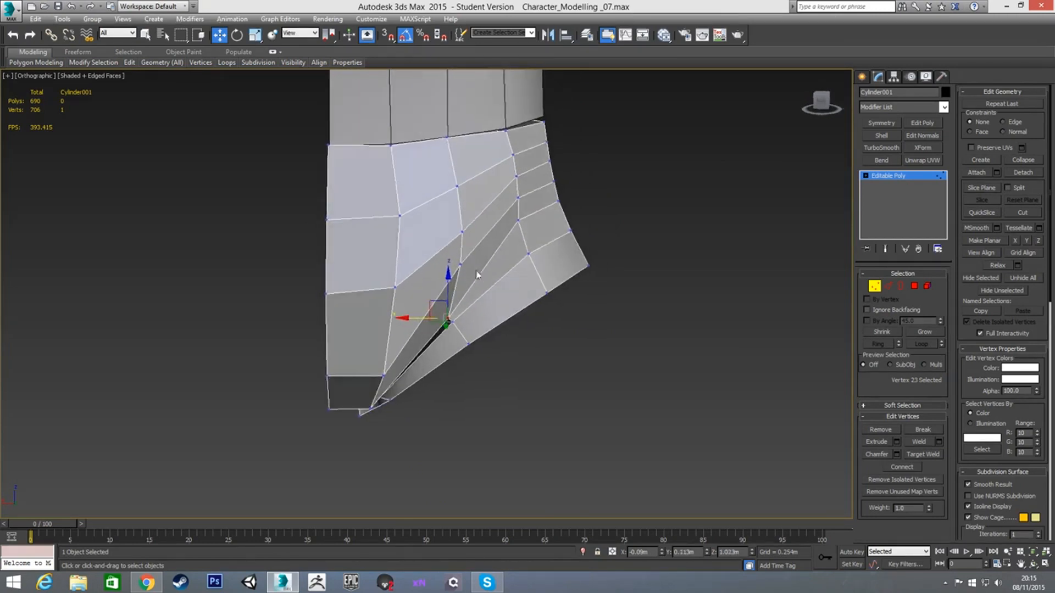
click(461, 265)
drag(438, 265, 435, 234)
Pull the upper buttock vertex near the centre line outward to round the back of the pelvis.
click(457, 186)
alt+middle_drag(437, 189, 401, 208)
click(401, 207)
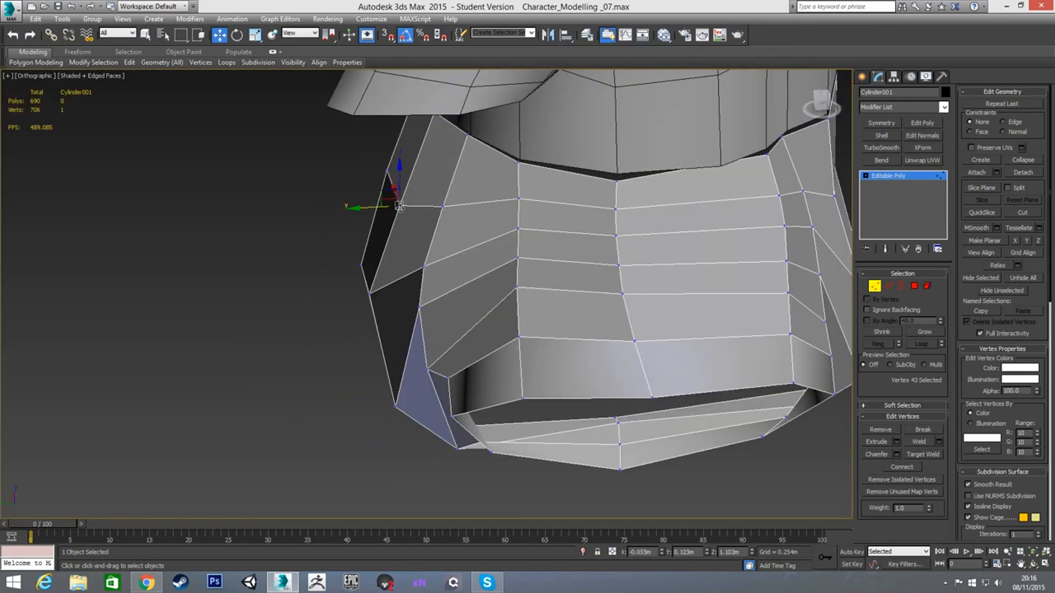
drag(396, 207, 381, 269)
mouse_move(381, 269)
alt+middle_down()
mouse_move(516, 230)
mouse_move(419, 259)
mouse_move(478, 252)
mouse_move(436, 248)
mouse_move(501, 229)
mouse_move(489, 275)
mouse_move(426, 252)
mouse_move(472, 277)
alt+middle_up()
scroll(477, 249, up, 4)
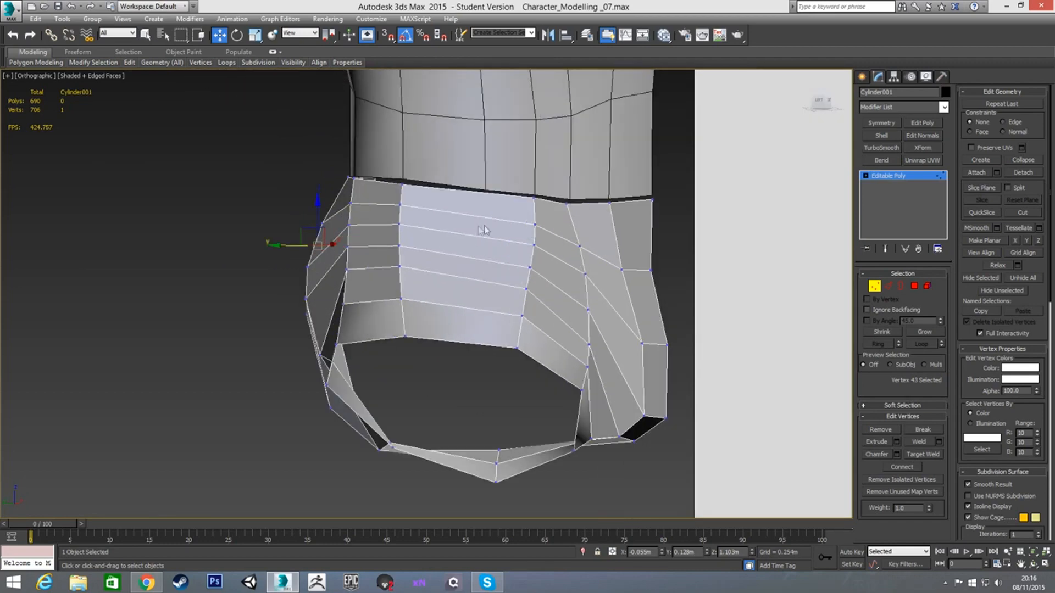
Leave vertex editing and select the whole pelvis mesh as an element.
click(874, 286)
scroll(510, 233, down, 4)
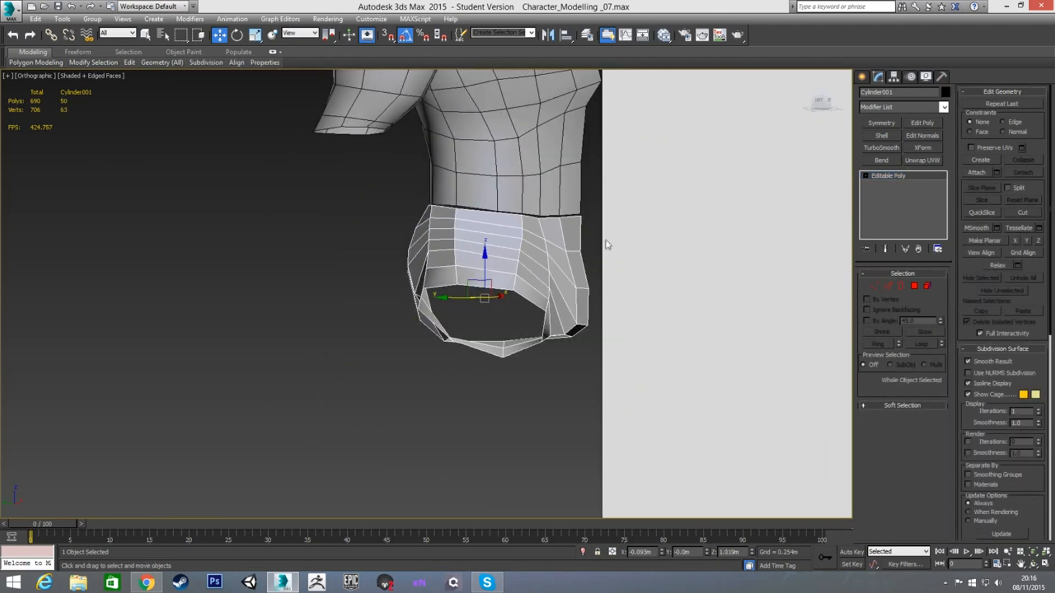
click(608, 242)
click(527, 228)
key(l)
key(5)
click(498, 248)
alt+middle_drag(499, 248, 540, 229)
key(l)
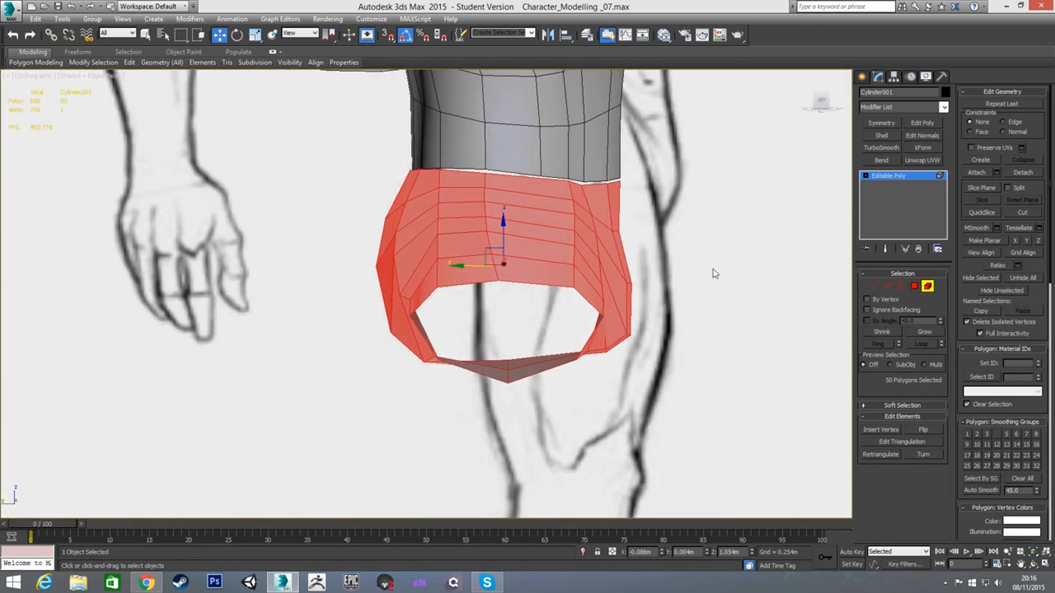
Open the Relax settings for the selected pelvis element and set the amount to 0.25.
alt+middle_drag(584, 240, 568, 236)
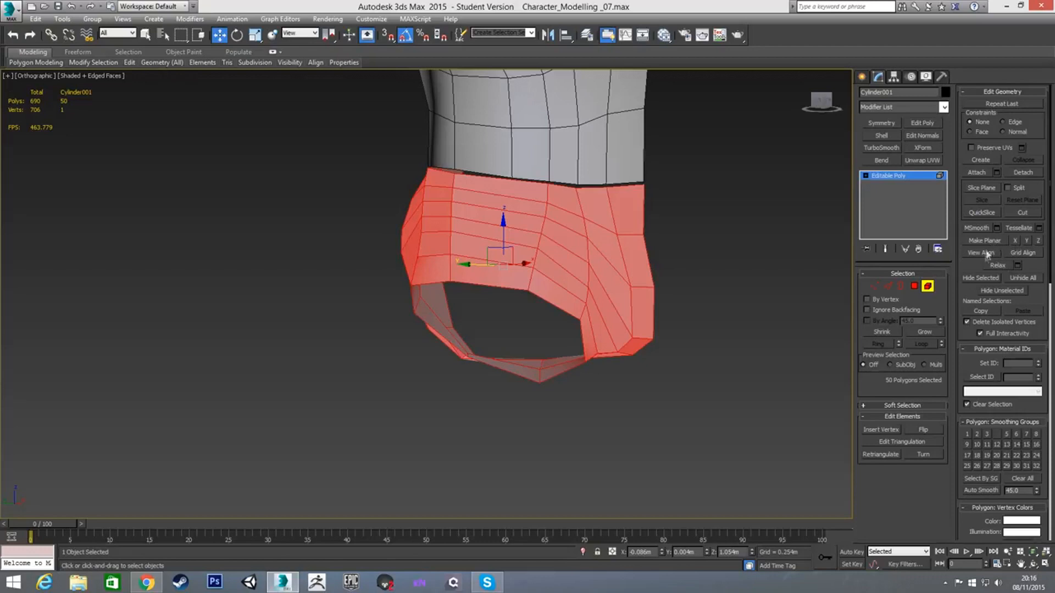
click(1018, 266)
alt+drag(592, 241, 607, 227)
mouse_move(606, 227)
alt+middle_down()
mouse_move(624, 212)
mouse_move(607, 226)
alt+middle_up()
mouse_move(433, 298)
mouse_down()
mouse_move(443, 265)
mouse_move(439, 297)
mouse_up()
alt+middle_drag(468, 245, 507, 241)
scroll(507, 241, up, 2)
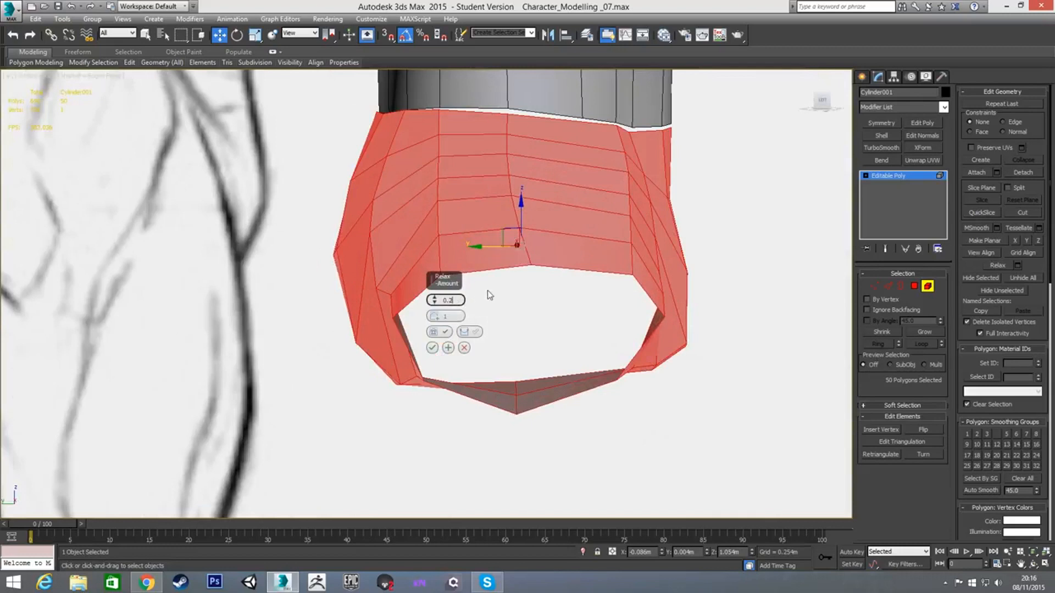
key(Return)
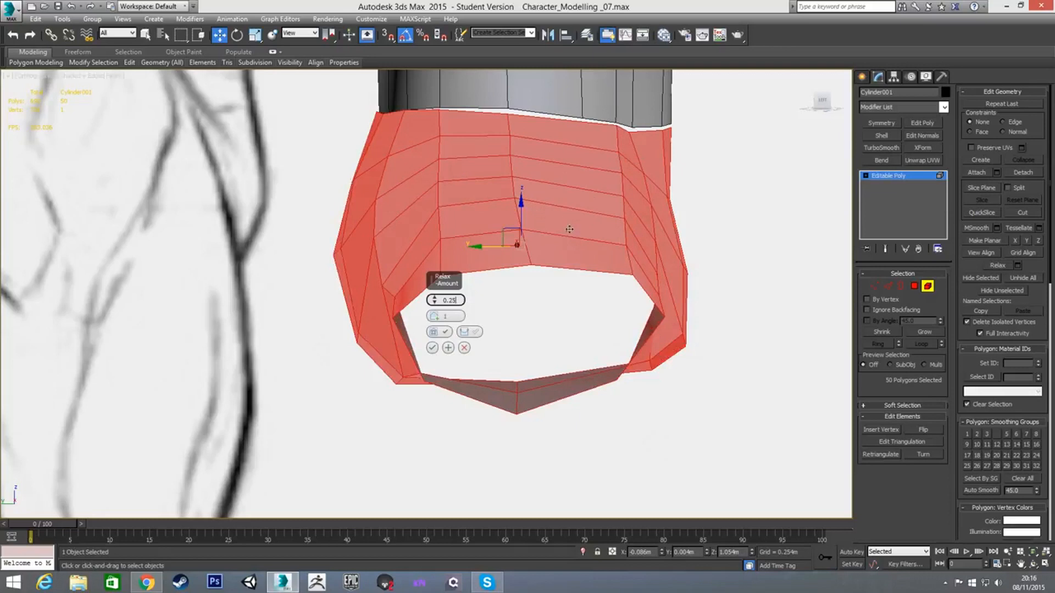
Set the relax amount to 0 and back to 0.25 to compare the mesh flow.
text(0)
key(Return)
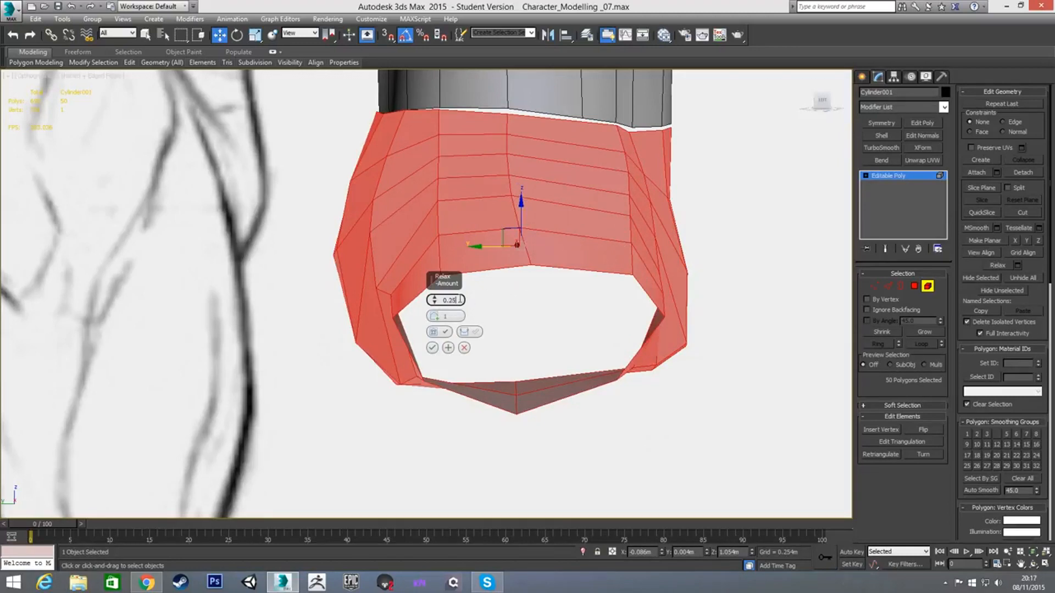
key(Return)
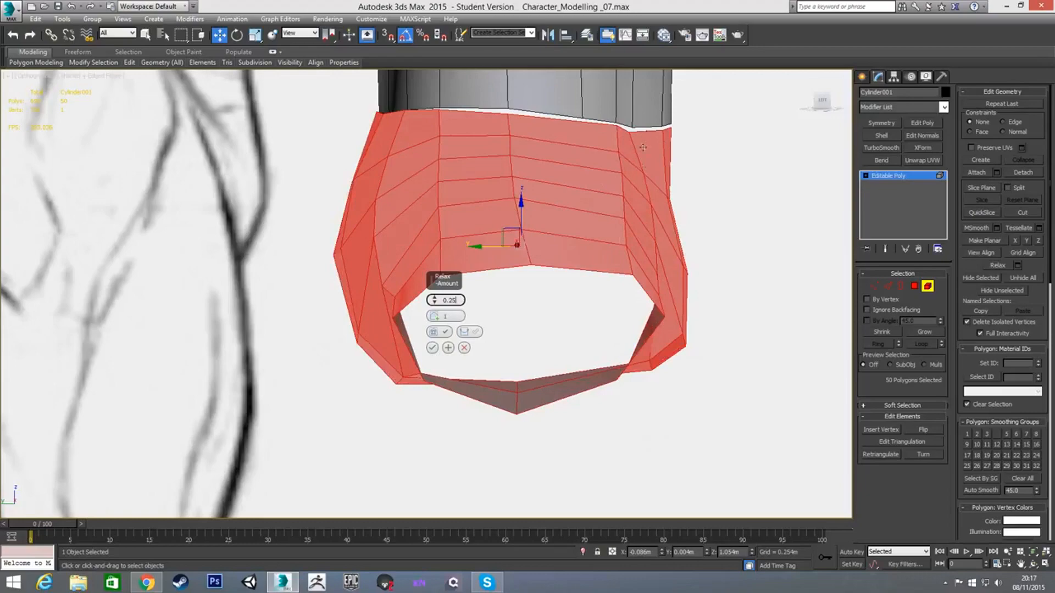
Discard the 0.25 relax preview and relax the whole pelvis element with an amount of 0.1.
alt+middle_drag(627, 244, 600, 289)
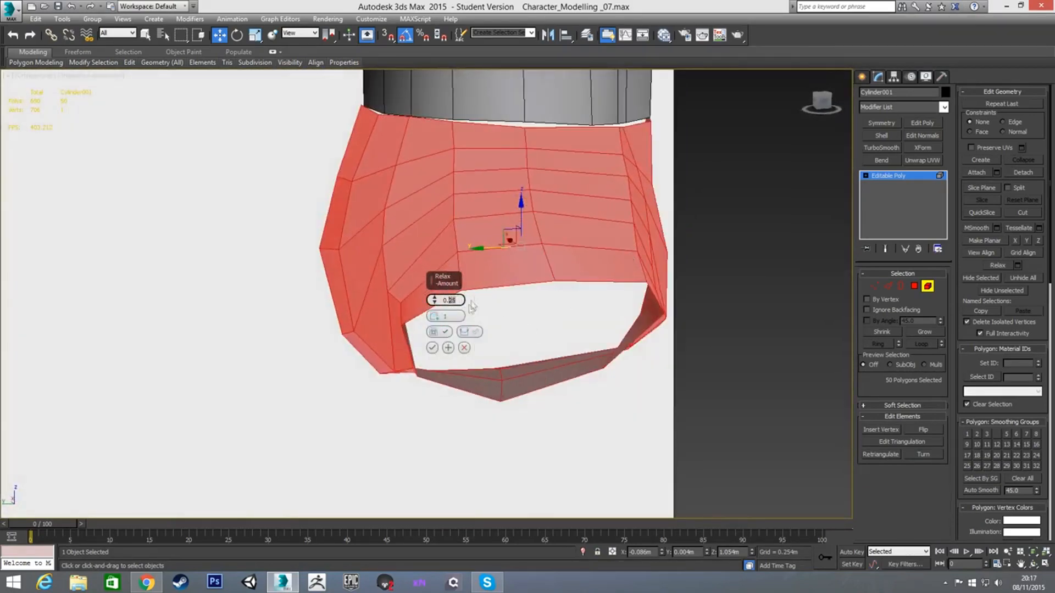
key(1)
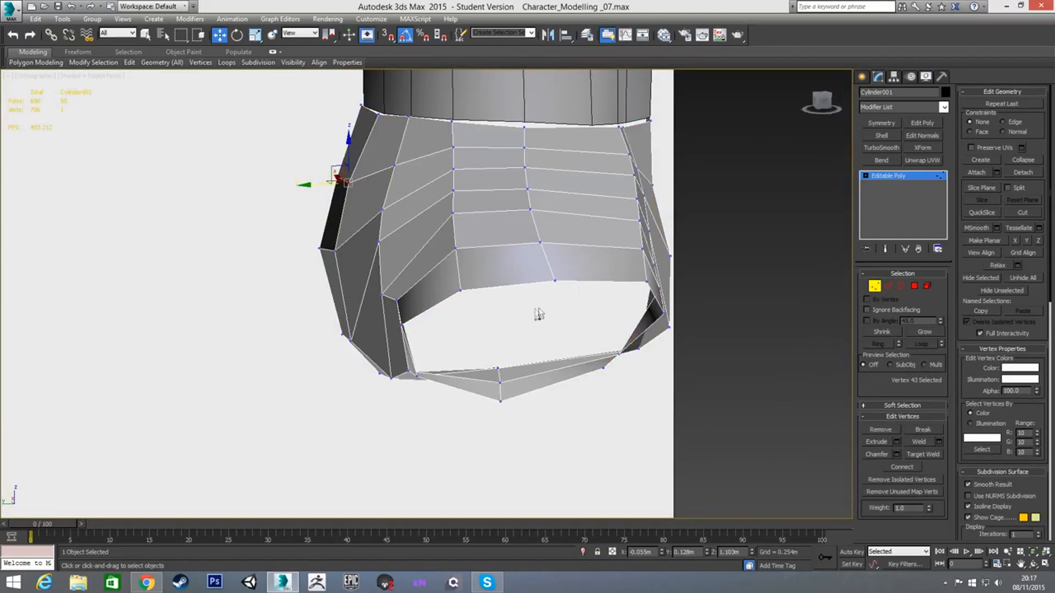
key(1)
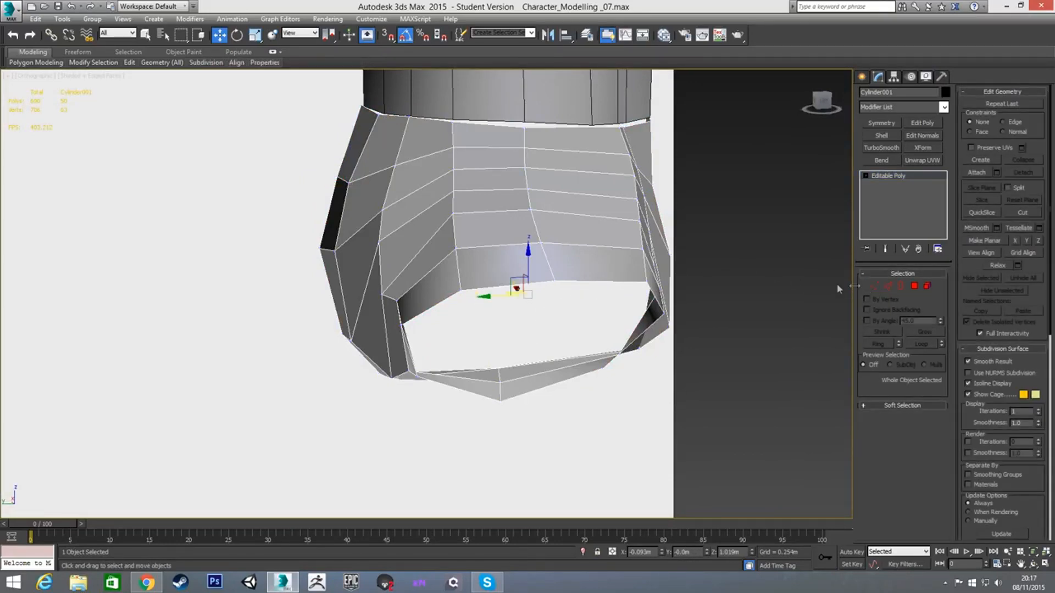
click(928, 286)
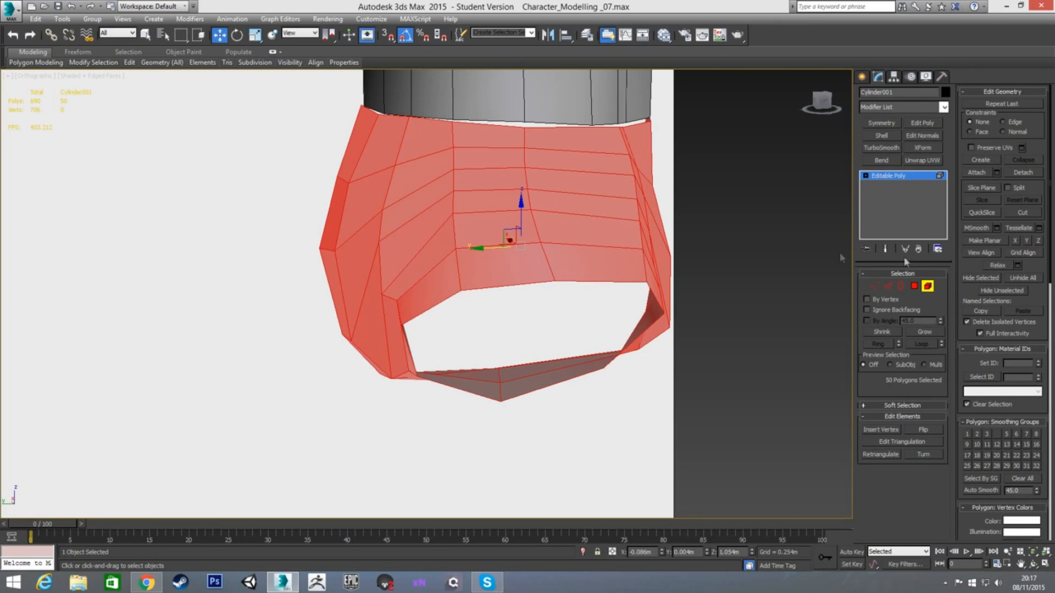
click(1018, 266)
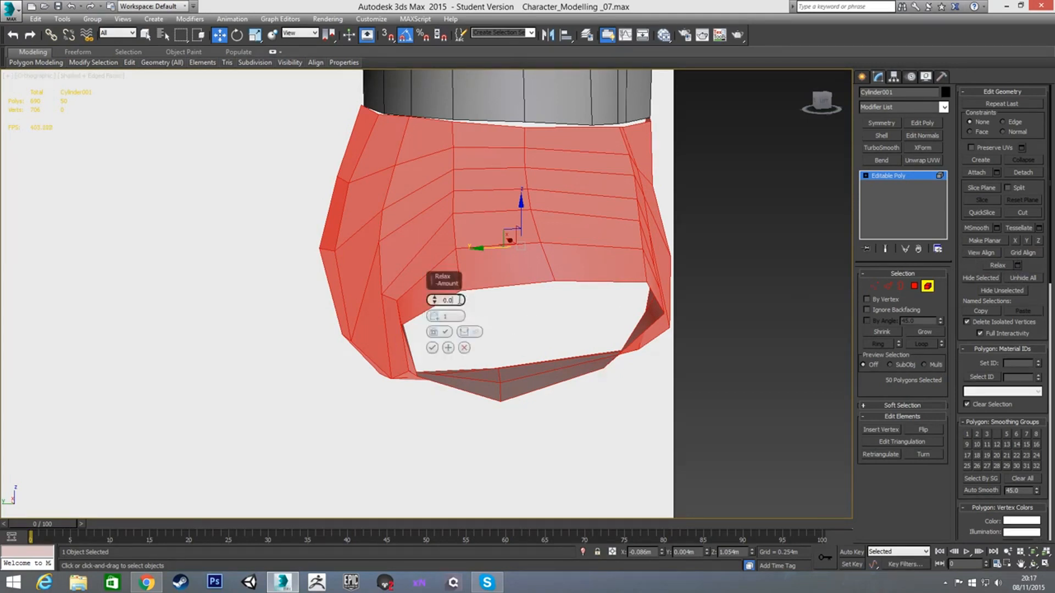
key(Return)
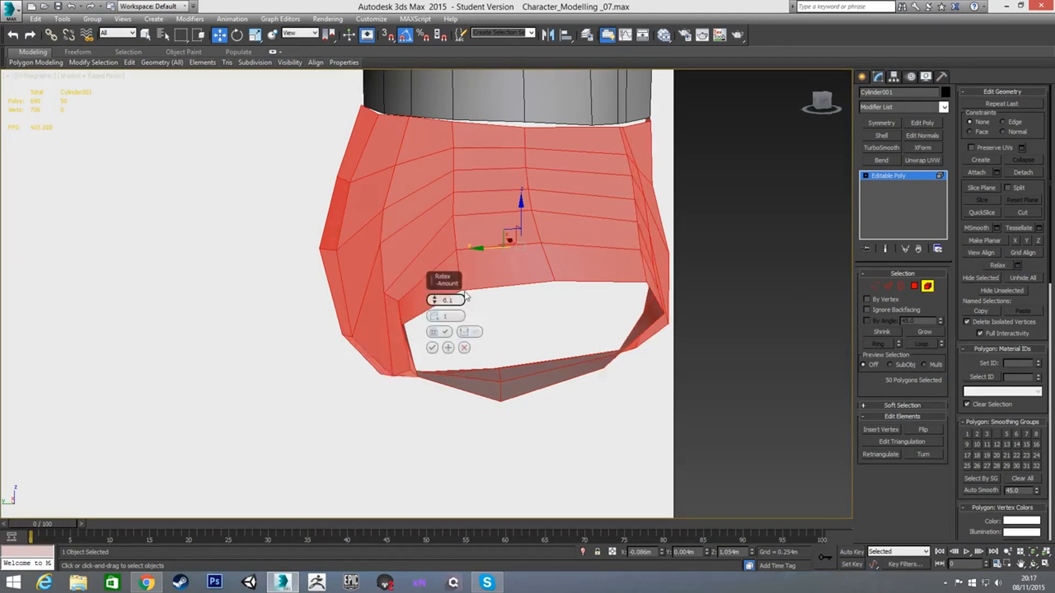
click(435, 315)
drag(435, 318, 481, 402)
click(432, 348)
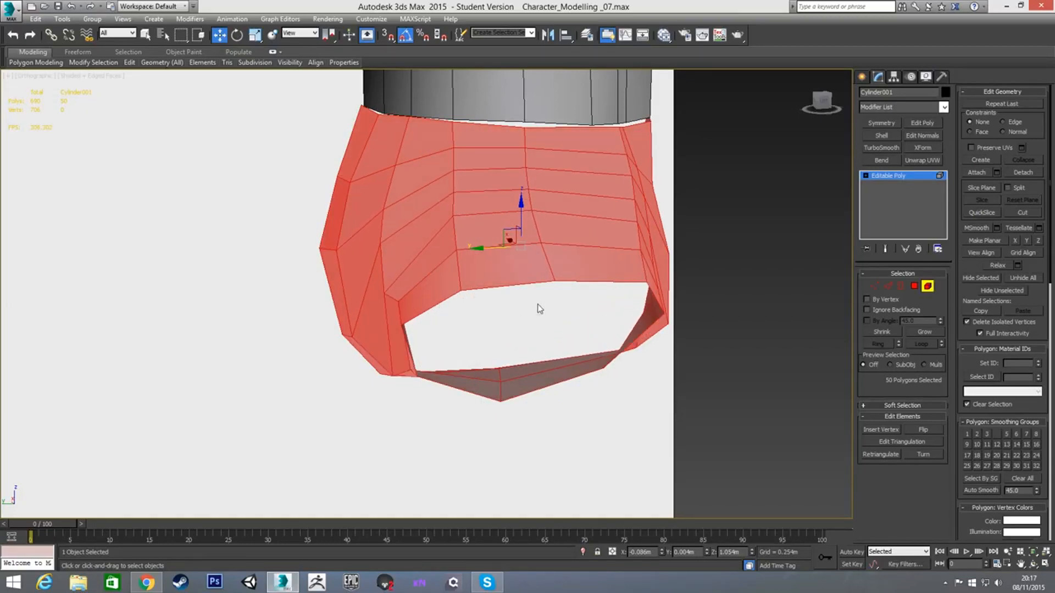
Compare the relaxed pelvis with the front and left reference drawings at vertex level.
alt+middle_drag(539, 308, 438, 291)
key(f)
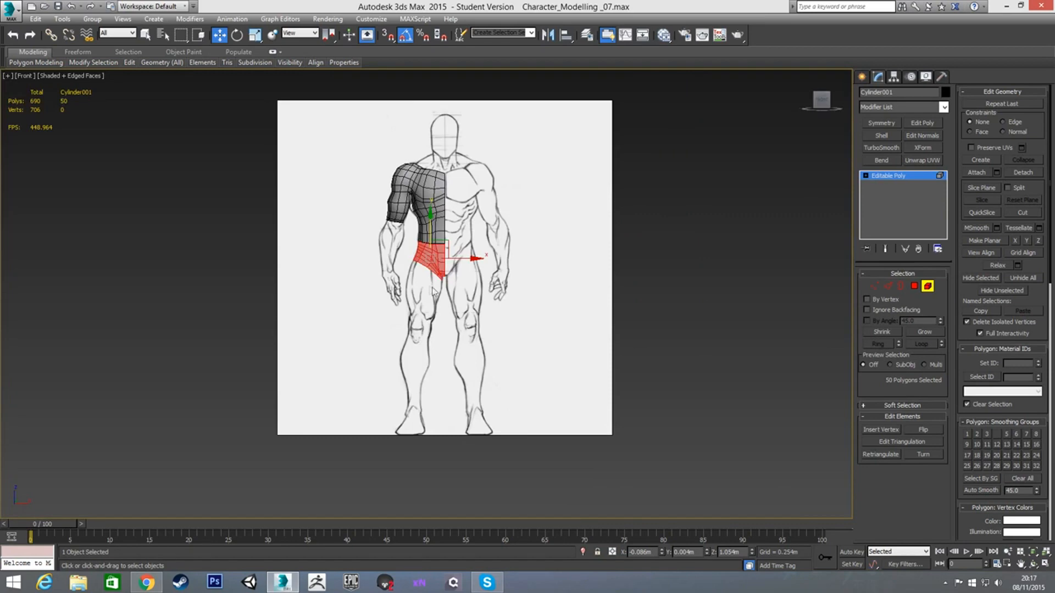
scroll(416, 254, up, 10)
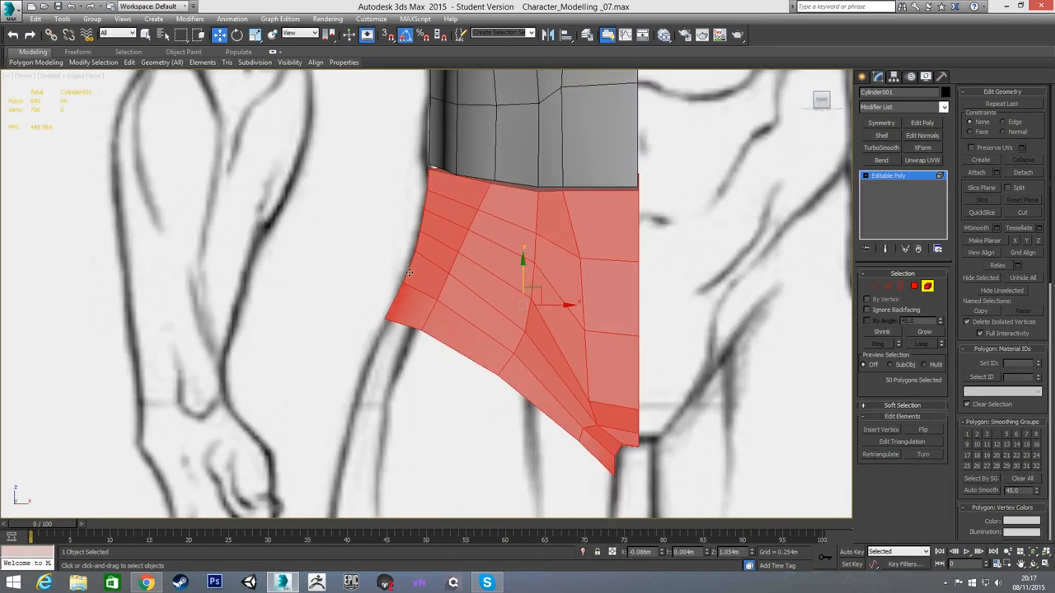
key(1)
middle_drag(585, 276, 577, 236)
scroll(577, 236, down, 3)
mouse_move(503, 275)
alt+middle_down()
mouse_move(604, 235)
mouse_move(656, 238)
mouse_move(743, 205)
mouse_move(730, 236)
mouse_move(662, 259)
alt+middle_up()
key(f)
key(l)
scroll(580, 250, down, 5)
scroll(443, 245, up, 8)
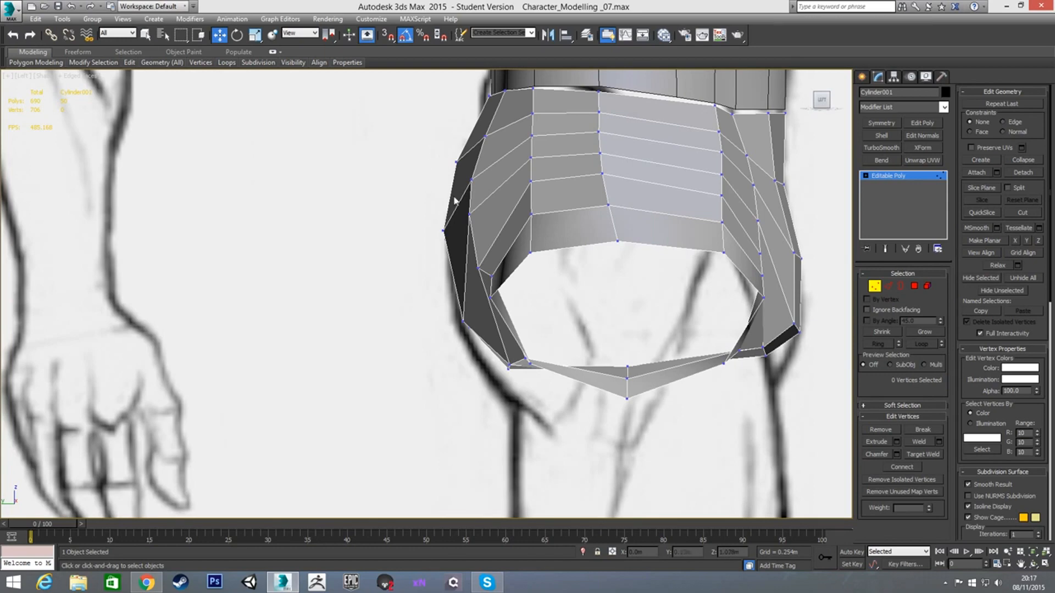
Select the two crotch vertices by the centre line and move them slightly downward.
scroll(454, 200, down, 2)
mouse_move(536, 292)
alt+middle_down()
mouse_move(452, 288)
mouse_move(518, 312)
alt+middle_up()
scroll(568, 314, up, 3)
click(560, 304)
ctrl+click(577, 306)
drag(570, 278, 570, 281)
mouse_move(570, 280)
alt+middle_down()
mouse_move(593, 306)
mouse_move(584, 299)
mouse_move(609, 302)
alt+middle_up()
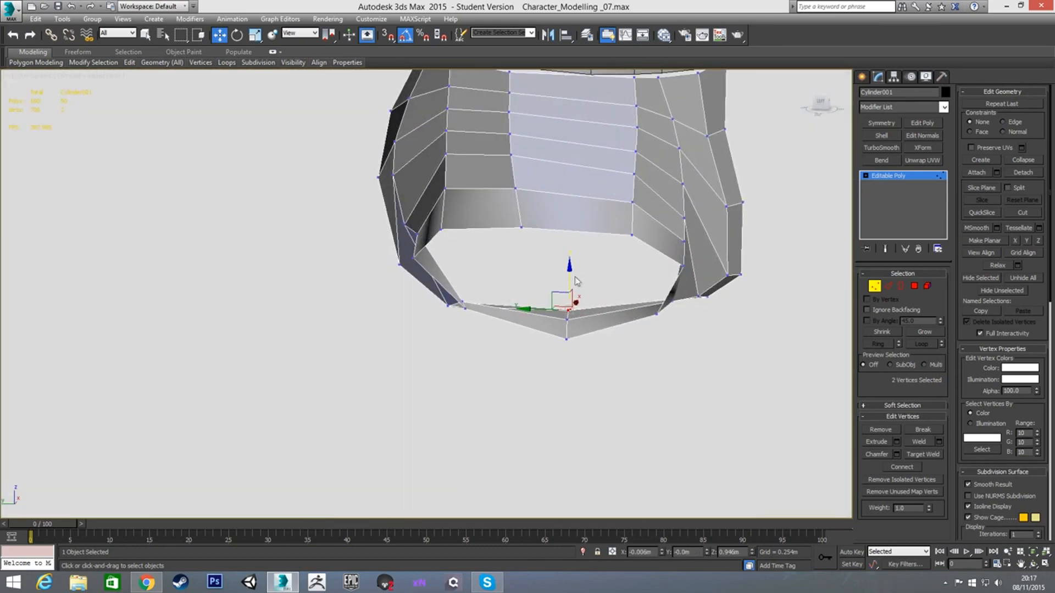
Examine the pelvis shape together with the half torso from below, the front and the side.
mouse_move(596, 281)
alt+middle_down()
mouse_move(576, 260)
mouse_move(566, 269)
mouse_move(575, 302)
alt+middle_up()
scroll(589, 184, down, 2)
mouse_move(589, 184)
middle_down()
mouse_move(564, 246)
mouse_move(554, 201)
mouse_move(541, 193)
mouse_move(517, 220)
mouse_move(524, 212)
middle_up()
scroll(565, 245, down, 2)
middle_drag(523, 212, 520, 271)
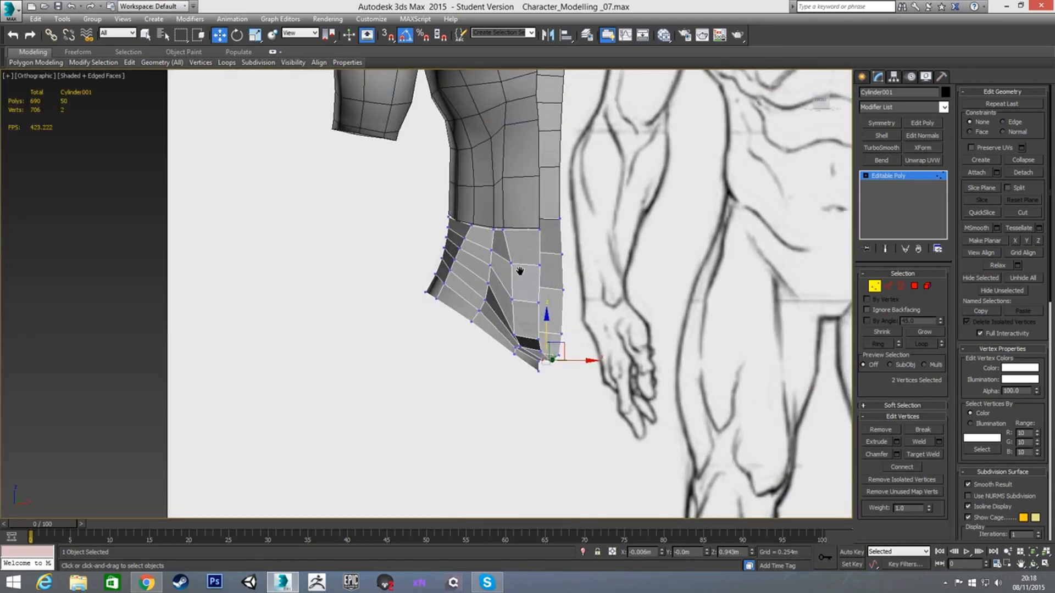
scroll(529, 236, down, 2)
scroll(529, 234, down, 3)
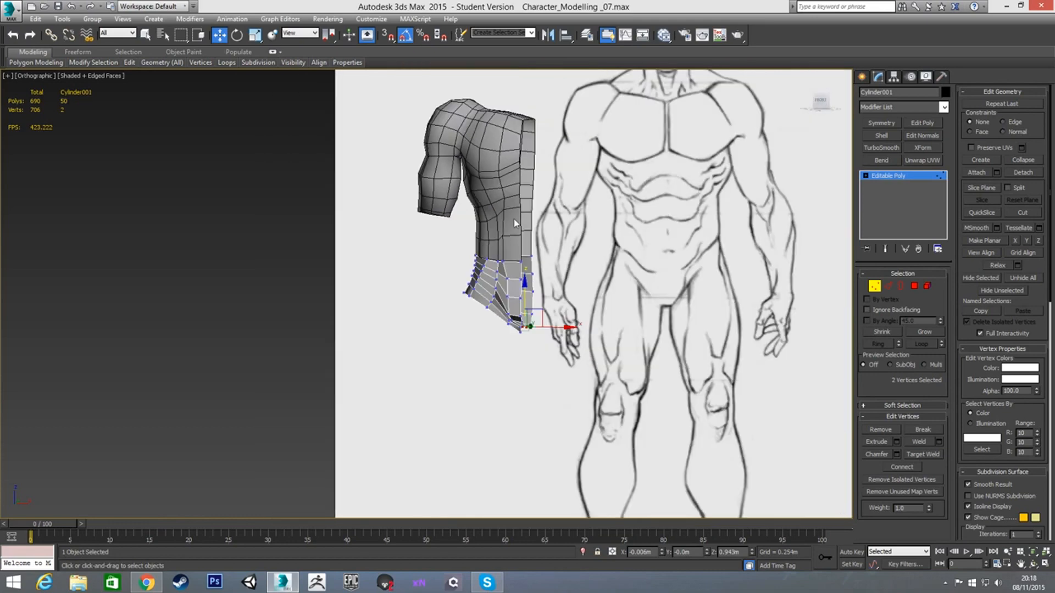
mouse_move(515, 233)
alt+middle_down()
mouse_move(555, 207)
mouse_move(557, 235)
alt+middle_up()
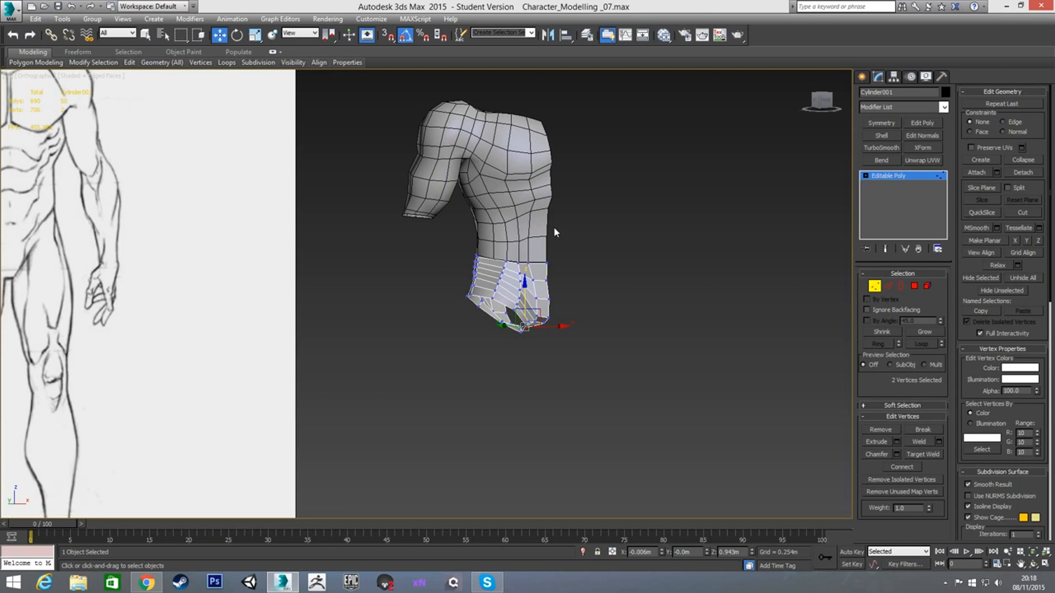
Leave vertex editing and attach the pelvis mesh to the Base_Human torso.
click(873, 290)
click(669, 297)
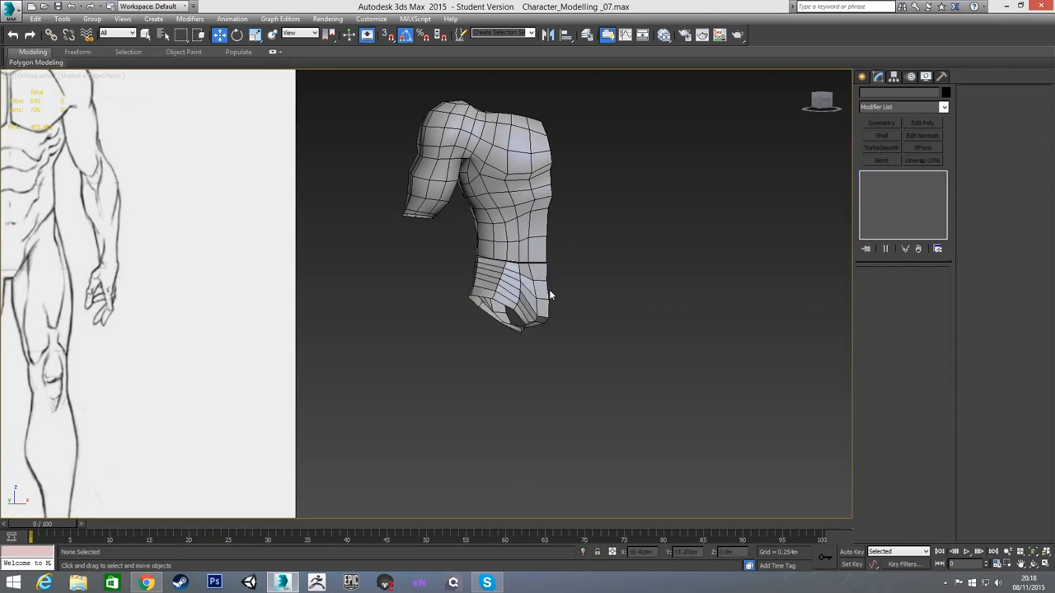
click(533, 291)
click(764, 183)
click(510, 216)
click(977, 172)
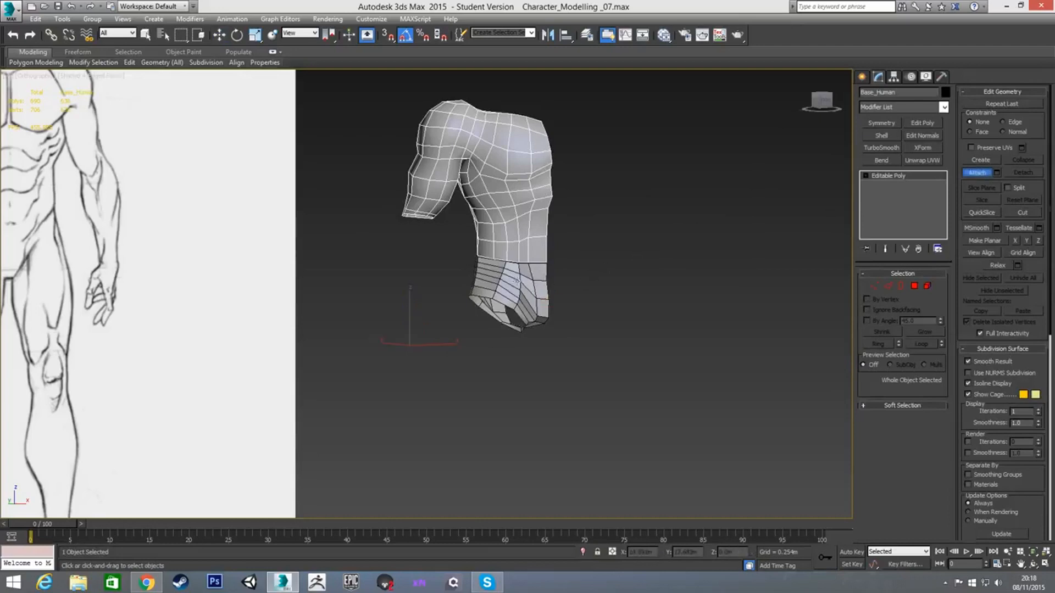
key(w)
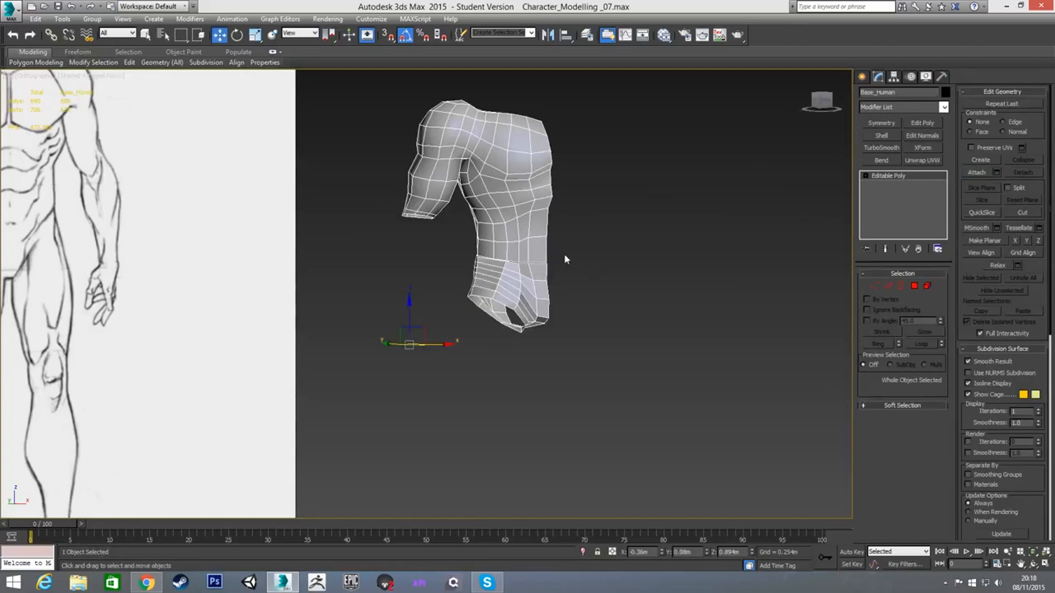
Unhide all hidden polygons of the combined mesh to bring back the forearm and hand.
key(4)
click(514, 235)
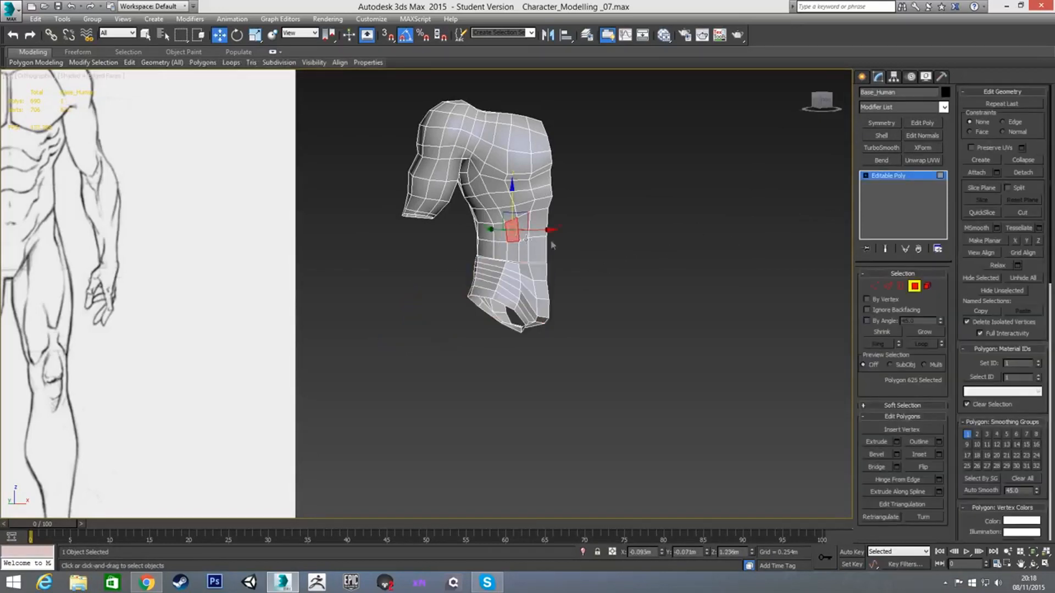
click(1019, 279)
click(510, 296)
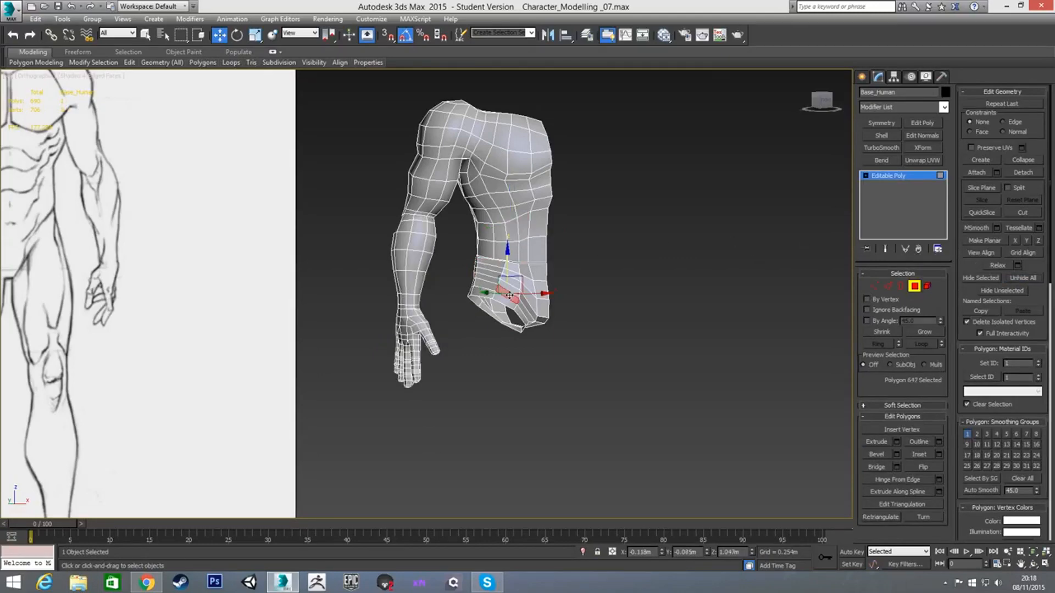
Target weld the pelvis's front centre-line waist vertex to the matching vertex on the torso's lower edge.
scroll(491, 276, up, 6)
key(1)
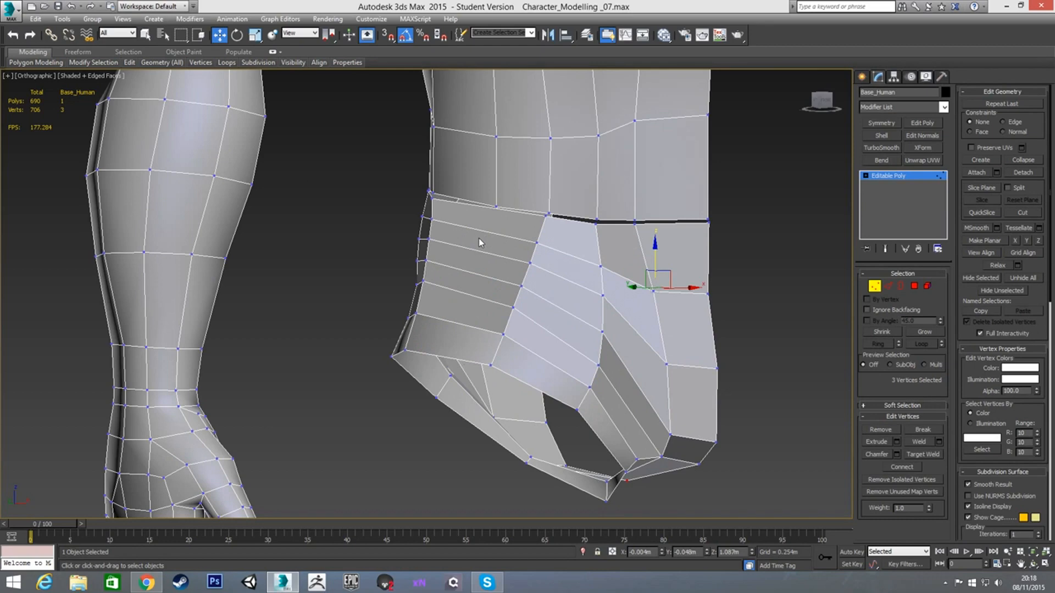
alt+middle_drag(709, 250, 708, 259)
right_click(737, 254)
click(683, 330)
scroll(710, 236, up, 5)
scroll(711, 236, up, 3)
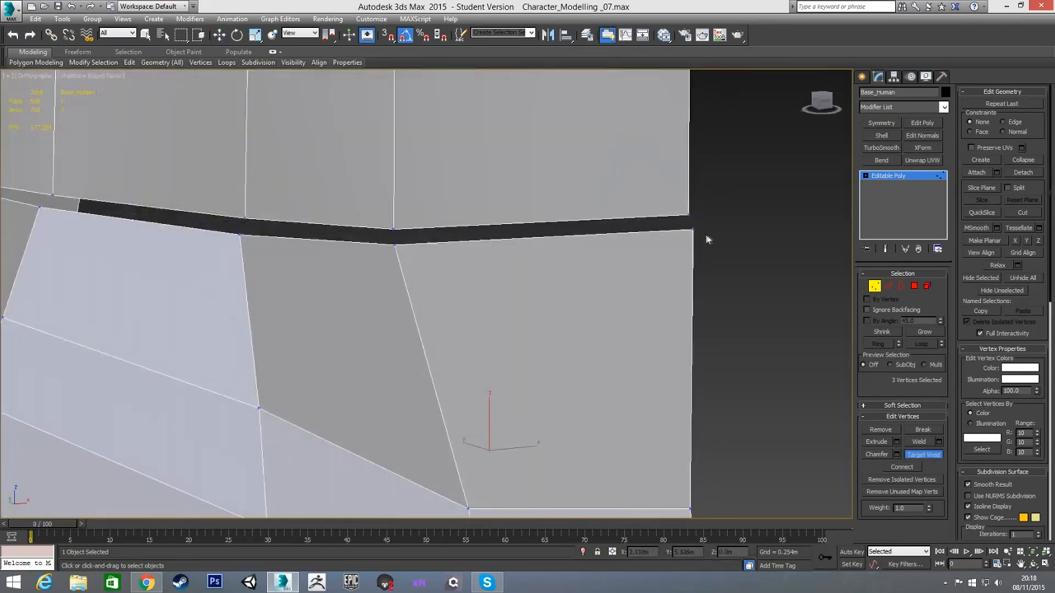
click(690, 230)
click(688, 215)
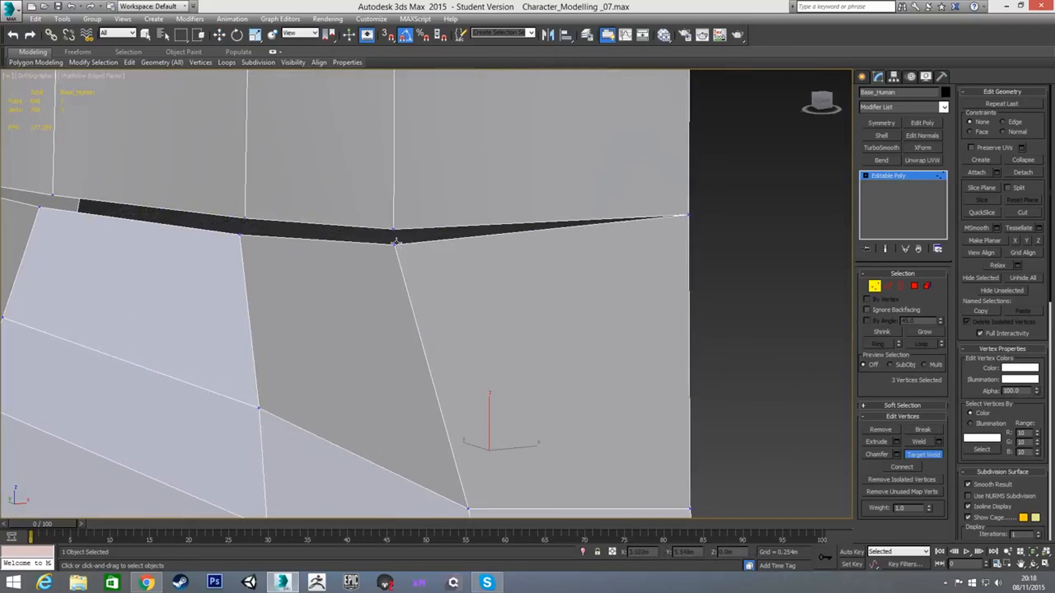
Target weld the next three front waist vertices of the pelvis to the torso, working outward from the centre line.
click(394, 230)
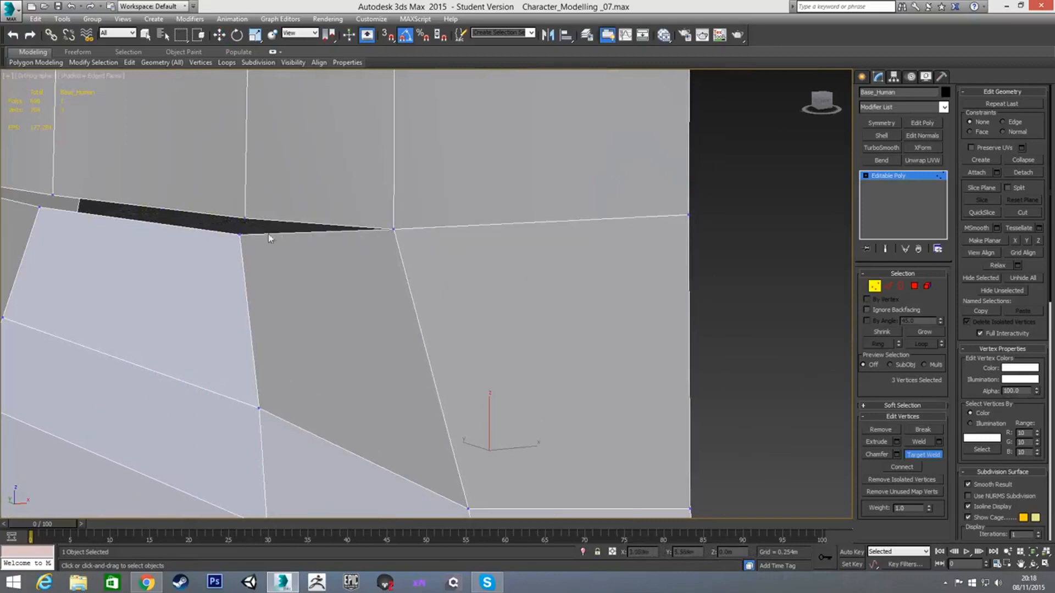
click(244, 219)
scroll(485, 223, down, 3)
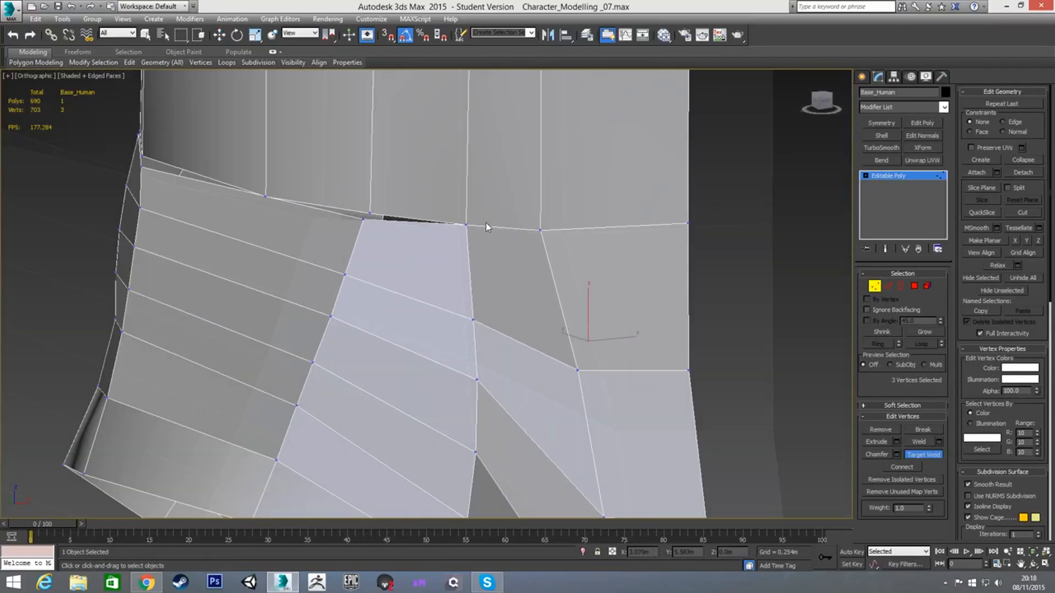
click(369, 213)
Target weld the centre-line waist vertex at the back and its neighbour to the torso.
alt+middle_drag(352, 209, 368, 225)
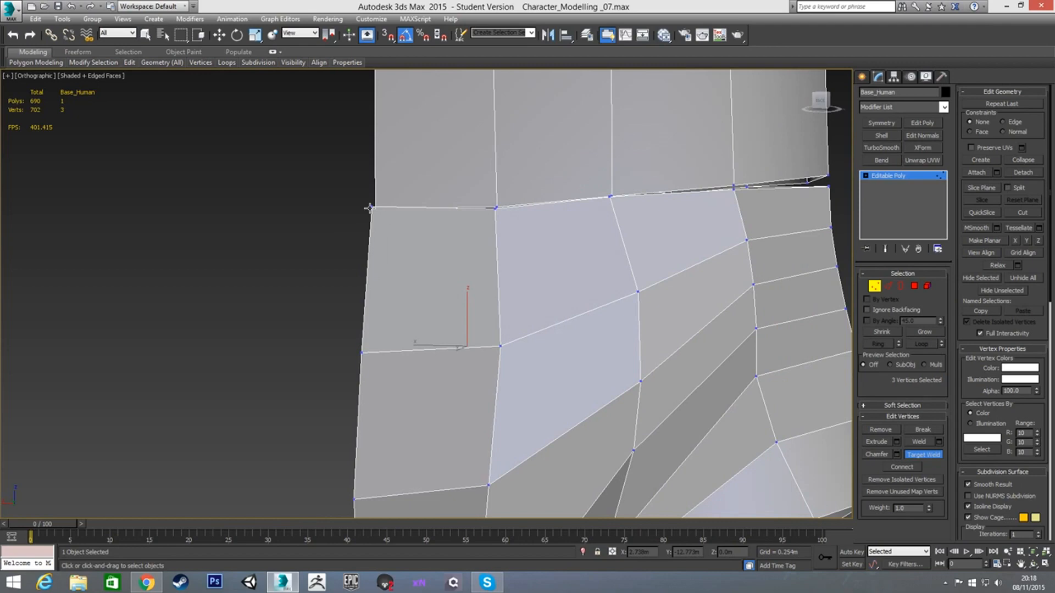
key(F3)
click(375, 209)
click(494, 208)
key(F3)
scroll(498, 222, up, 5)
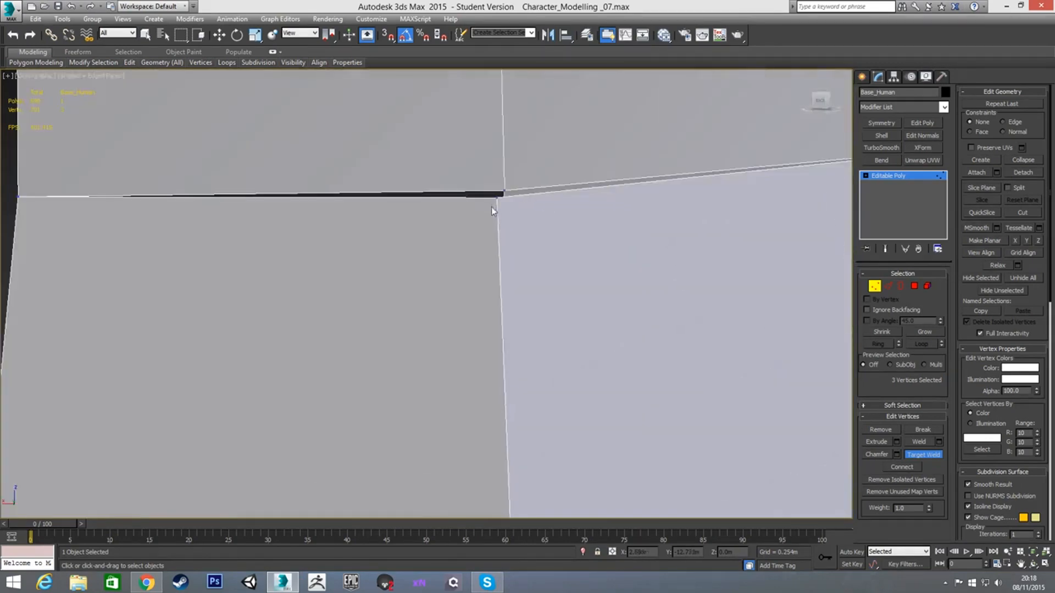
Target weld the remaining vertices along the back and side of the waist to the torso and finish welding.
middle_drag(712, 187, 348, 233)
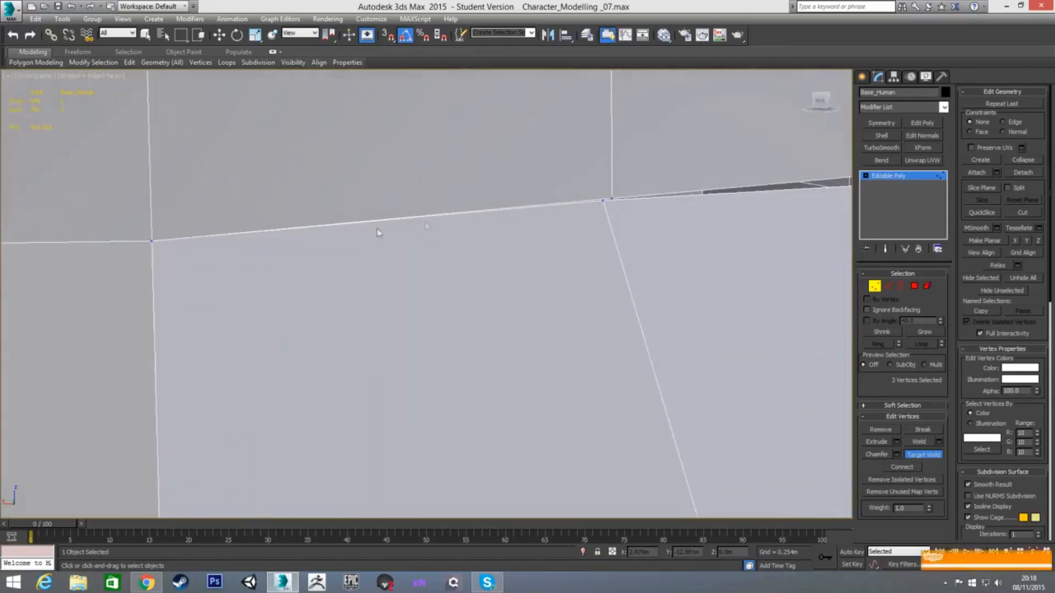
scroll(599, 202, down, 3)
click(666, 194)
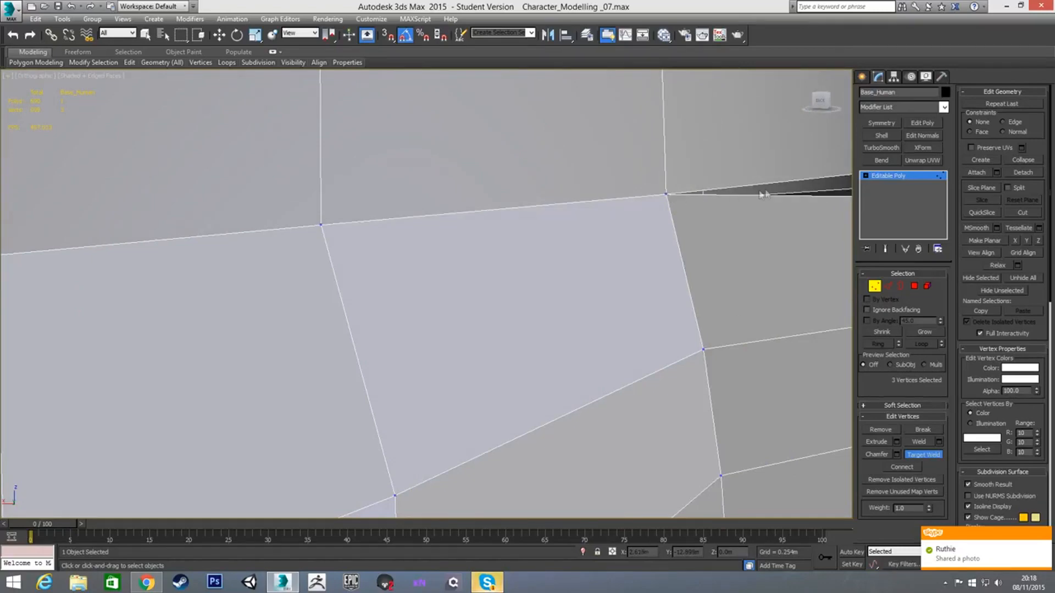
scroll(594, 202, down, 3)
click(702, 209)
alt+middle_drag(702, 209, 552, 198)
key(w)
scroll(466, 202, down, 3)
click(574, 316)
Compare the welded waist and pelvis with the front and left reference drawings.
key(f)
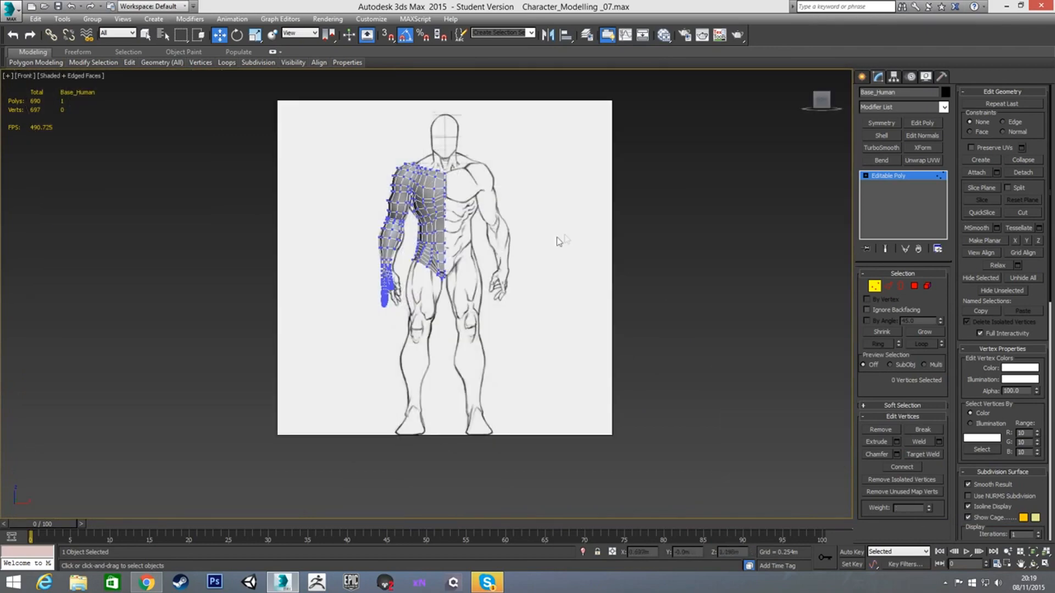
scroll(450, 254, up, 10)
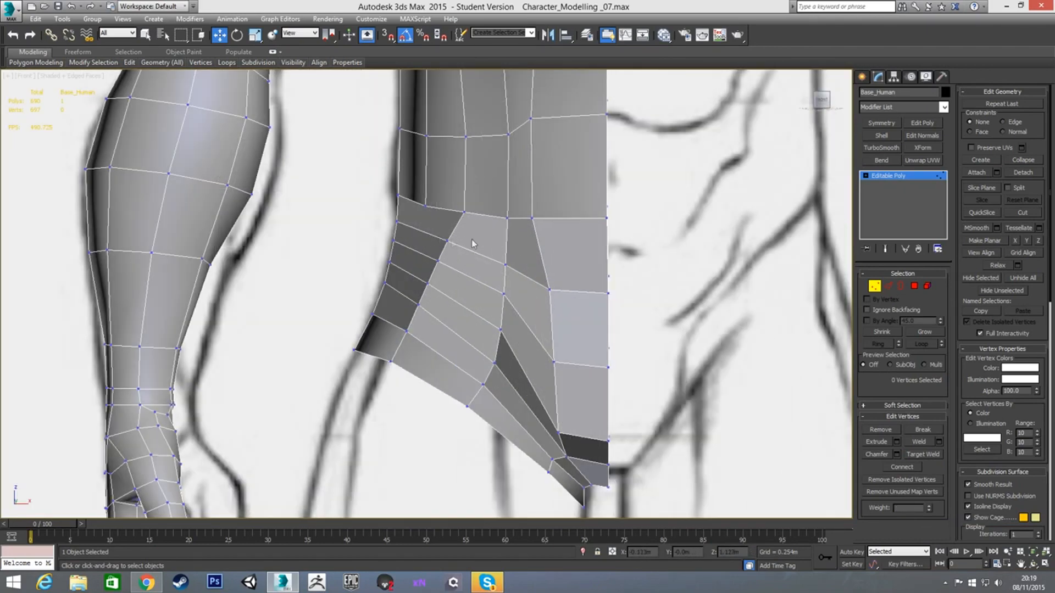
key(l)
scroll(519, 219, down, 8)
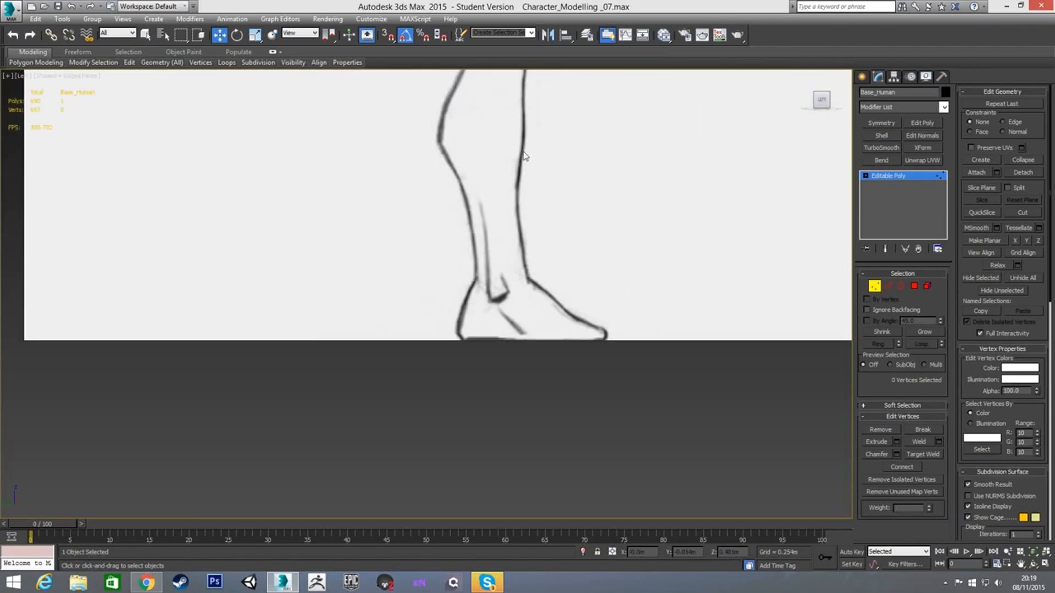
scroll(533, 259, up, 8)
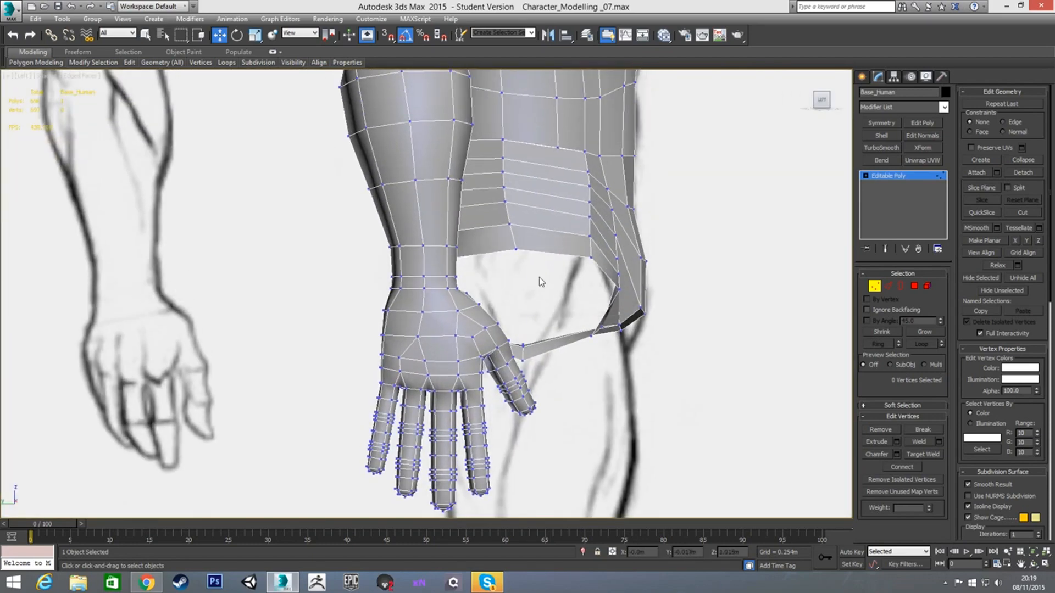
key(alt+x)
key(alt+x)
middle_drag(654, 160, 654, 204)
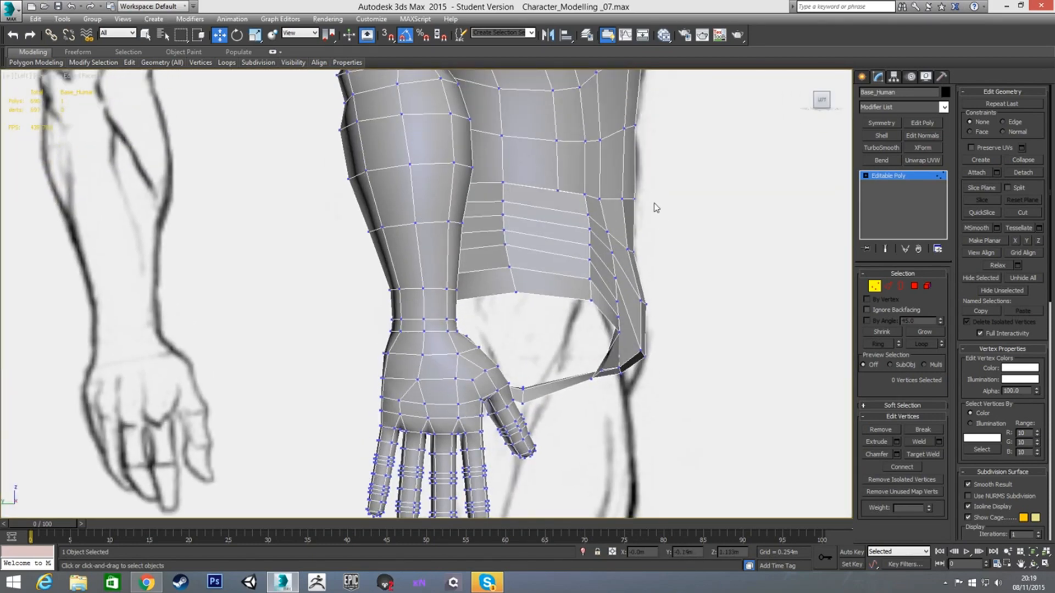
Adjust the front centre vertices at the waist seam and the row above to follow the side drawing.
drag(625, 212, 624, 211)
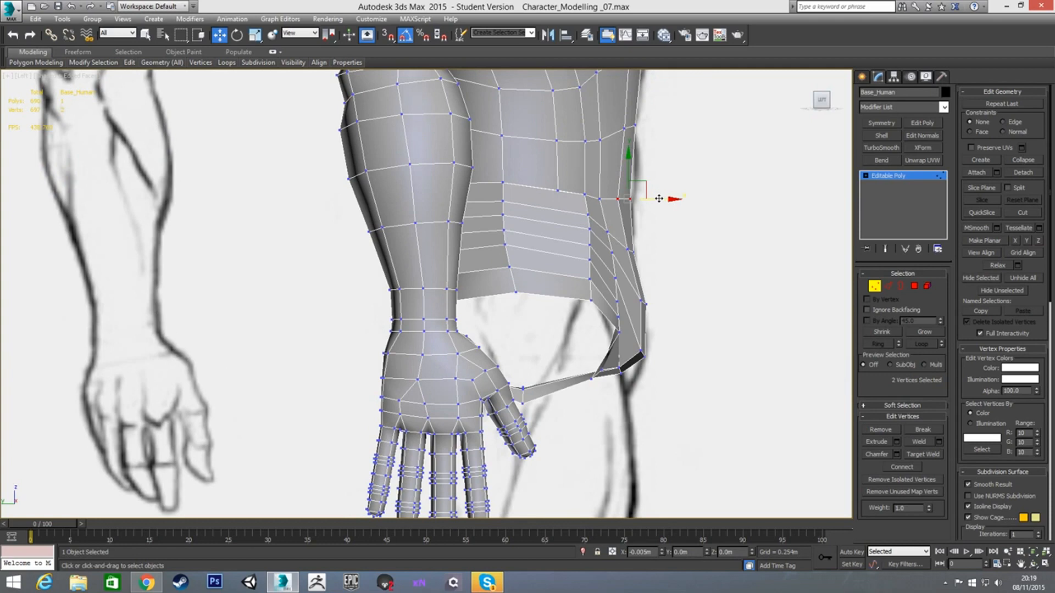
click(650, 140)
drag(647, 145, 648, 144)
drag(653, 211, 654, 209)
drag(657, 164, 657, 163)
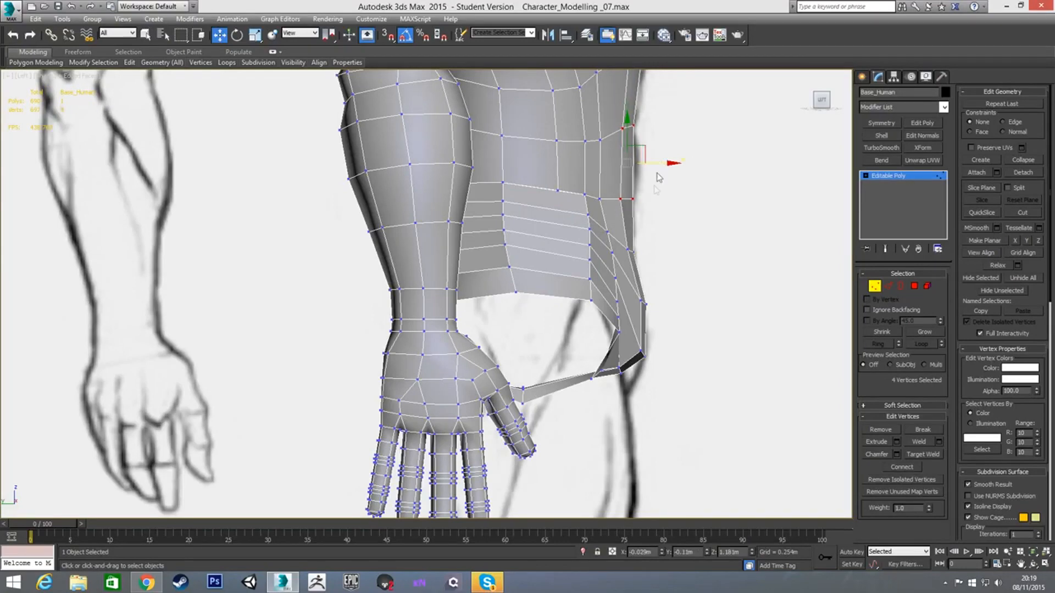
Adjust the rear waist vertices behind the arm against the side drawing, working with the mesh shown see-through.
drag(622, 235, 650, 257)
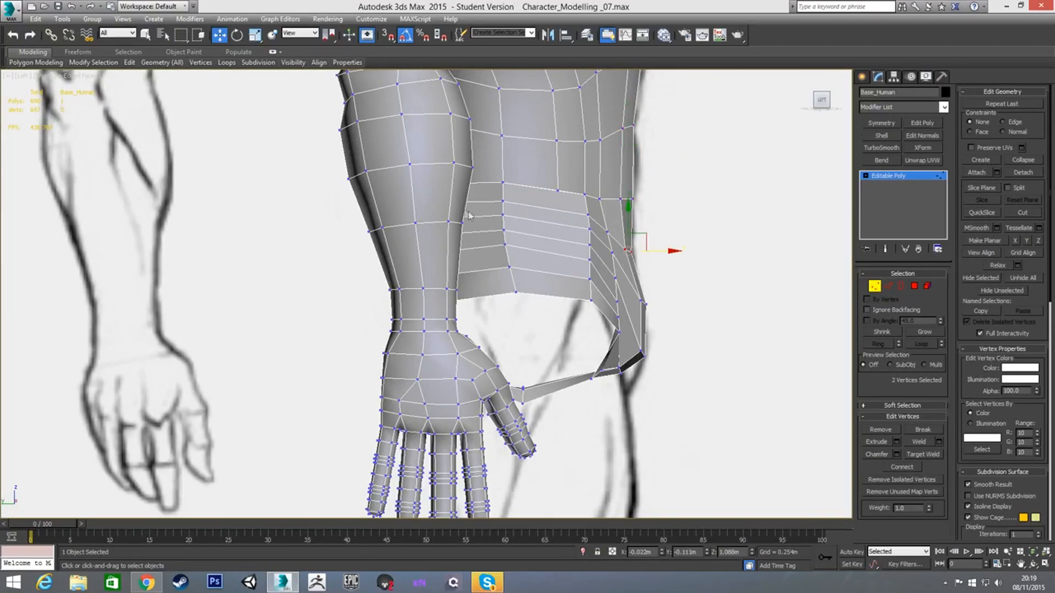
middle_drag(479, 216, 636, 239)
key(alt+x)
click(598, 214)
mouse_move(602, 223)
mouse_down()
mouse_move(591, 208)
mouse_move(614, 212)
mouse_up()
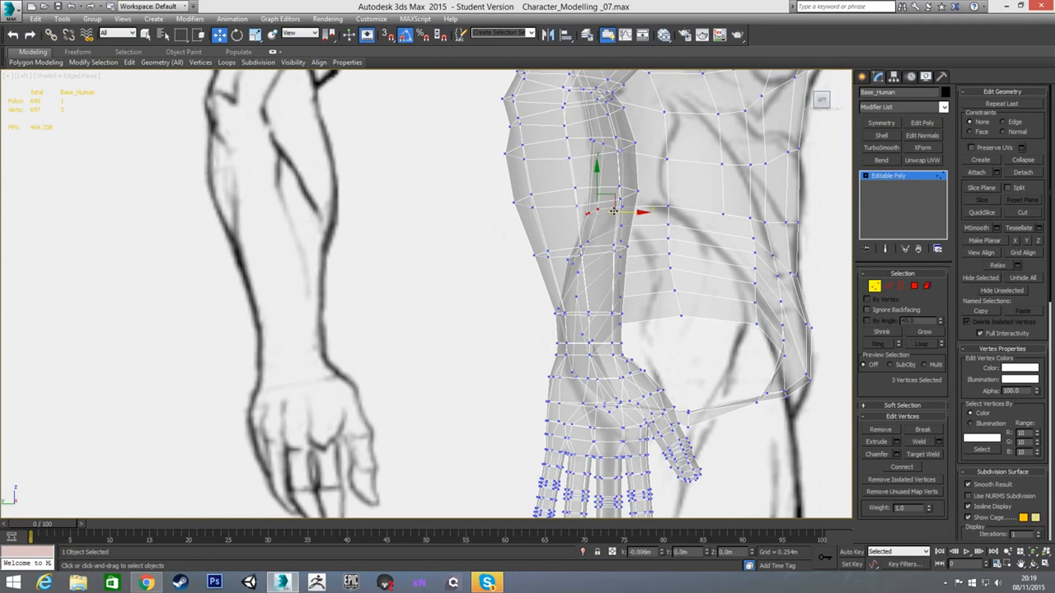
click(466, 266)
key(alt+x)
middle_drag(708, 275, 574, 259)
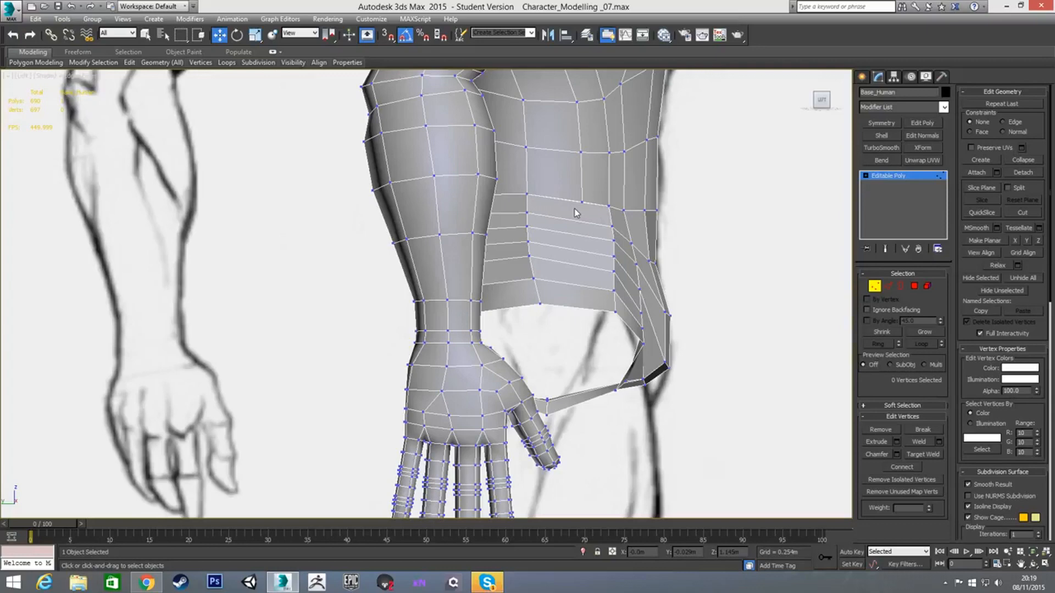
Cut a new edge line across the side hip faces, running diagonally up to the unattached torso vertex at the waist gap.
scroll(567, 235, up, 2)
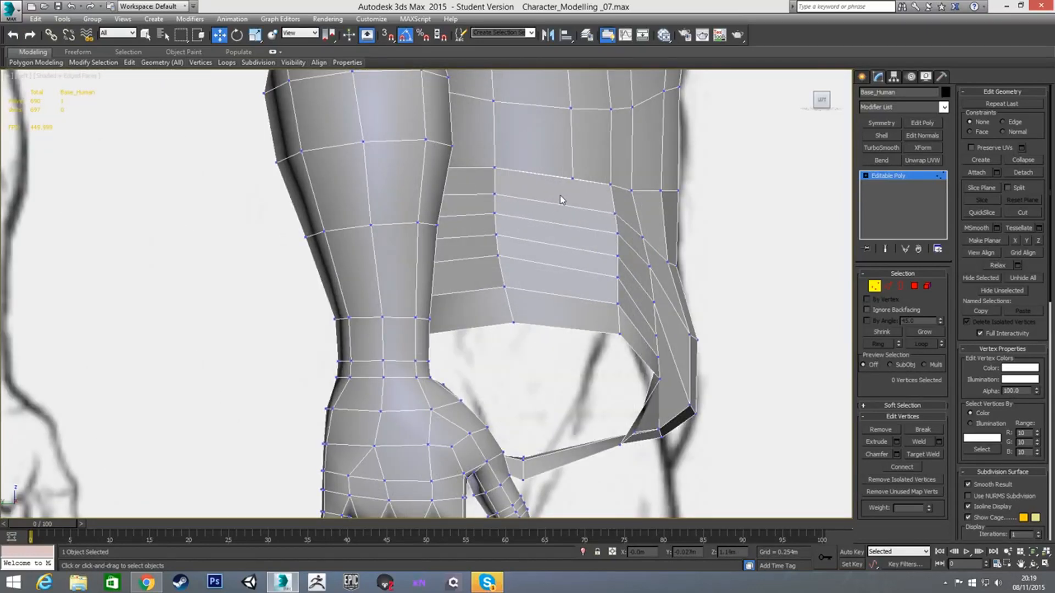
right_click(559, 196)
click(551, 92)
alt+middle_drag(547, 196, 555, 174)
scroll(557, 207, up, 1)
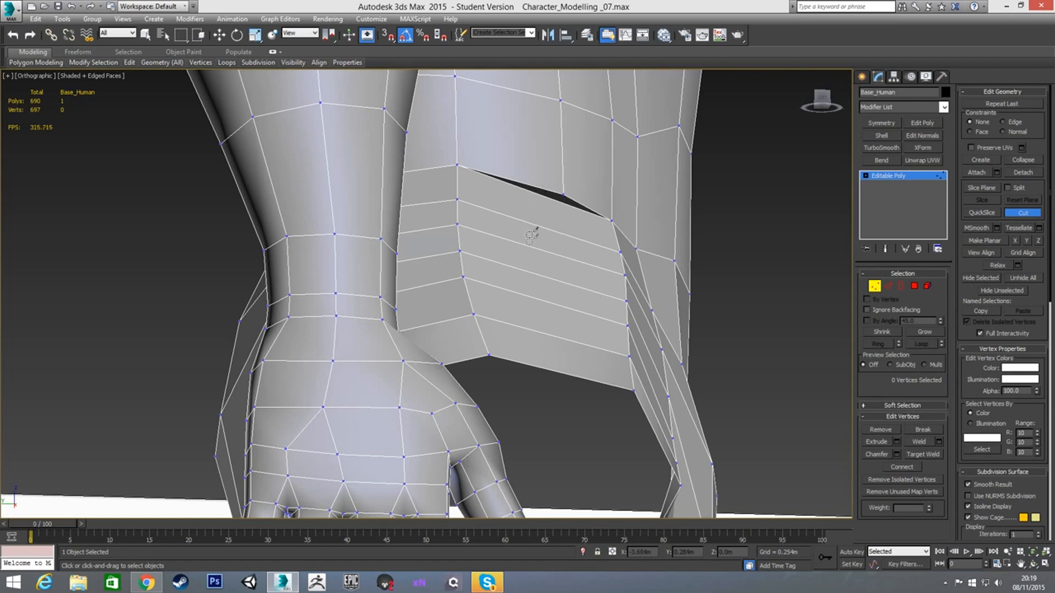
alt+middle_drag(532, 263, 515, 284)
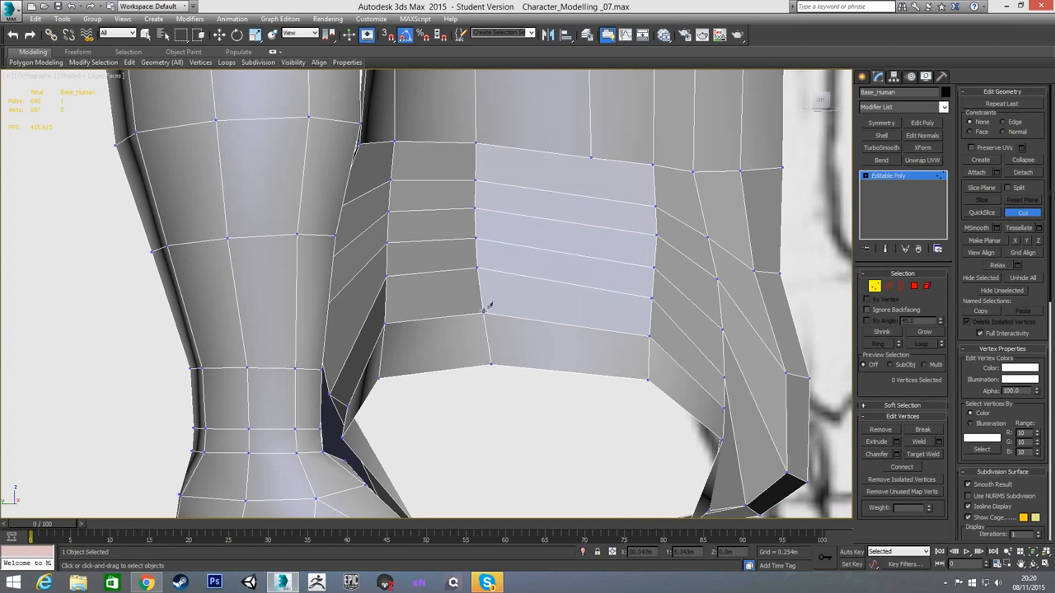
alt+middle_drag(495, 271, 514, 225)
alt+middle_drag(522, 285, 546, 273)
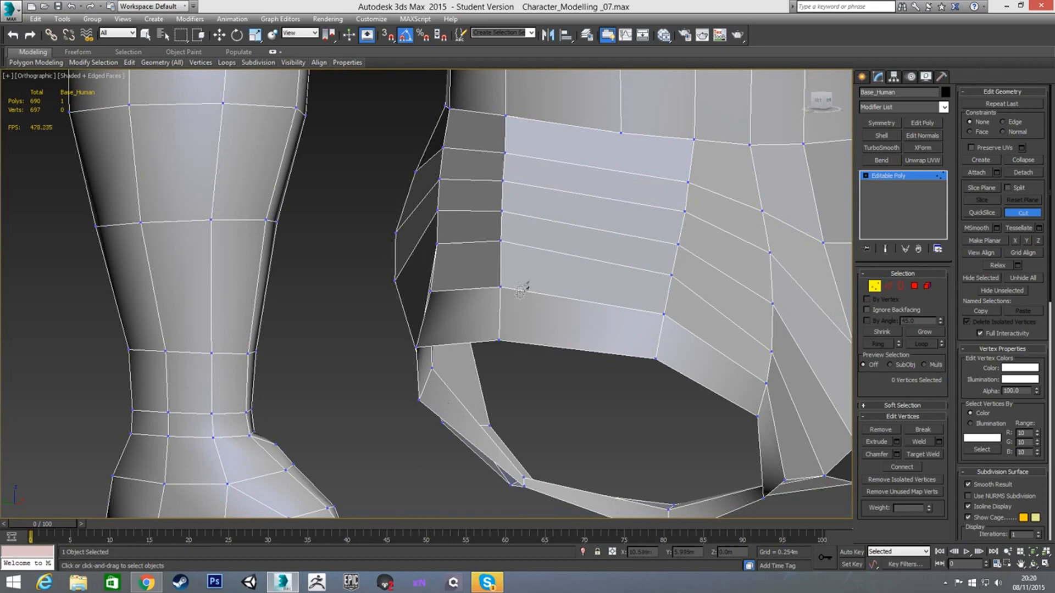
alt+middle_drag(582, 306, 577, 282)
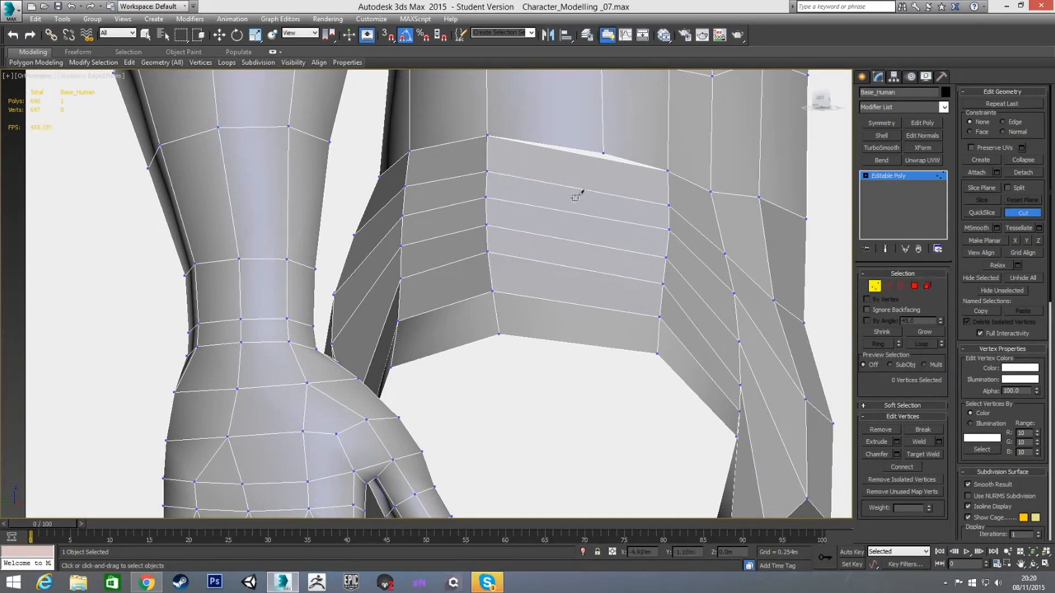
scroll(558, 209, up, 3)
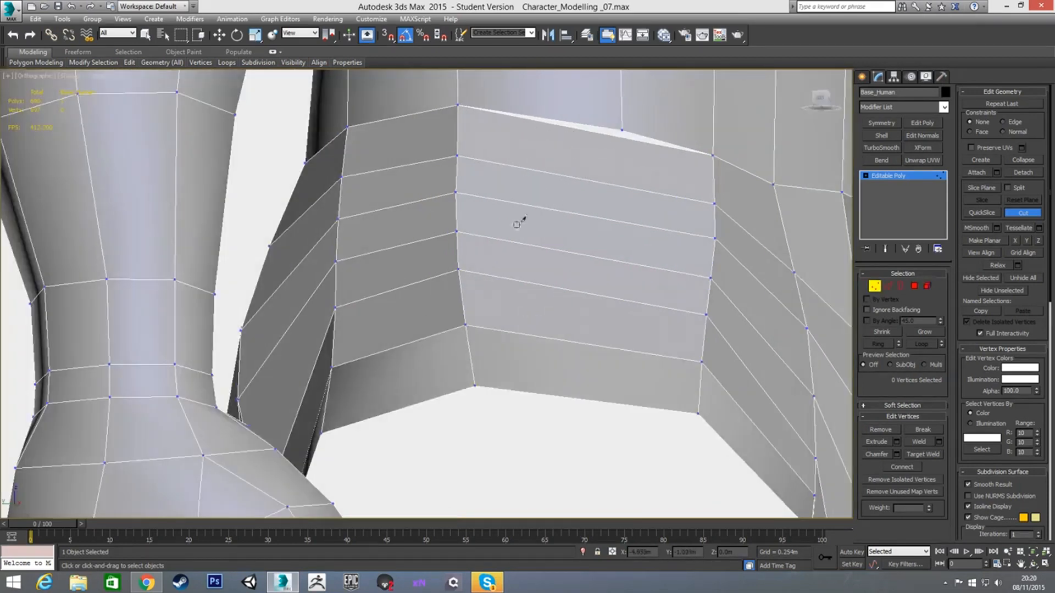
click(457, 232)
click(535, 206)
click(577, 177)
click(608, 133)
right_click(631, 159)
Target weld the upper end vertex of the new cut to the torso's loose waist vertex to close the gap.
right_click(636, 154)
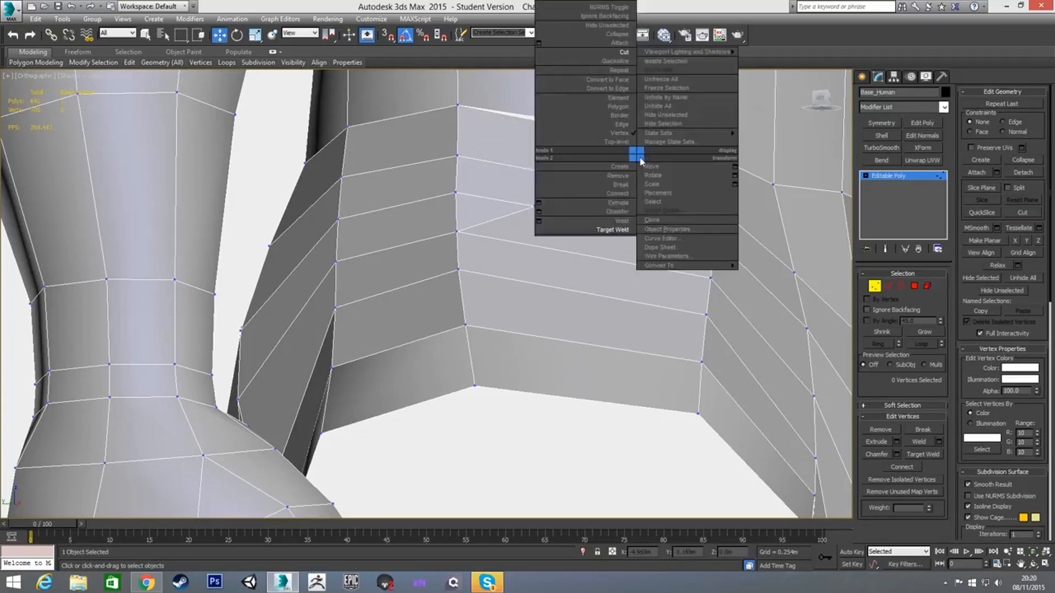
click(614, 229)
click(622, 131)
right_click(618, 170)
Move the new cut vertices and the welded waist vertex outward or inward to round the side of the hip.
alt+middle_drag(612, 193, 548, 196)
click(568, 185)
drag(595, 187, 587, 187)
alt+middle_drag(587, 188, 546, 241)
click(542, 220)
click(541, 215)
drag(571, 217, 569, 217)
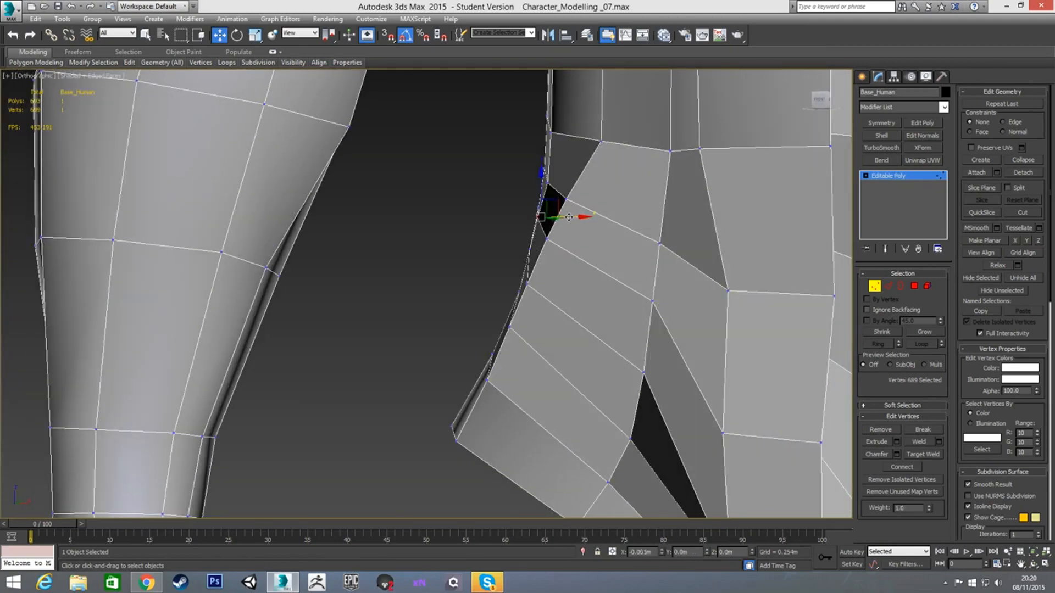
mouse_move(525, 252)
alt+middle_down()
mouse_move(576, 254)
mouse_move(665, 234)
mouse_move(574, 250)
mouse_move(522, 235)
mouse_move(531, 238)
alt+middle_up()
click(548, 180)
drag(577, 180, 580, 181)
alt+middle_drag(532, 226, 565, 216)
click(578, 129)
alt+middle_drag(562, 163, 527, 159)
drag(607, 132, 612, 130)
scroll(570, 270, down, 6)
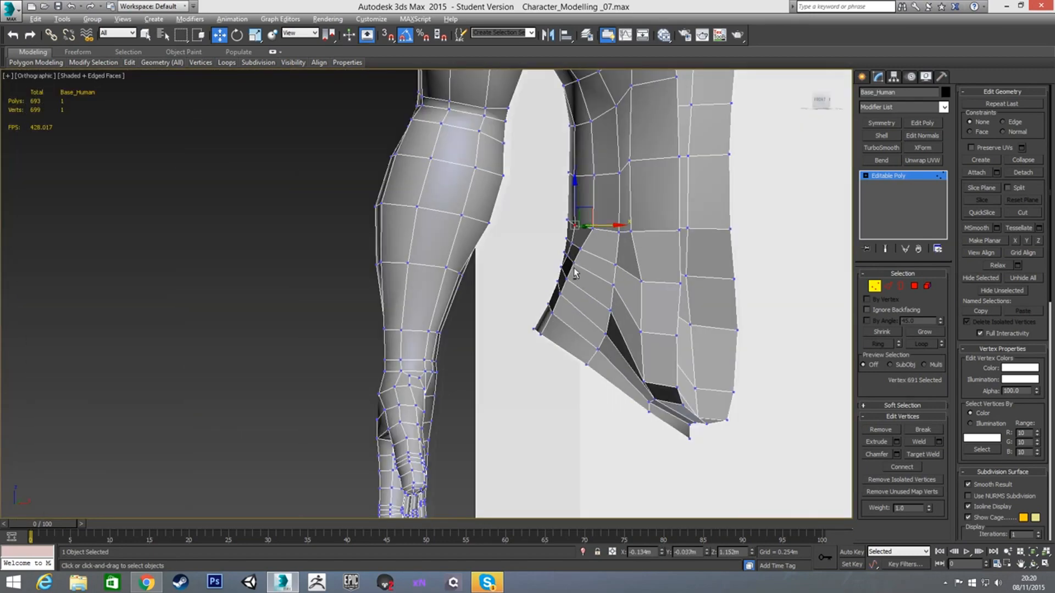
Adjust the outer hip vertices below the waist in the front view to follow the silhouette of the reference drawing.
key(f)
scroll(439, 229, up, 4)
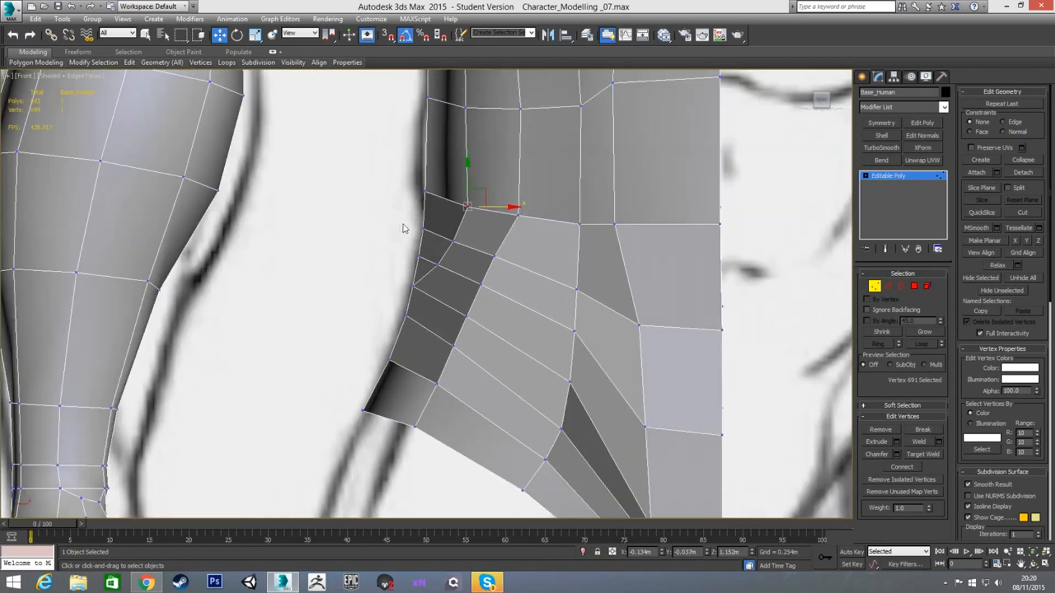
click(369, 247)
scroll(418, 238, down, 5)
mouse_move(436, 256)
alt+middle_down()
mouse_move(482, 265)
mouse_move(546, 253)
mouse_move(430, 238)
mouse_move(549, 258)
mouse_move(450, 265)
mouse_move(420, 242)
alt+middle_up()
scroll(420, 242, up, 5)
key(f)
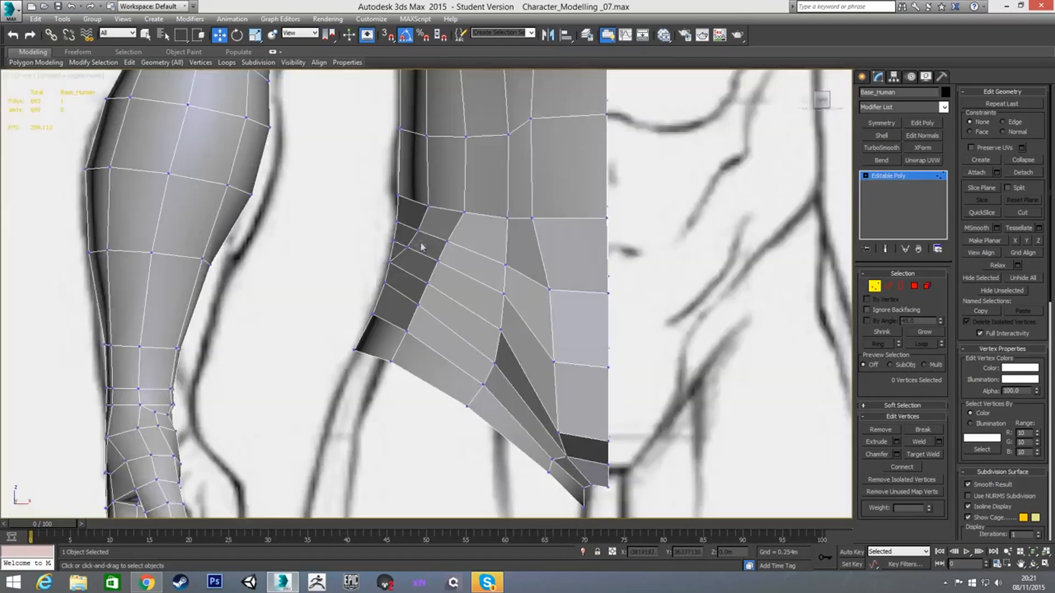
scroll(394, 250, up, 2)
drag(396, 276, 399, 281)
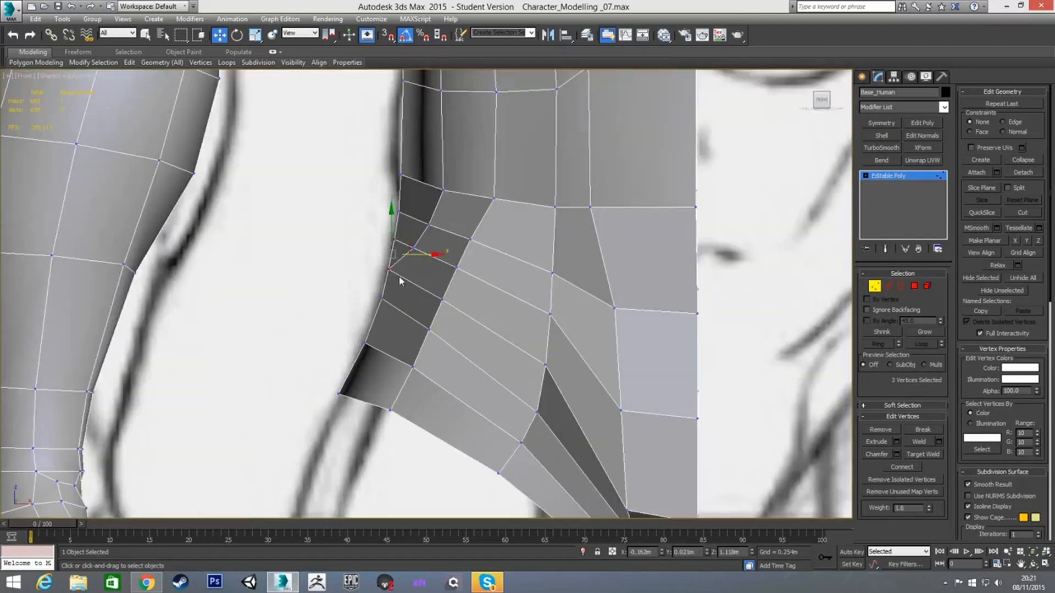
click(398, 213)
drag(423, 212, 427, 211)
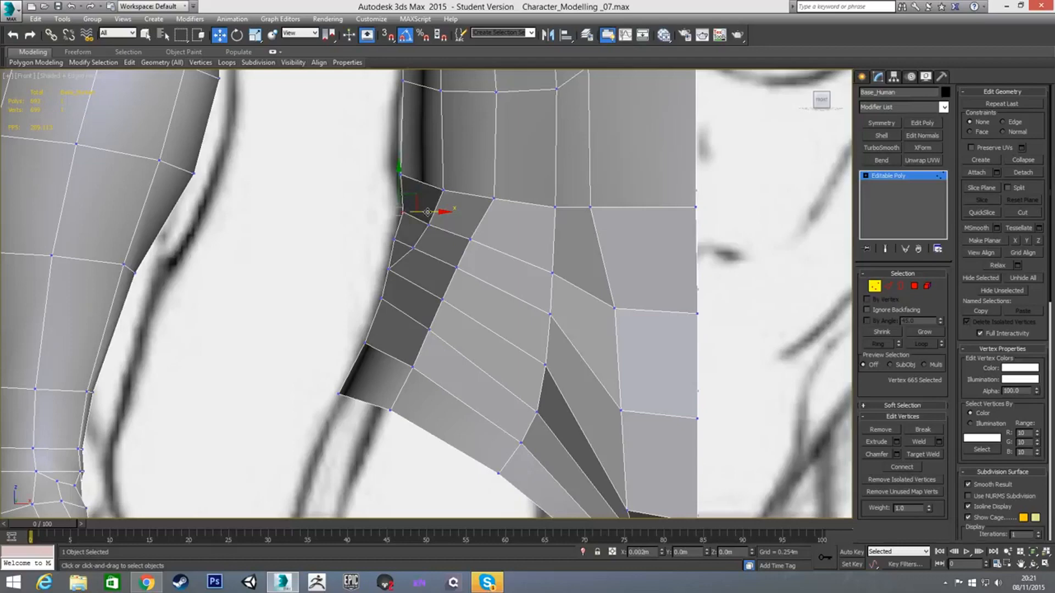
click(401, 175)
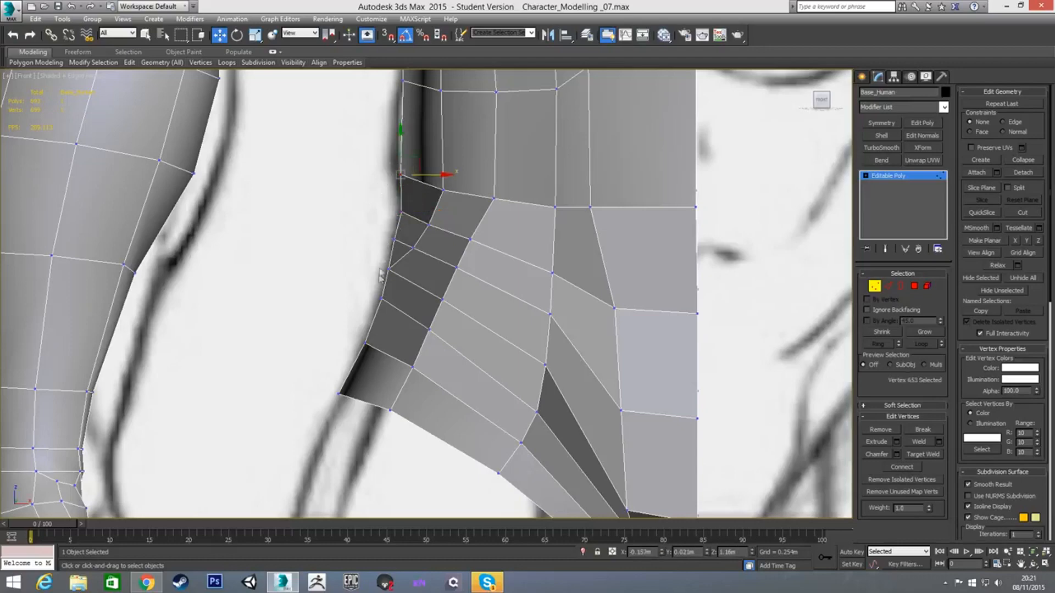
click(381, 298)
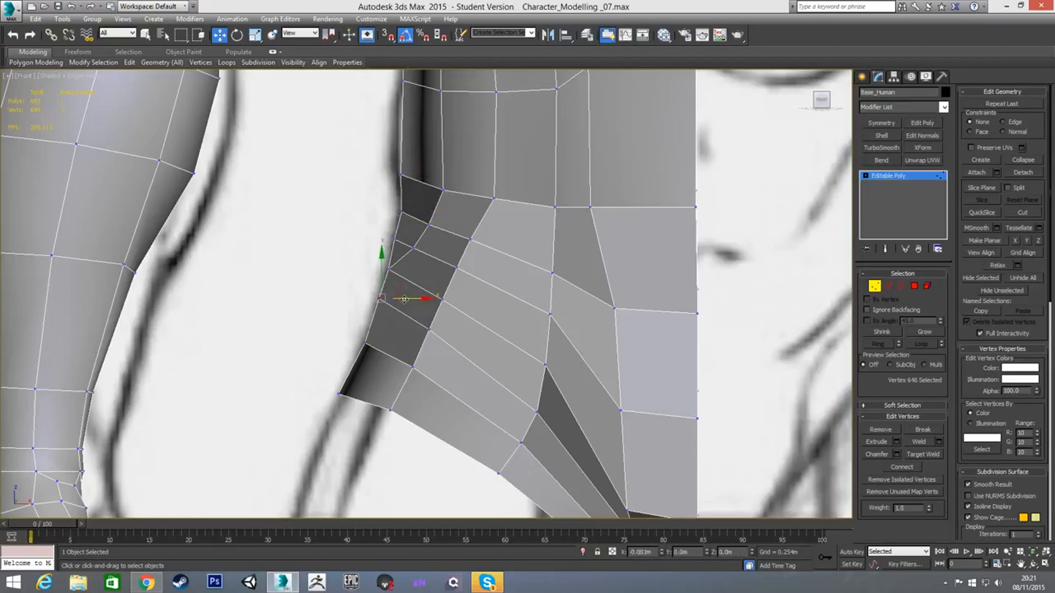
click(364, 314)
Select all centre-line vertices of the half torso and pelvis and reset their X position to line them up on the axis.
scroll(551, 305, down, 5)
middle_drag(594, 288, 483, 265)
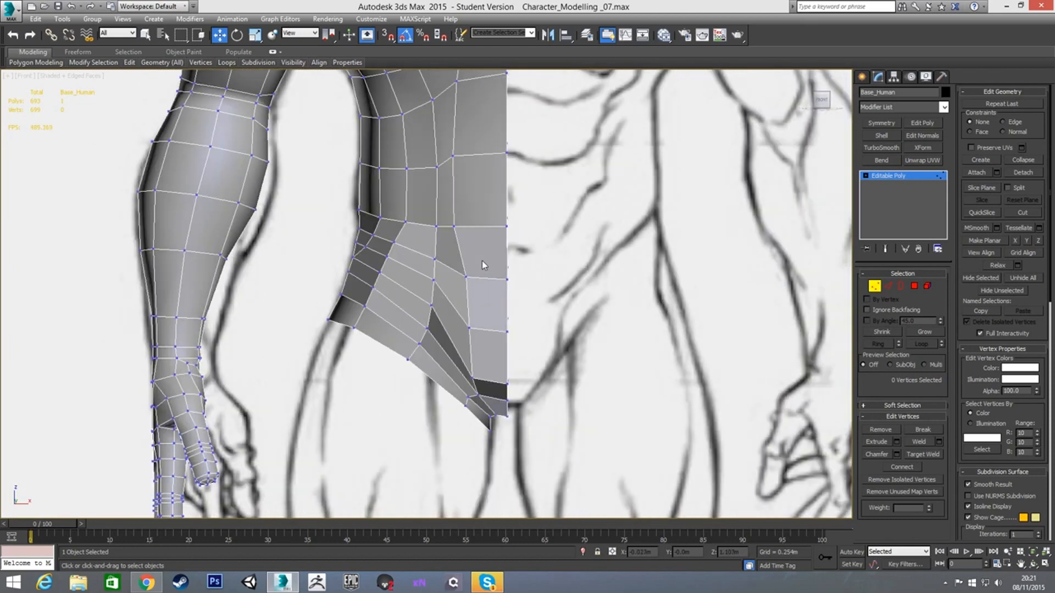
scroll(476, 268, down, 4)
scroll(466, 285, up, 2)
scroll(470, 192, down, 3)
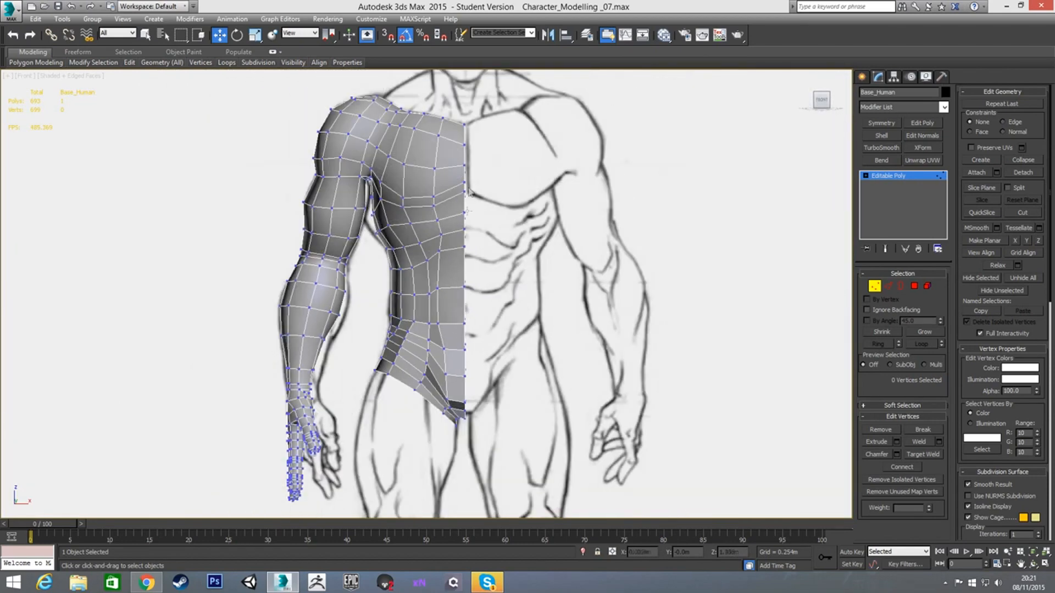
drag(466, 118, 499, 440)
key(alt+x)
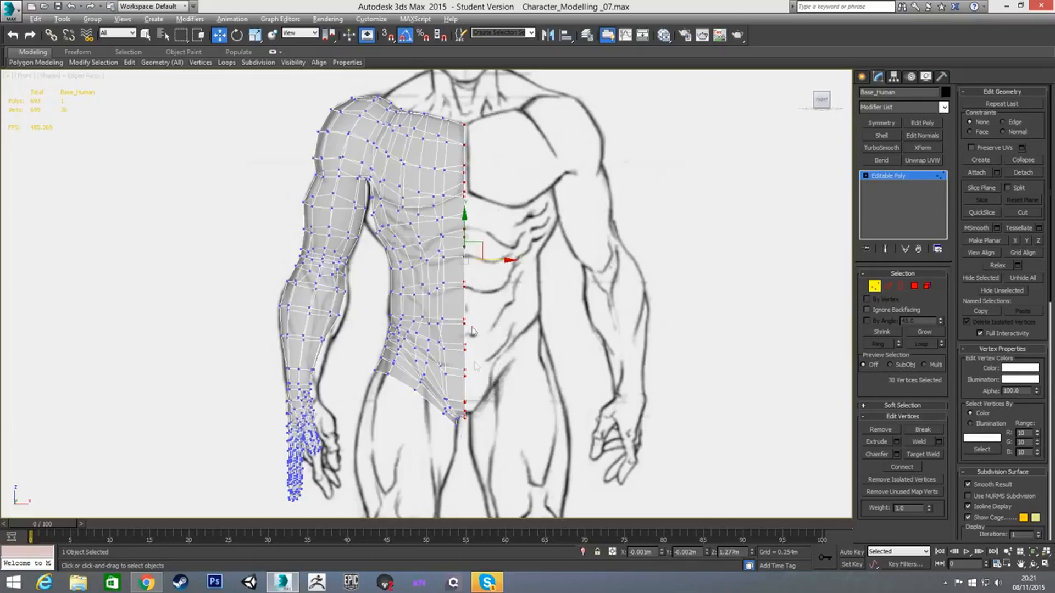
key(alt+x)
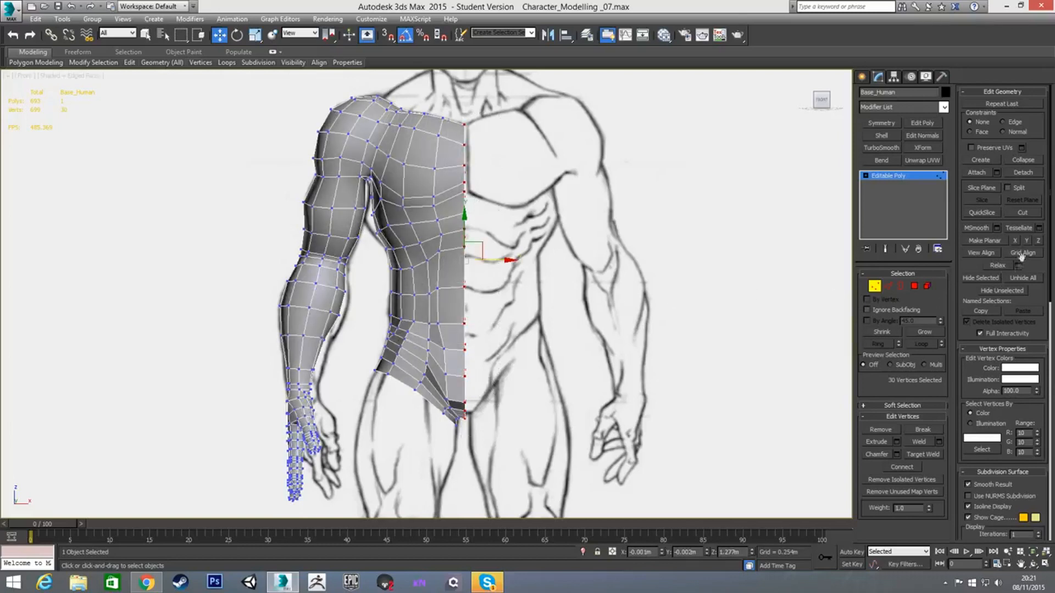
alt+middle_drag(606, 295, 558, 308)
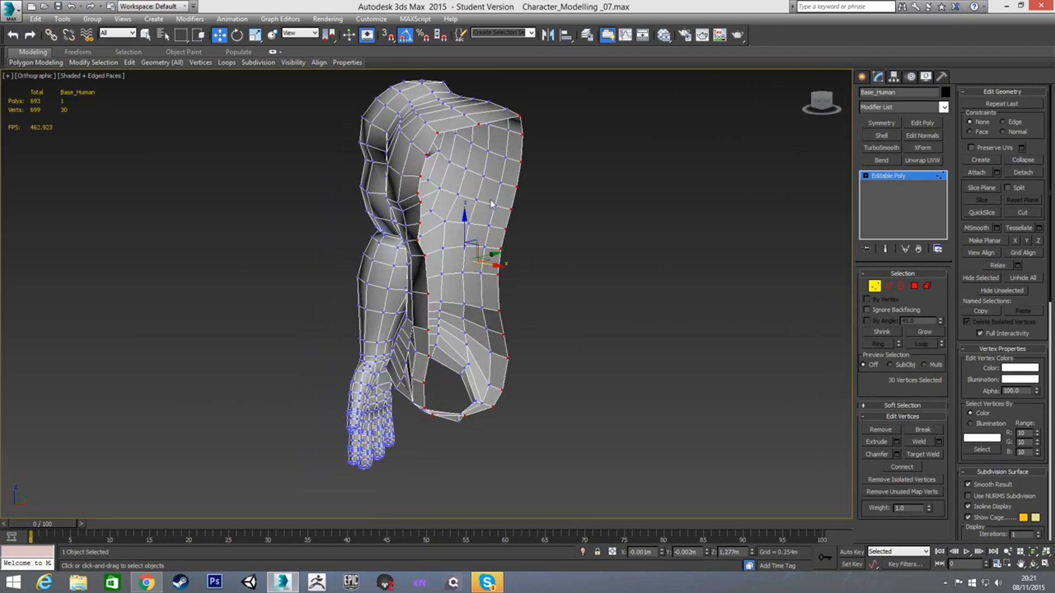
key(f)
scroll(511, 292, up, 5)
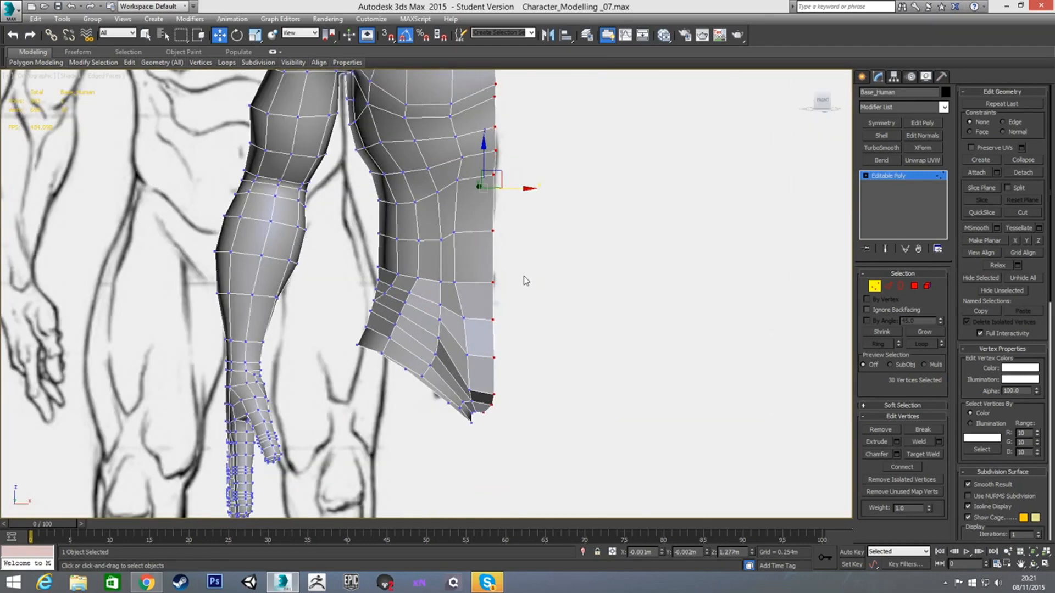
key(f)
middle_drag(516, 285, 472, 297)
scroll(472, 296, down, 3)
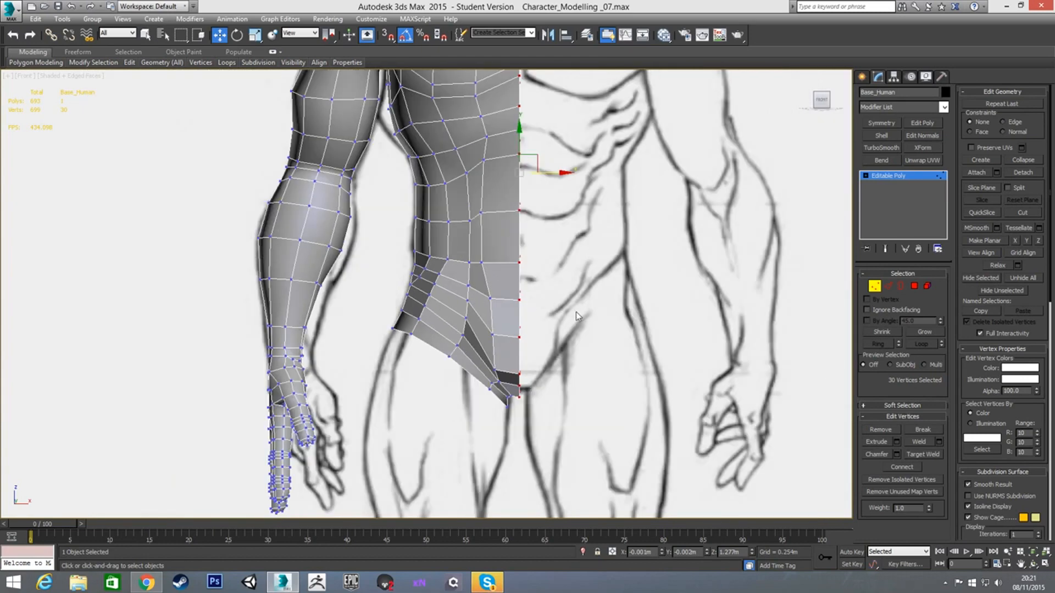
right_click(661, 551)
click(591, 233)
Move a lower vertex on the outer side of the hip to smooth the pelvis contour and check it from the front.
middle_drag(591, 233, 549, 326)
scroll(549, 326, down, 2)
middle_drag(516, 263, 546, 213)
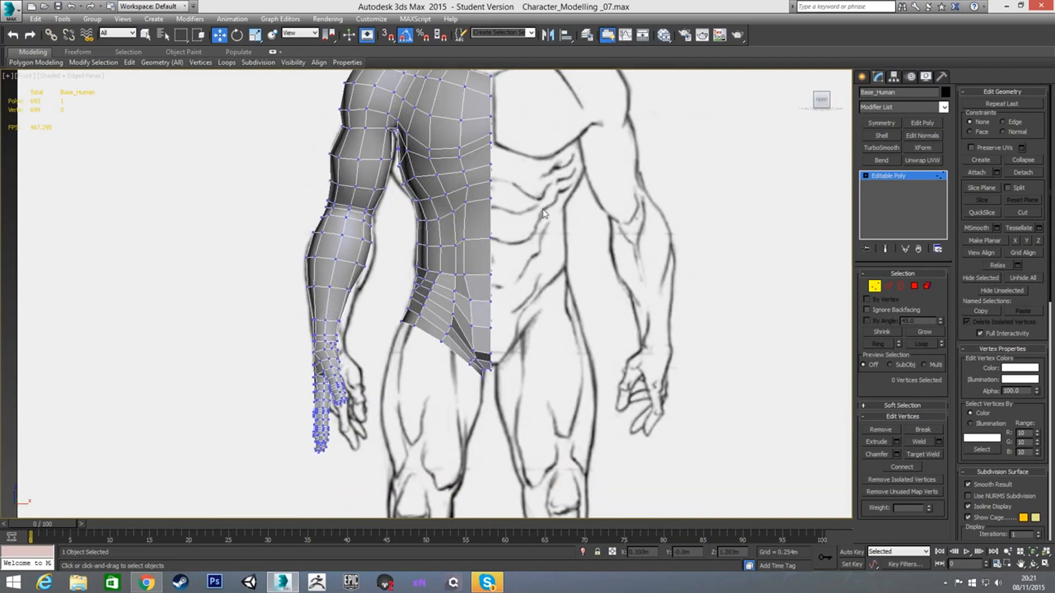
mouse_move(555, 332)
middle_down()
mouse_move(572, 250)
mouse_move(598, 214)
mouse_move(586, 245)
mouse_move(567, 256)
middle_up()
scroll(432, 231, up, 2)
scroll(416, 243, up, 2)
click(427, 228)
alt+middle_drag(457, 244, 563, 292)
click(446, 239)
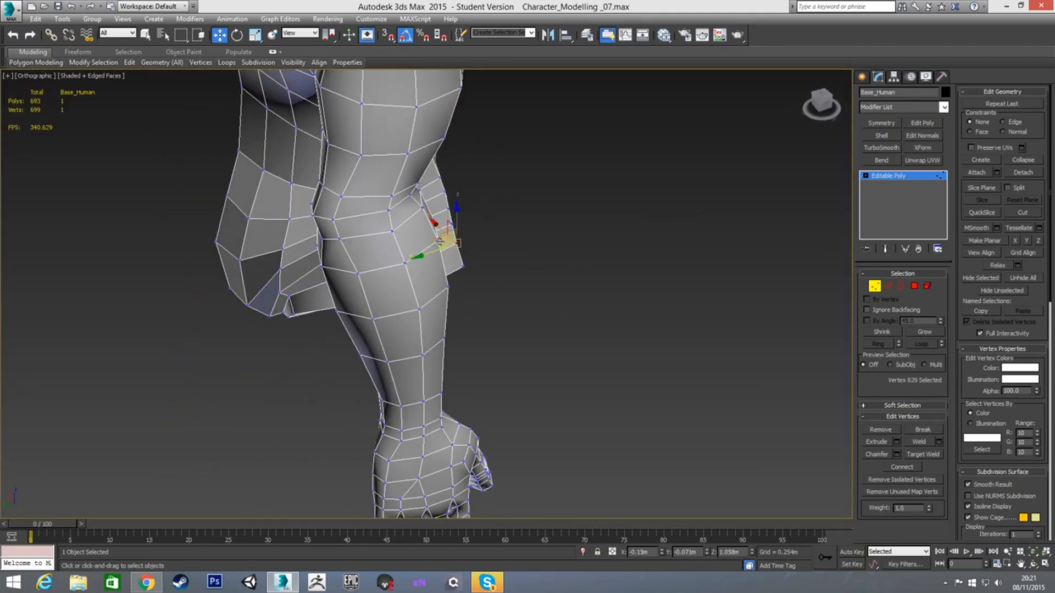
drag(445, 239, 438, 240)
mouse_move(437, 241)
alt+middle_down()
mouse_move(530, 264)
mouse_move(360, 266)
mouse_move(409, 253)
mouse_move(353, 242)
alt+middle_up()
mouse_move(596, 187)
alt+middle_down()
mouse_move(493, 209)
mouse_move(423, 248)
alt+middle_up()
scroll(523, 219, down, 2)
mouse_move(524, 219)
middle_down()
mouse_move(512, 281)
mouse_move(510, 249)
middle_up()
key(f)
scroll(508, 247, up, 3)
scroll(510, 249, down, 5)
scroll(503, 268, up, 3)
scroll(503, 234, down, 2)
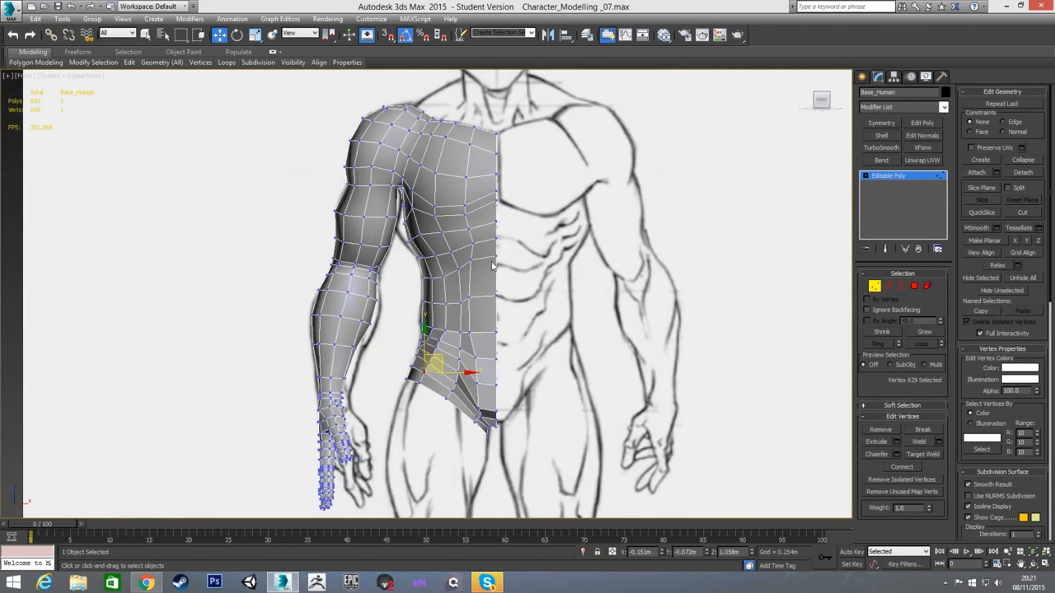
Select the whole body element, clear all its smoothing groups and assign smoothing group 1.
click(872, 287)
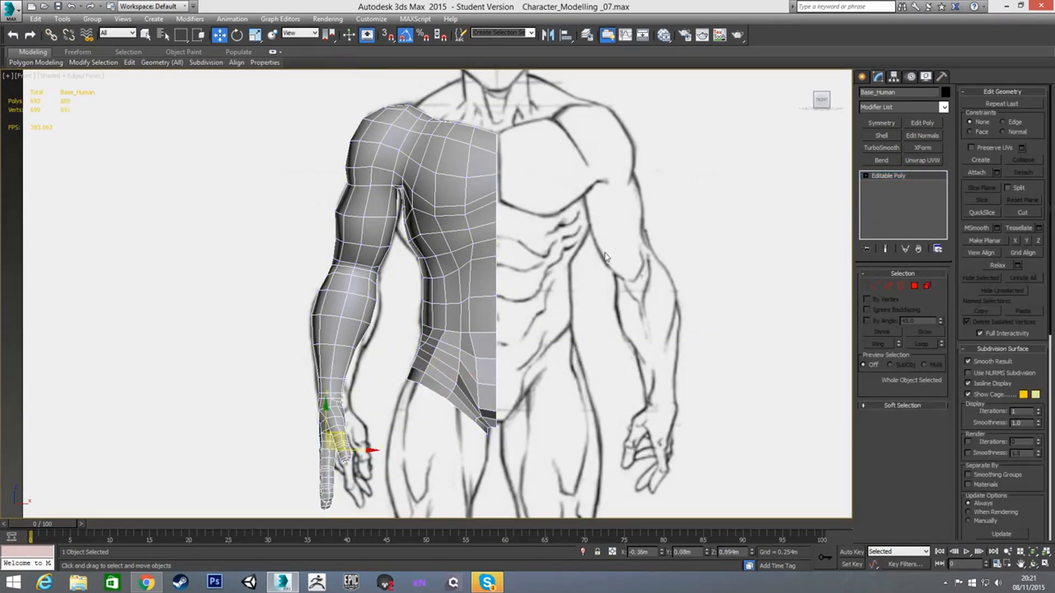
click(536, 260)
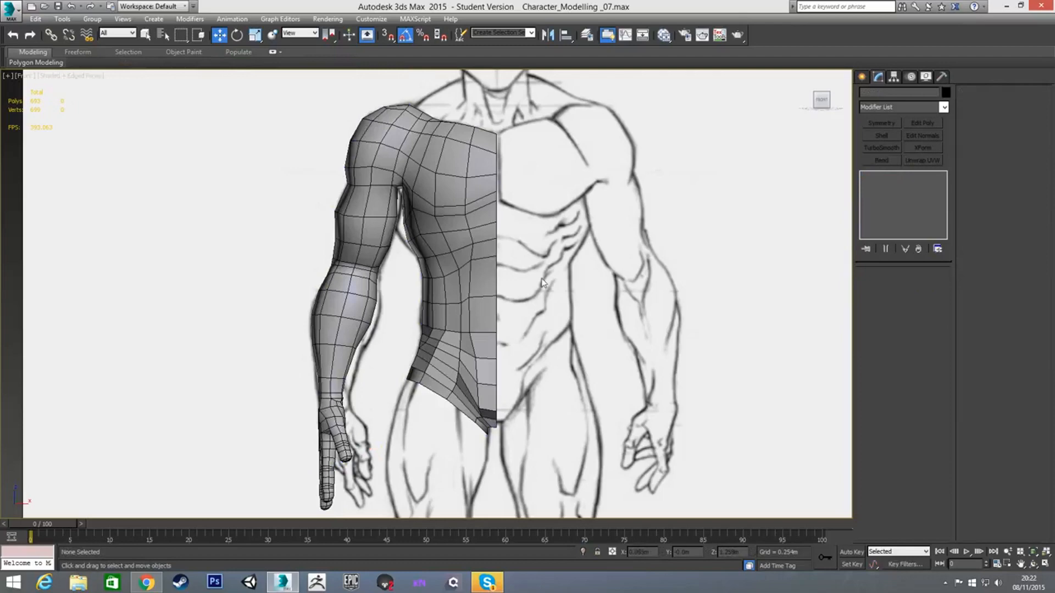
middle_drag(541, 282, 520, 251)
click(509, 276)
click(927, 286)
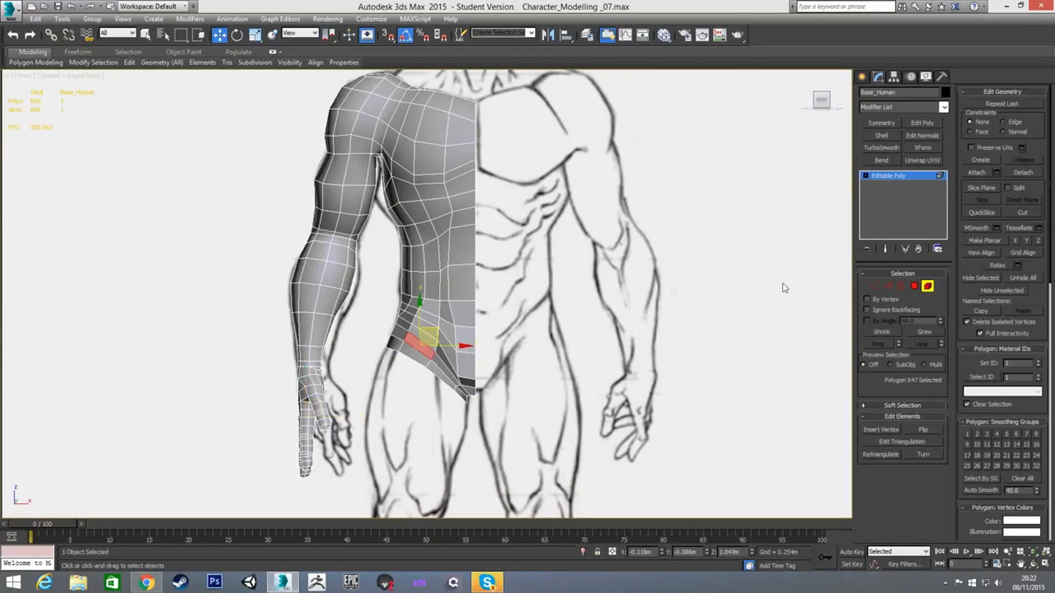
click(459, 275)
click(1016, 477)
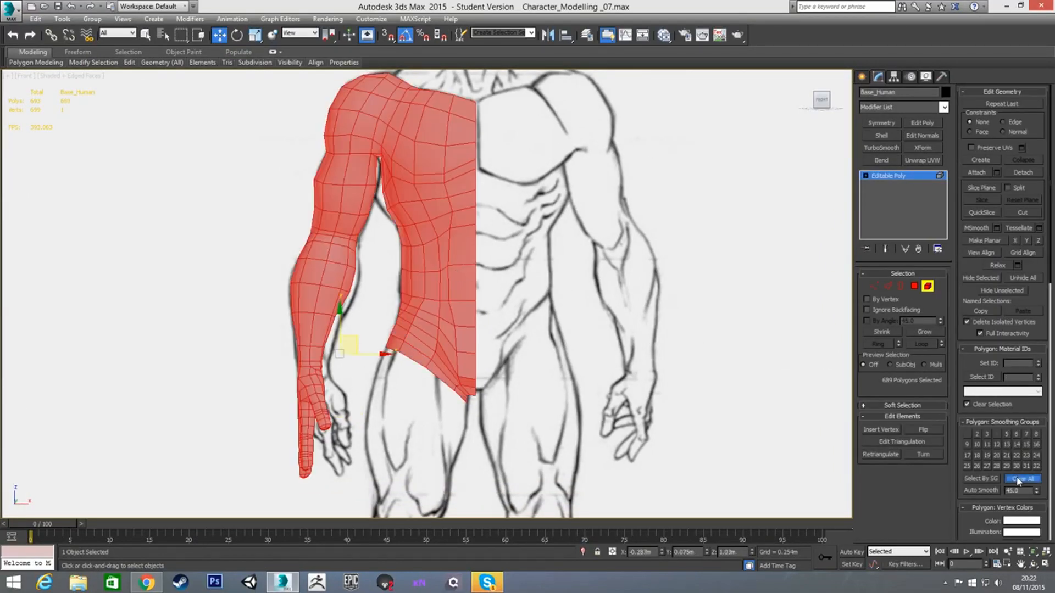
click(967, 434)
click(758, 295)
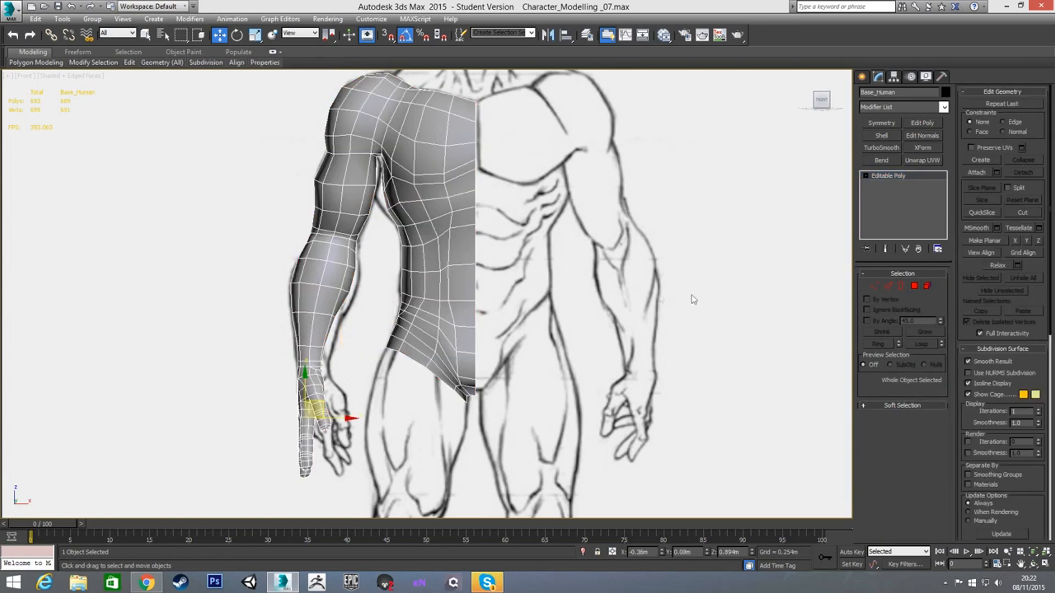
click(653, 297)
Inspect the smooth shading of the half body from several angles, with edged faces off and the object selected and deselected.
alt+middle_drag(652, 296, 562, 227)
scroll(627, 354, down, 3)
key(F4)
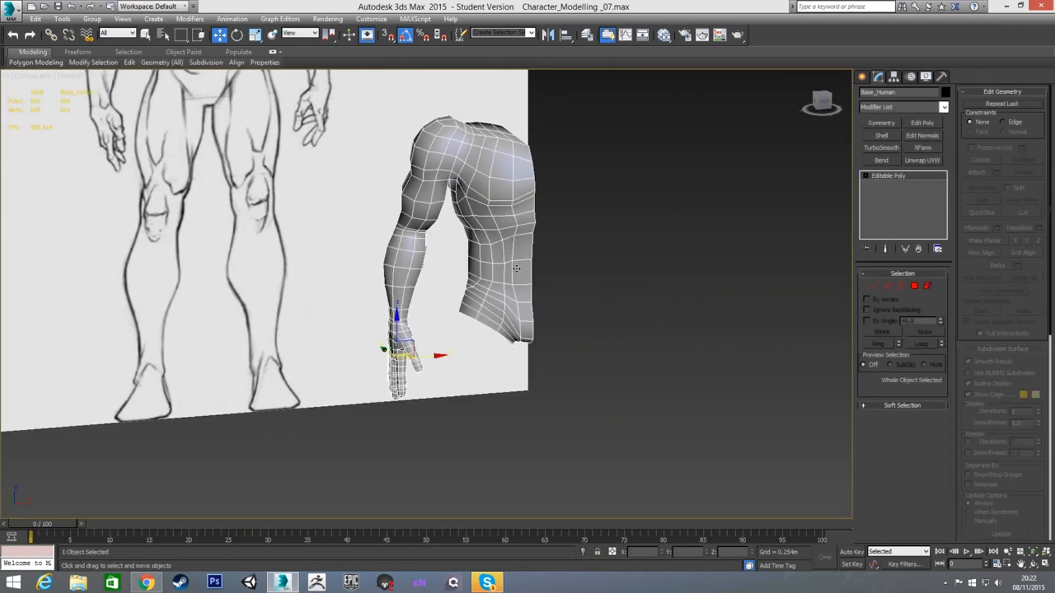
alt+middle_drag(604, 286, 652, 266)
click(621, 272)
key(F4)
click(404, 259)
key(F4)
alt+middle_drag(405, 259, 549, 249)
click(545, 276)
key(F4)
click(449, 253)
key(F4)
alt+middle_drag(472, 266, 475, 290)
scroll(468, 296, up, 4)
click(557, 311)
key(F4)
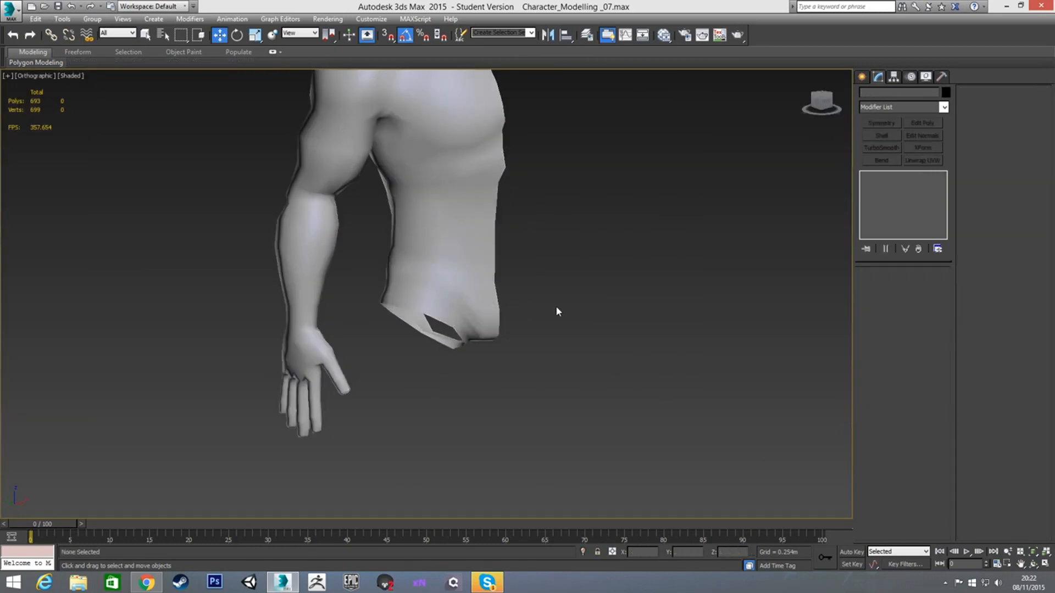
click(500, 299)
key(F4)
middle_drag(701, 291, 661, 328)
scroll(662, 328, down, 3)
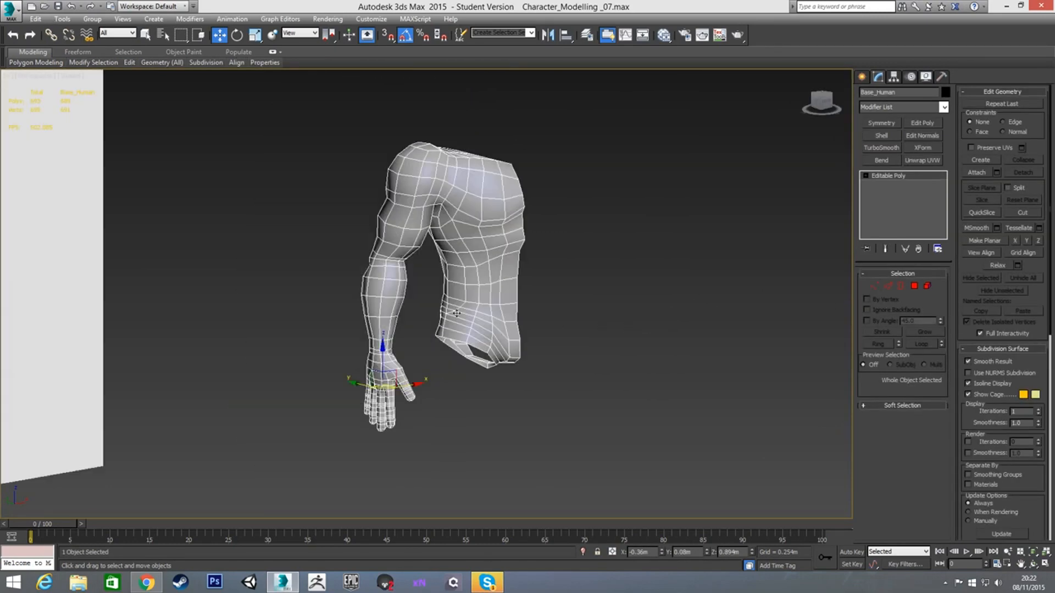
Examine the half body from the side and back, and compare its overall proportions with the full front reference drawing.
alt+middle_drag(457, 314, 607, 303)
alt+middle_drag(424, 332, 405, 339)
alt+middle_drag(379, 377, 395, 389)
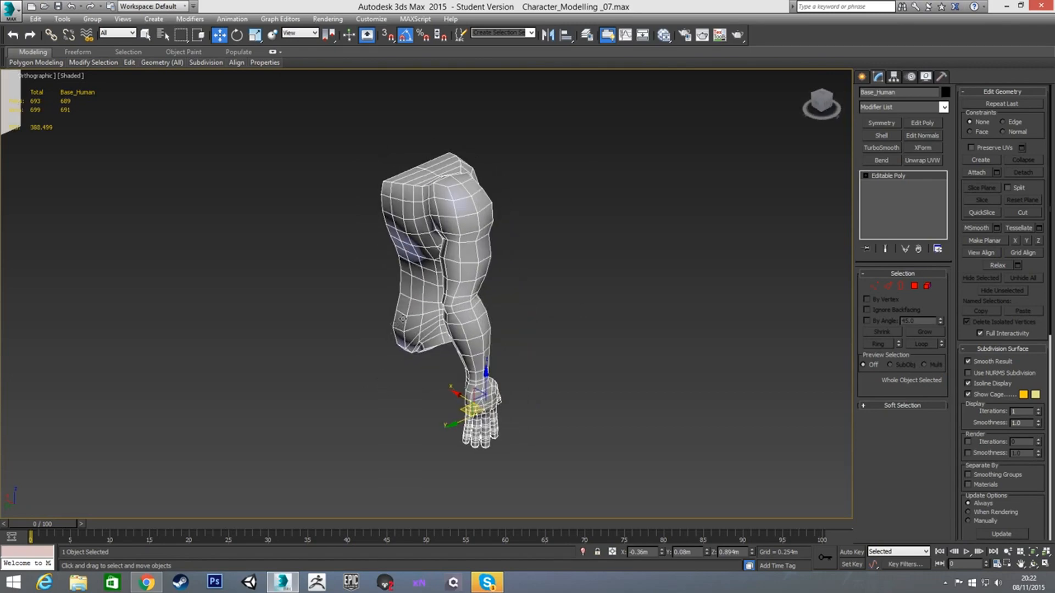
alt+middle_drag(477, 336, 377, 322)
alt+middle_drag(511, 298, 460, 284)
key(f)
scroll(500, 328, down, 10)
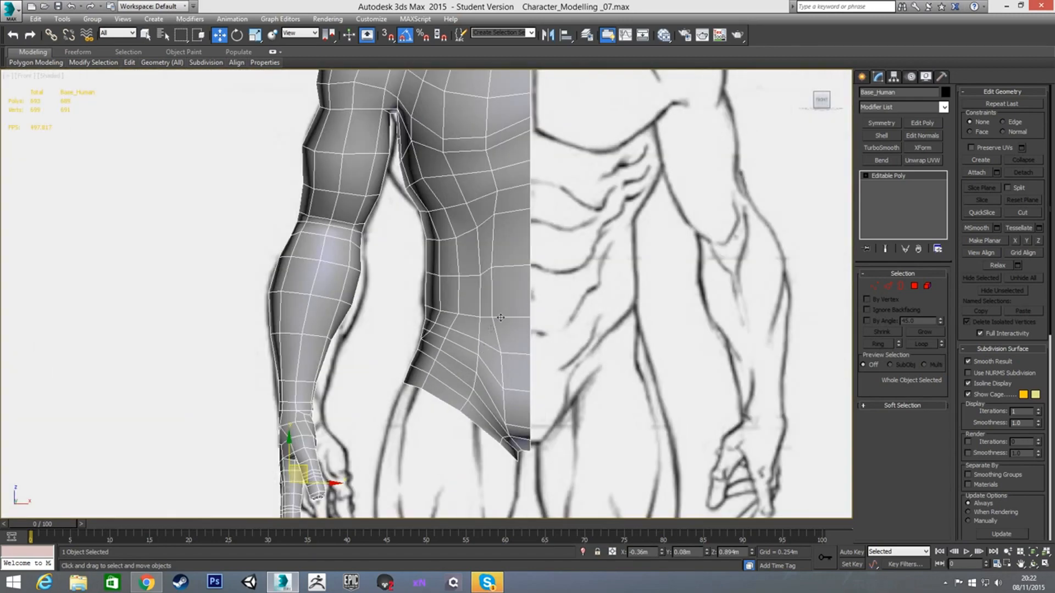
middle_drag(530, 326, 500, 279)
scroll(499, 279, down, 2)
middle_drag(577, 319, 532, 288)
click(770, 297)
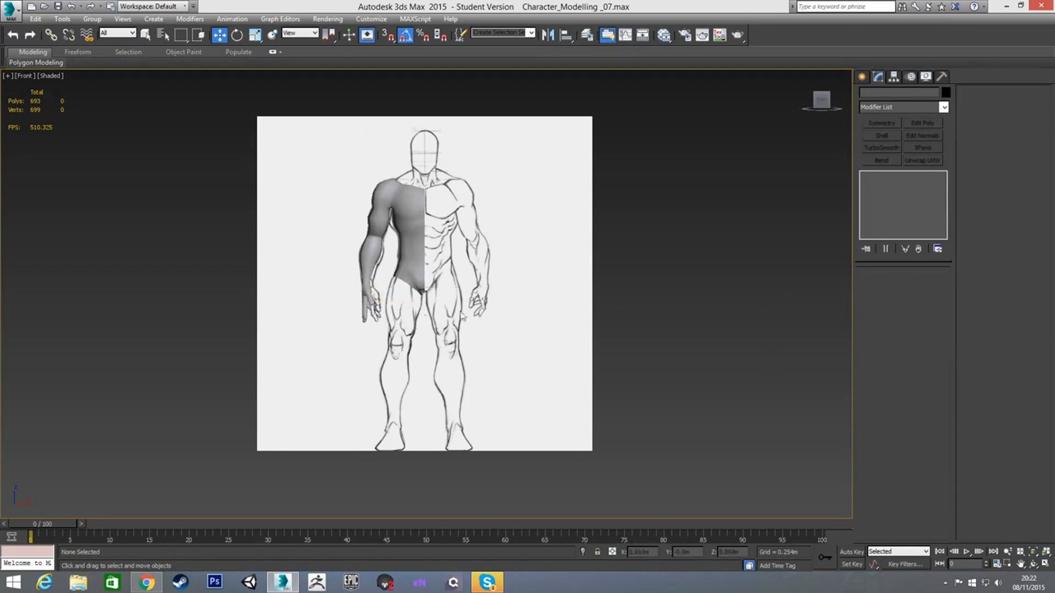
scroll(462, 289, up, 2)
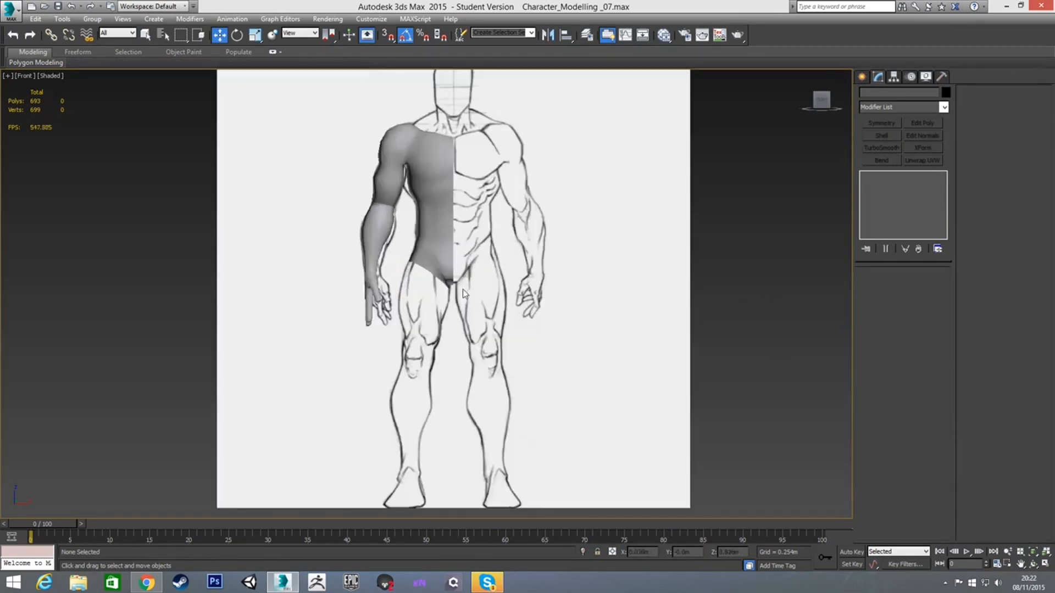